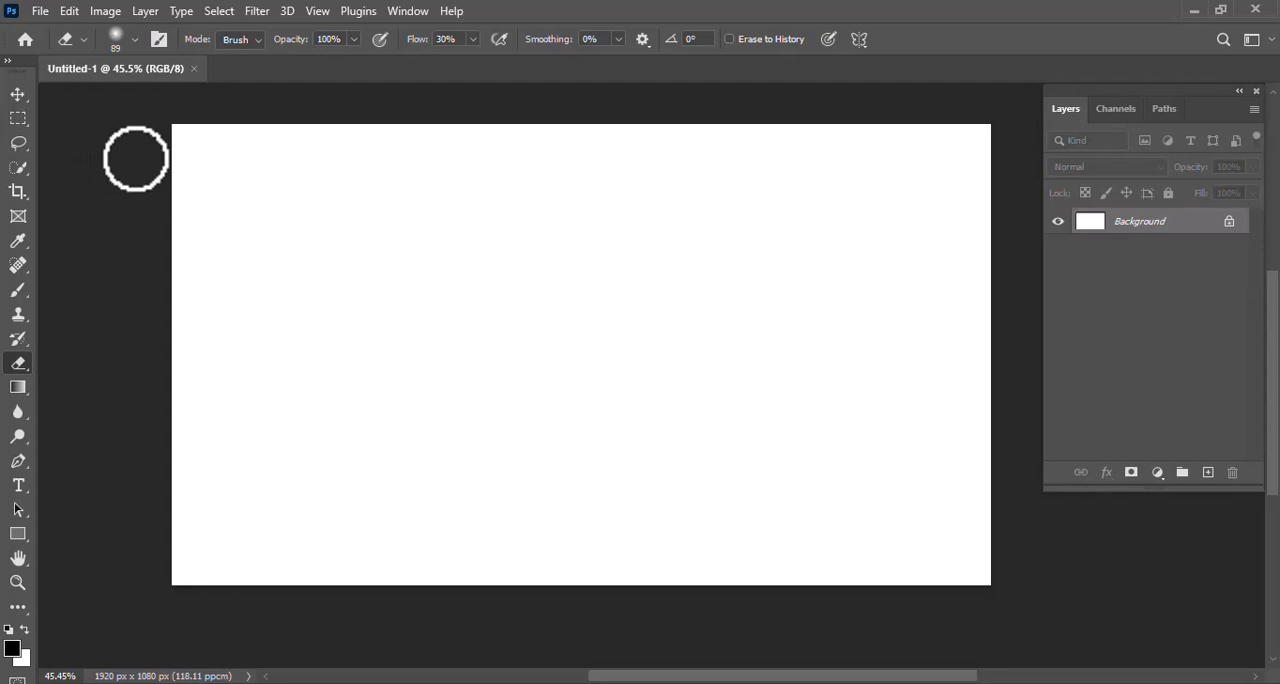
Place the Pexels wooden table photo ending in 347140 from the photo manipulation folder as an embedded image
left_click(40, 11)
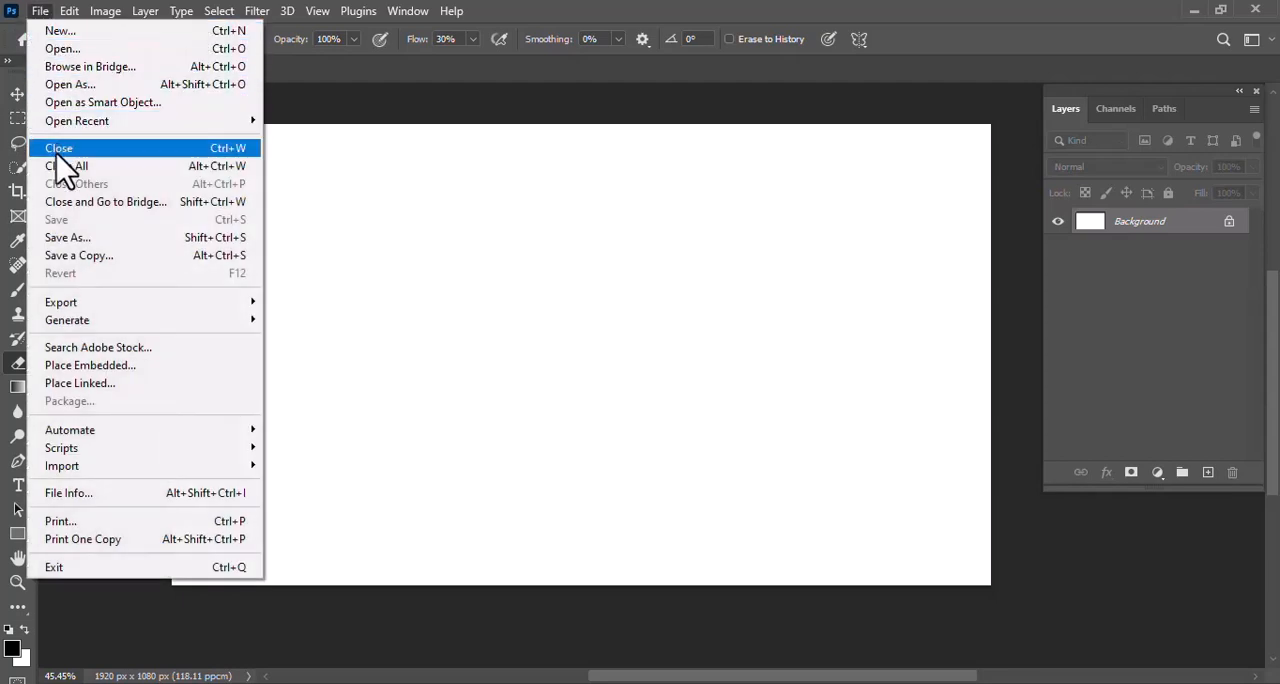
left_click(125, 366)
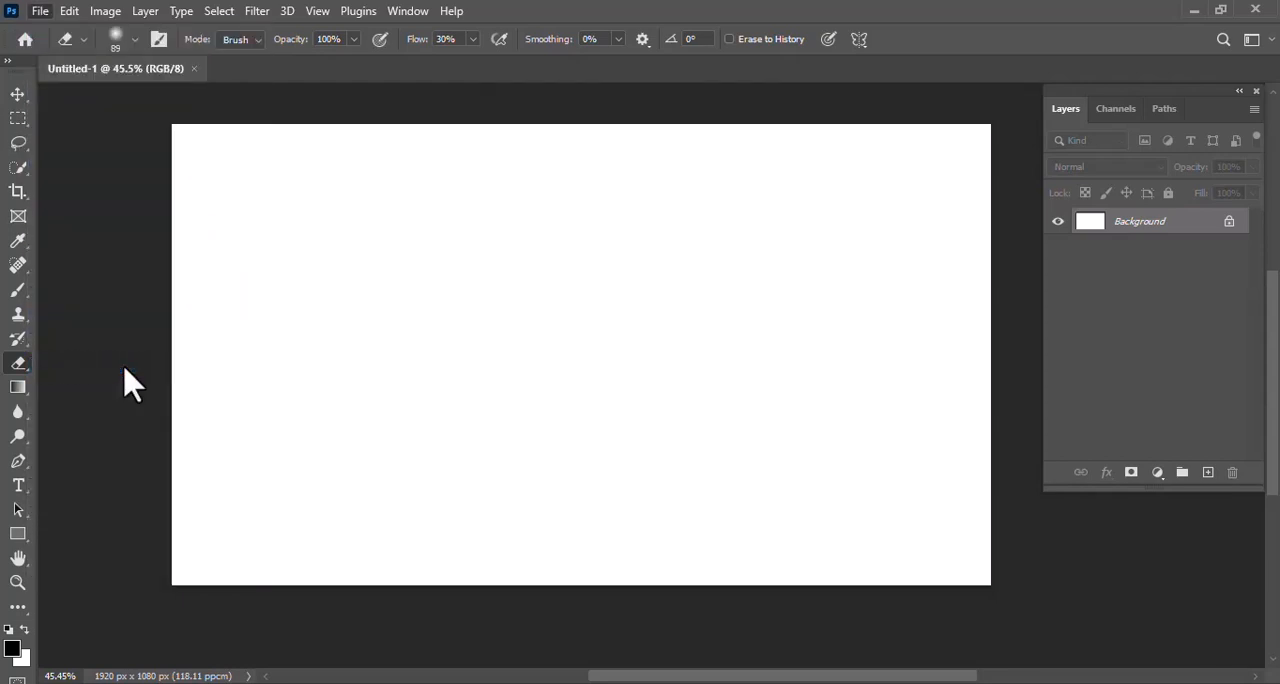
left_click(418, 195)
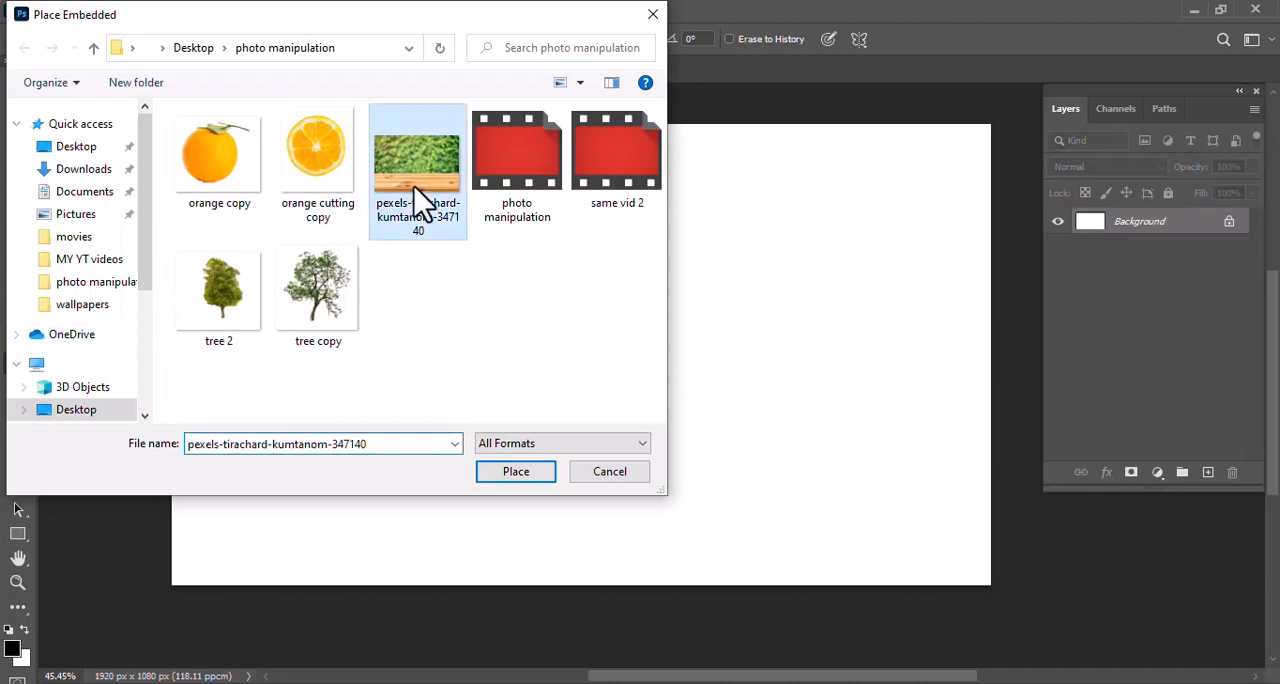
left_click(510, 474)
key("Return")
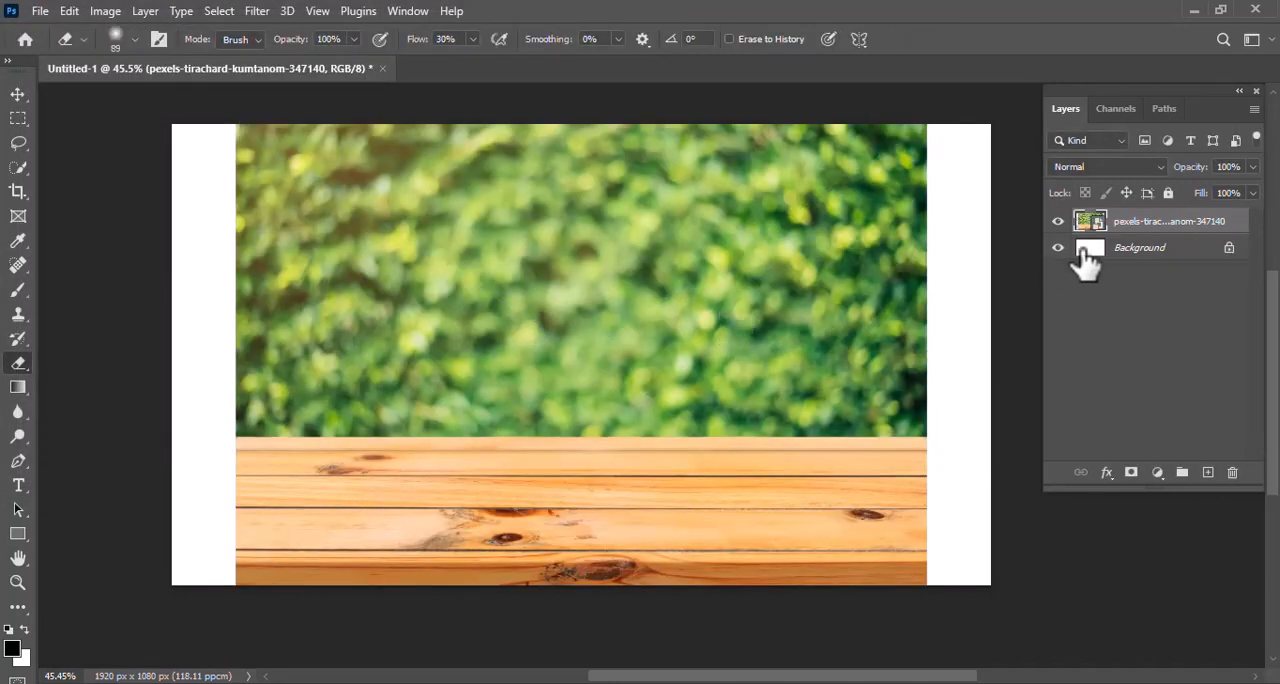
Rasterize the table photo layer, delete the green foliage area above the tabletop, and clear the selection
right_click(1137, 229)
left_click(1053, 392)
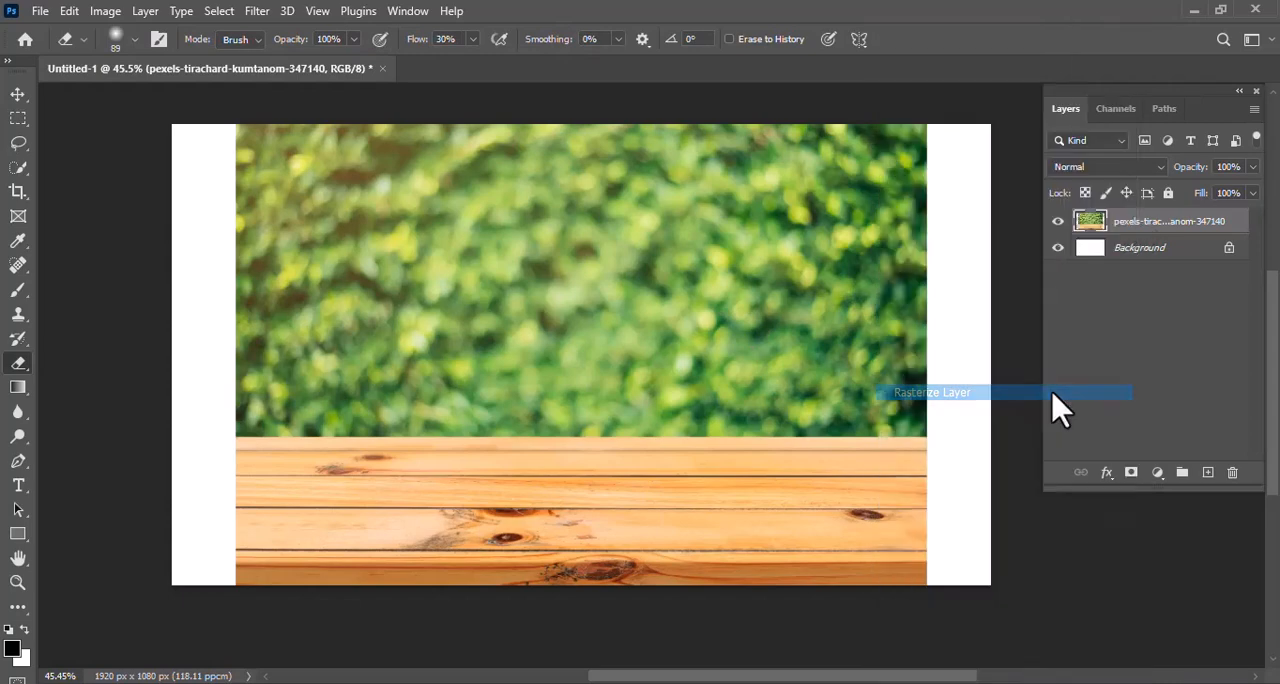
left_click(18, 118)
left_click_drag(195, 125, 940, 437)
key("Delete")
key("ctrl+d")
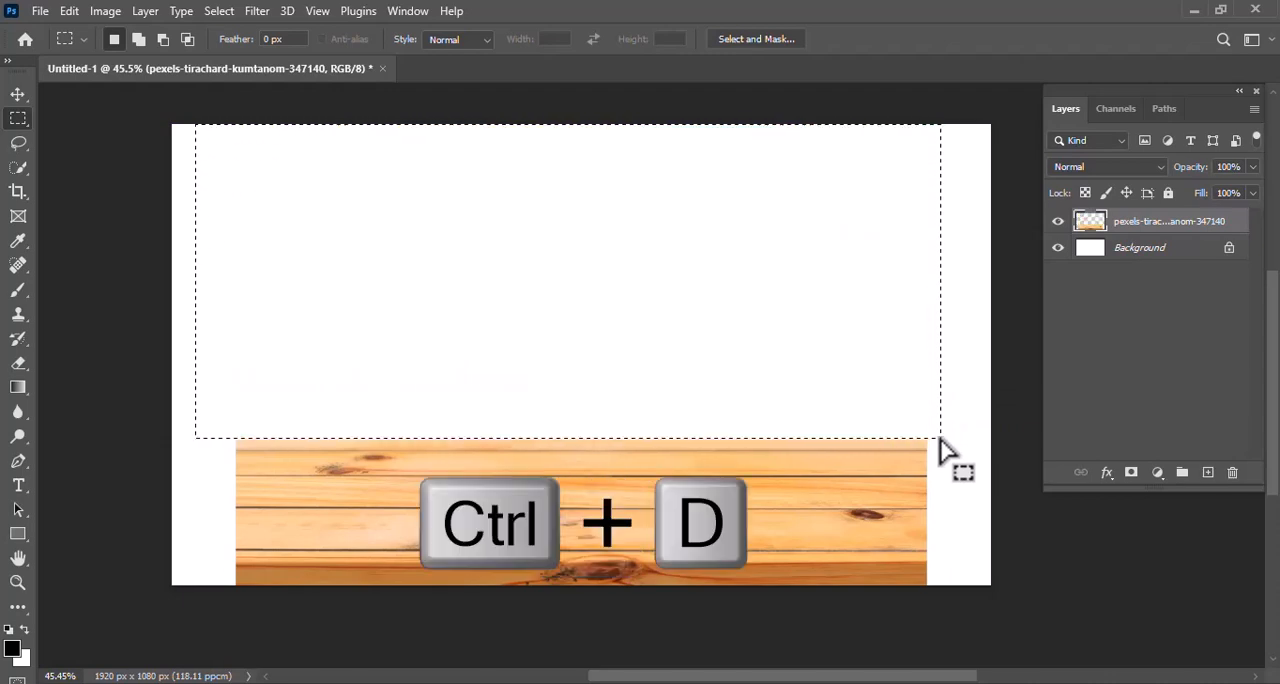
Stretch the wooden table to the full canvas width and lower its upper edge to make it shorter
key("ctrl+t")
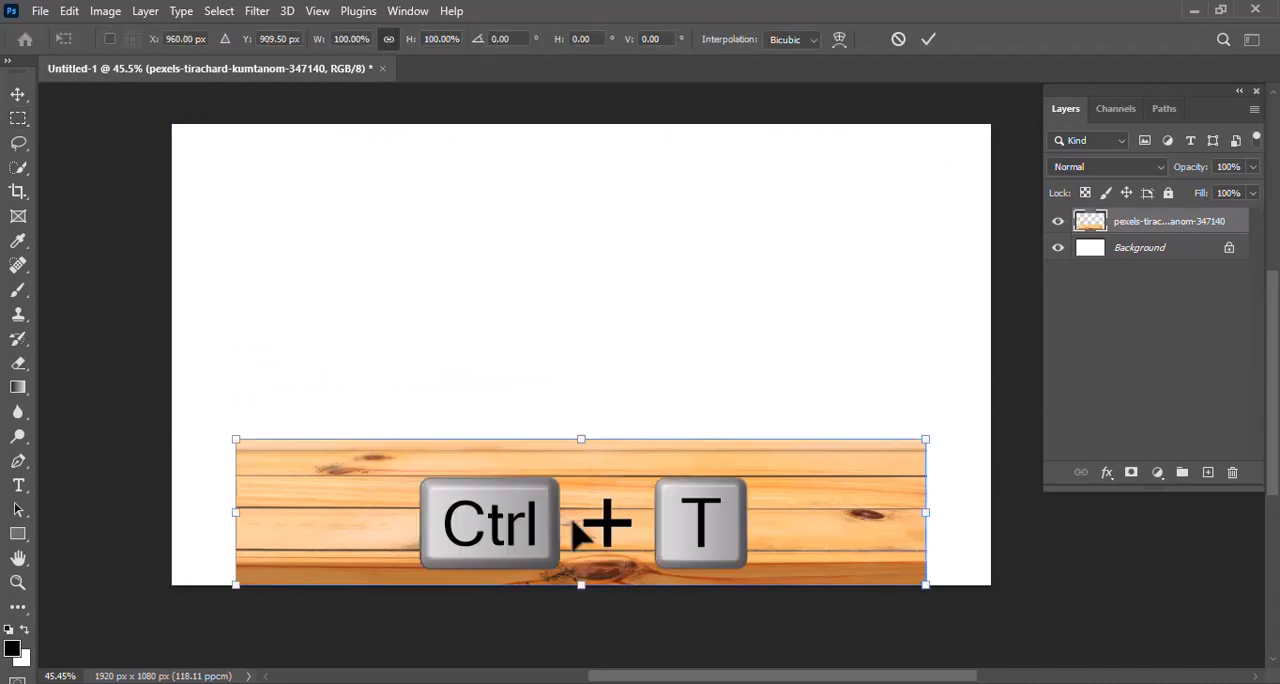
left_click_drag(931, 515, 995, 515)
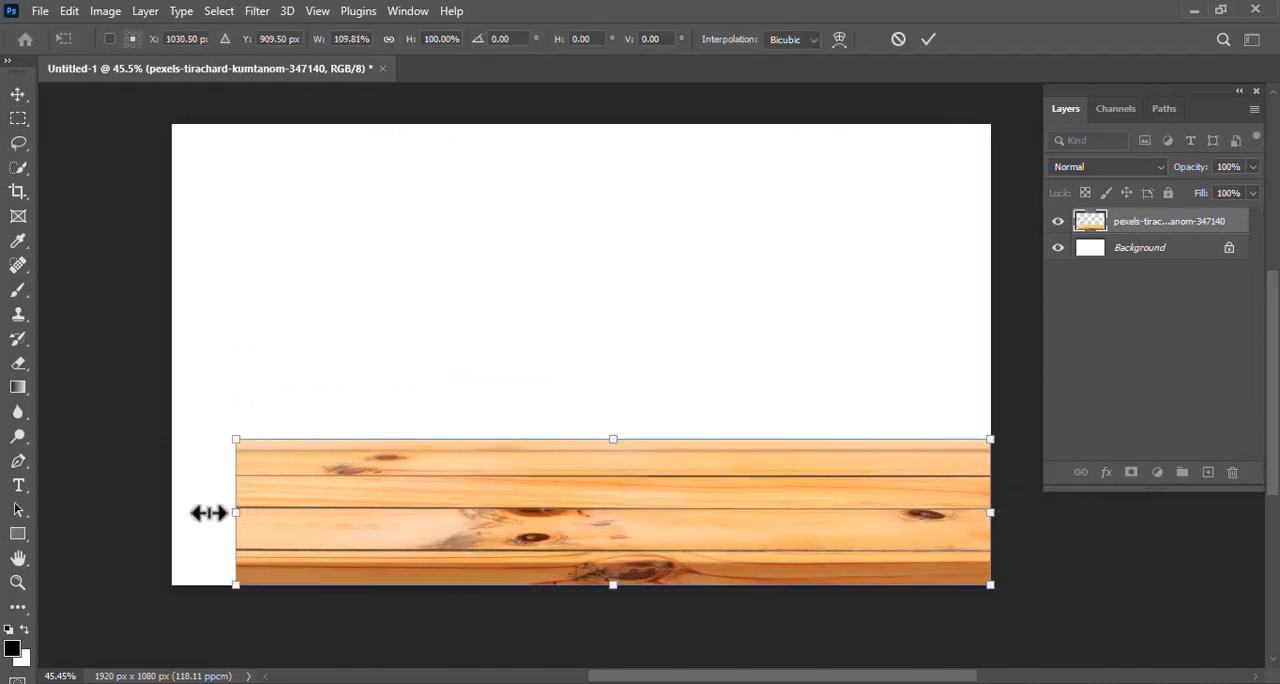
left_click_drag(208, 512, 167, 512)
left_click_drag(581, 439, 583, 467)
key("Return")
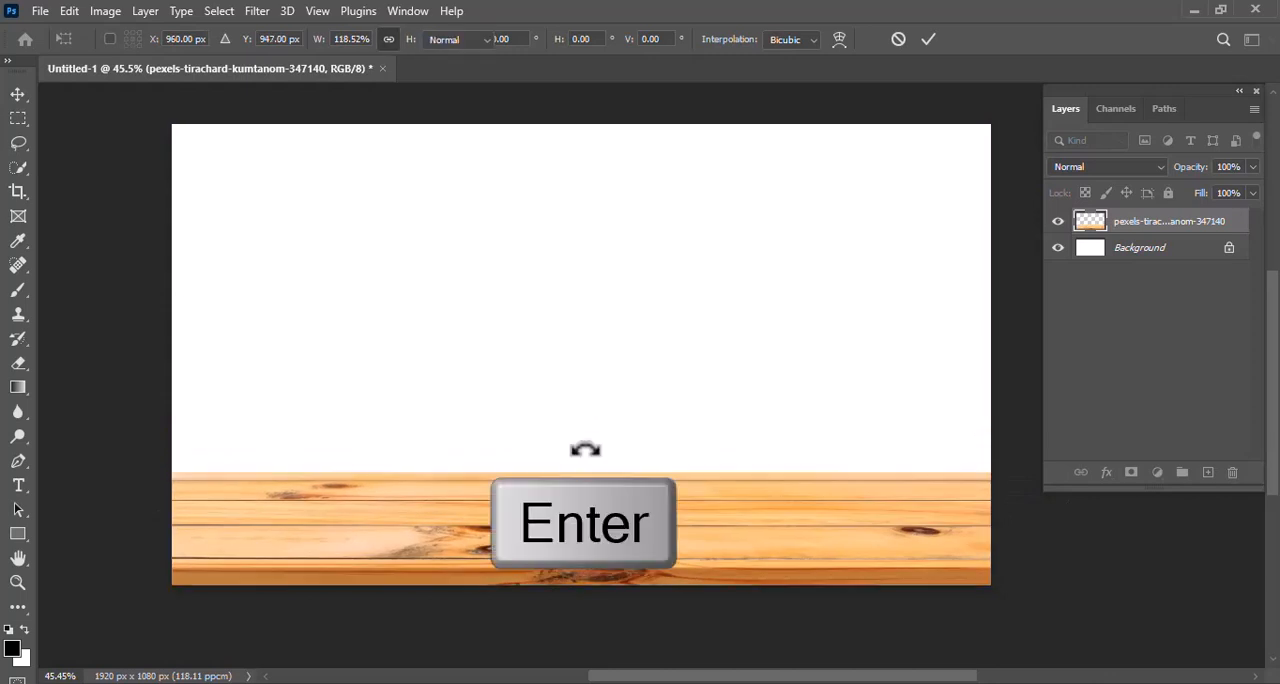
Place the Pexels orange tree photo ending in 2171374 from Downloads as an embedded image
key("v")
left_click(44, 10)
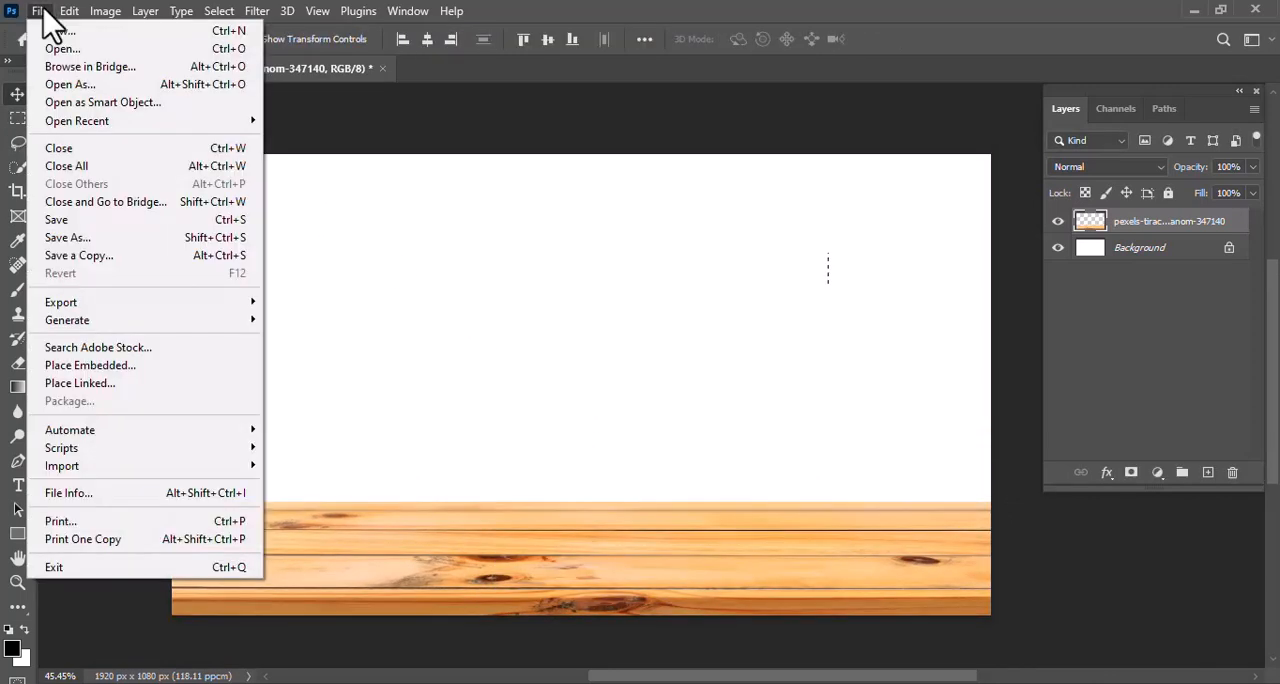
left_click(58, 368)
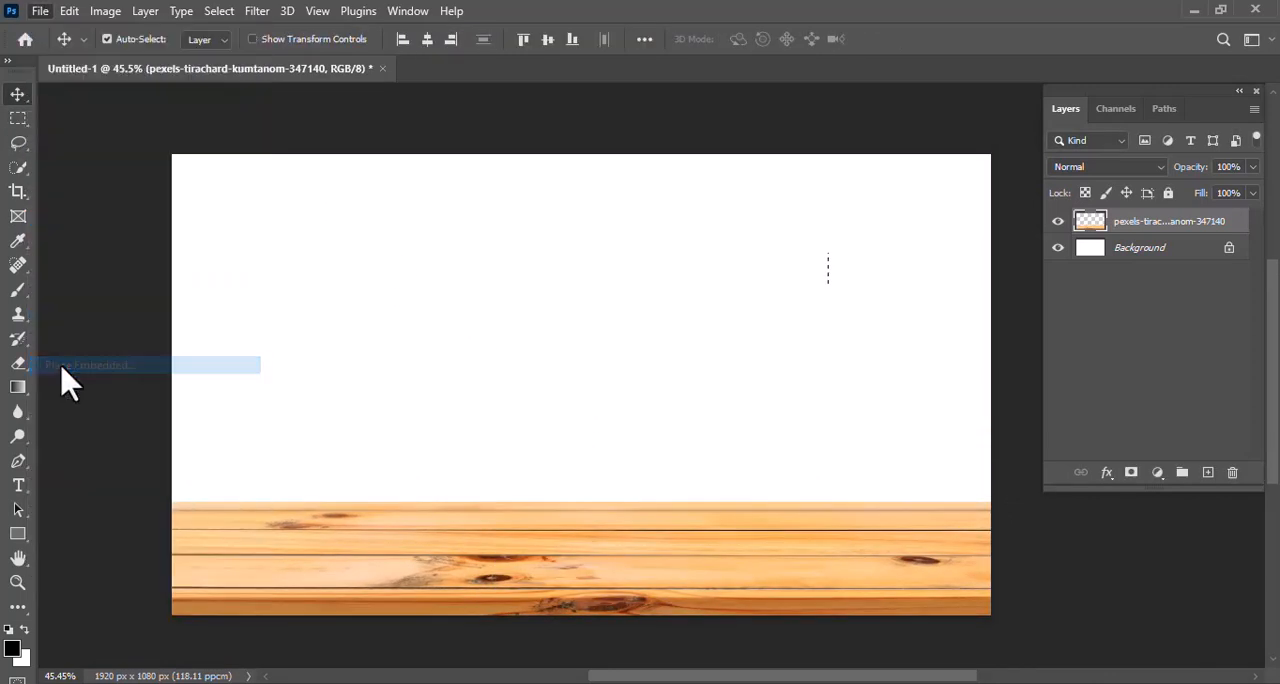
left_click(333, 310)
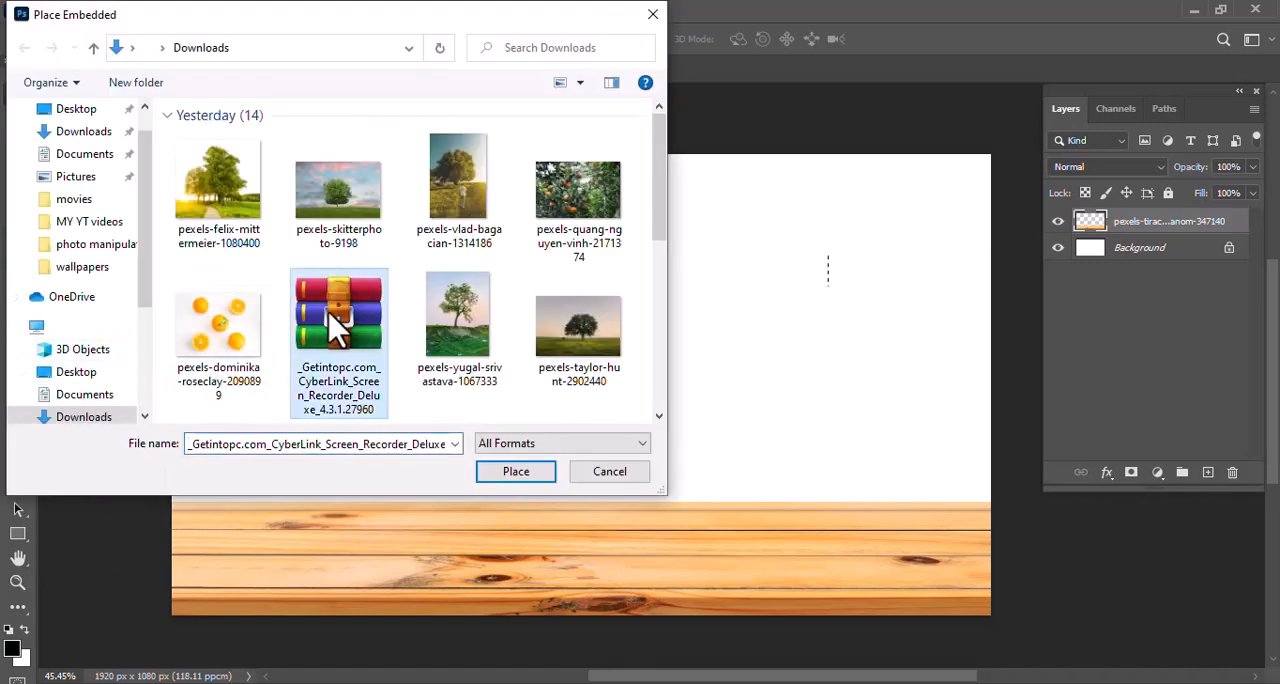
left_click(579, 222)
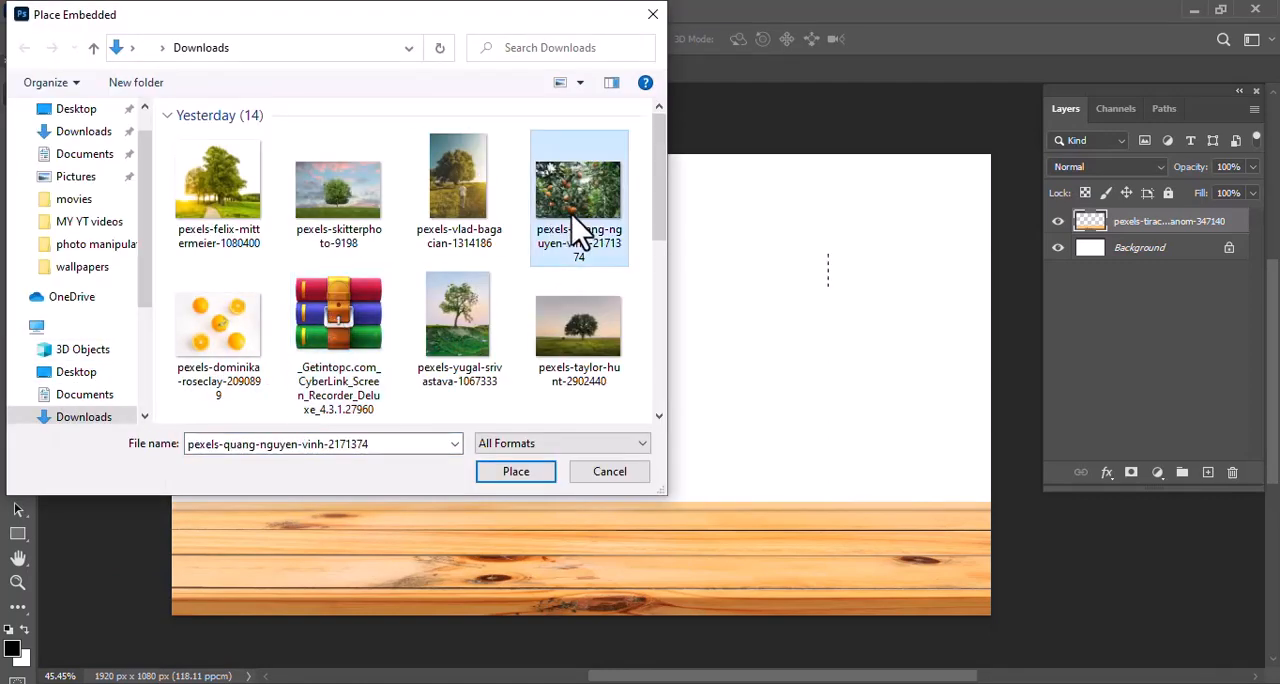
left_click(490, 471)
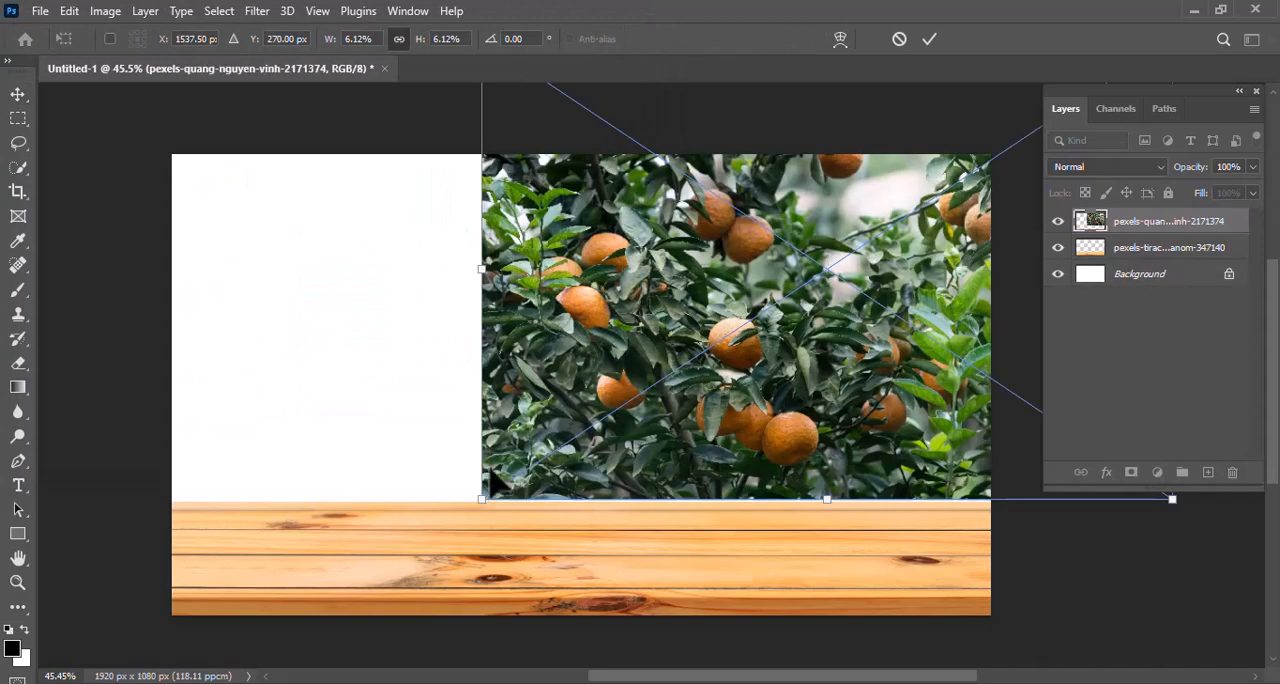
Scale the orange tree photo to the canvas width, rest it on the table's back edge, and move its layer beneath the table layer
left_click_drag(650, 330, 380, 394)
left_click_drag(222, 329, 172, 330)
left_click_drag(918, 338, 990, 326)
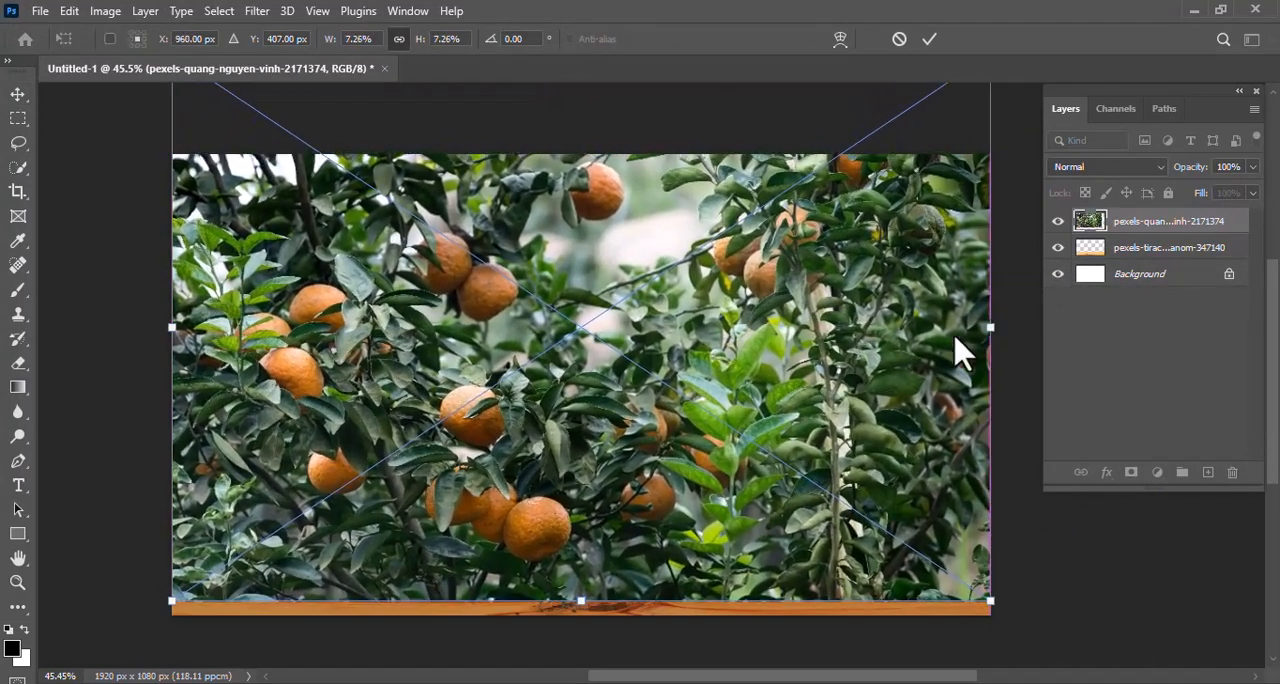
left_click_drag(888, 378, 897, 310)
key("Return")
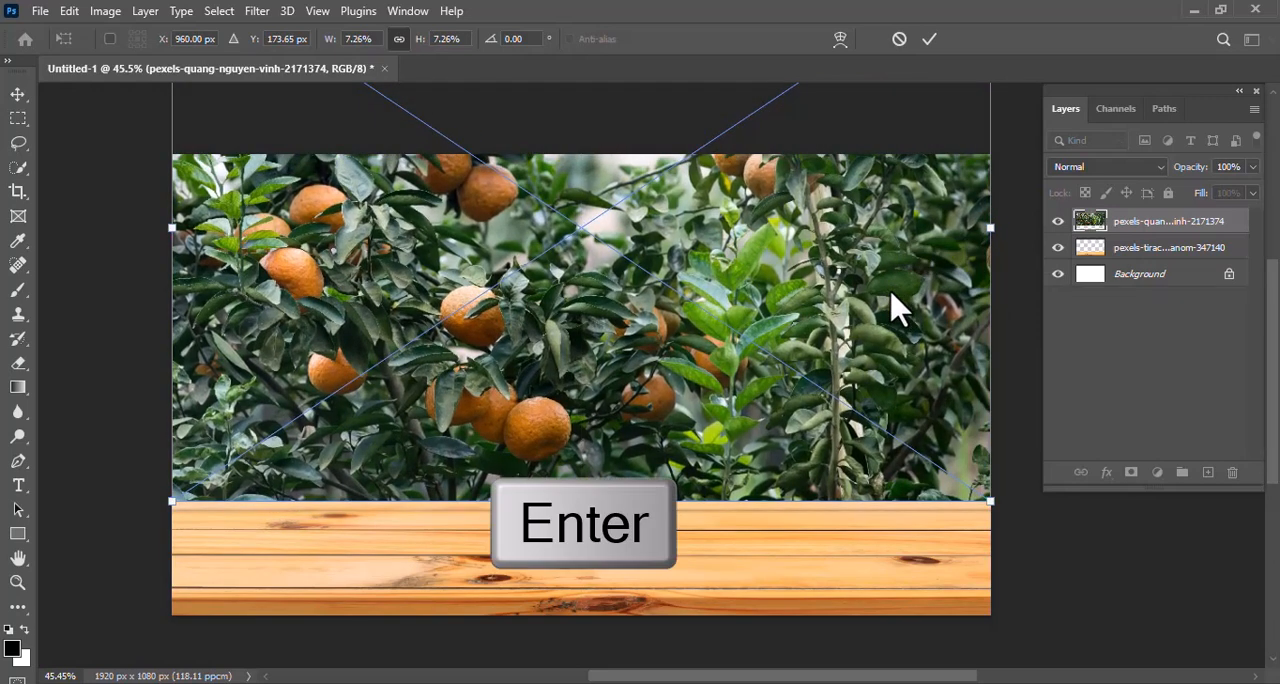
left_click_drag(1165, 228, 1166, 254)
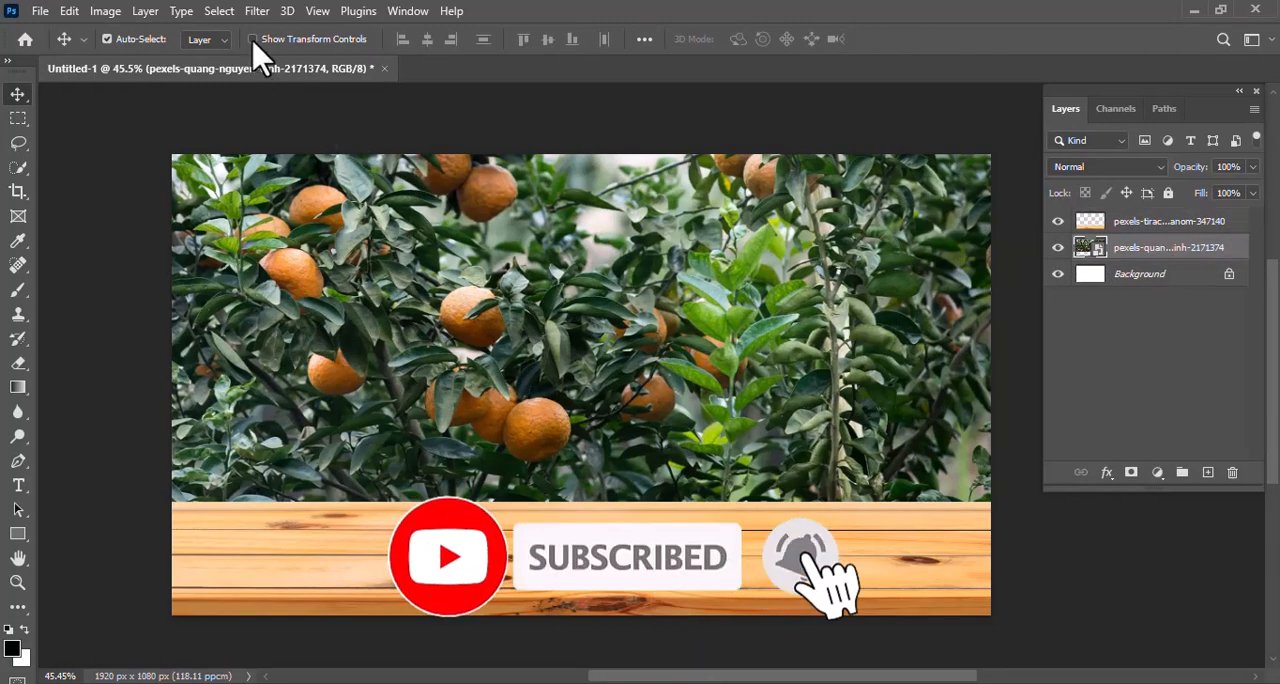
Apply a Gaussian Blur with a 9.4-pixel radius to the orange tree photo
left_click(257, 11)
mouse_move(272, 250)
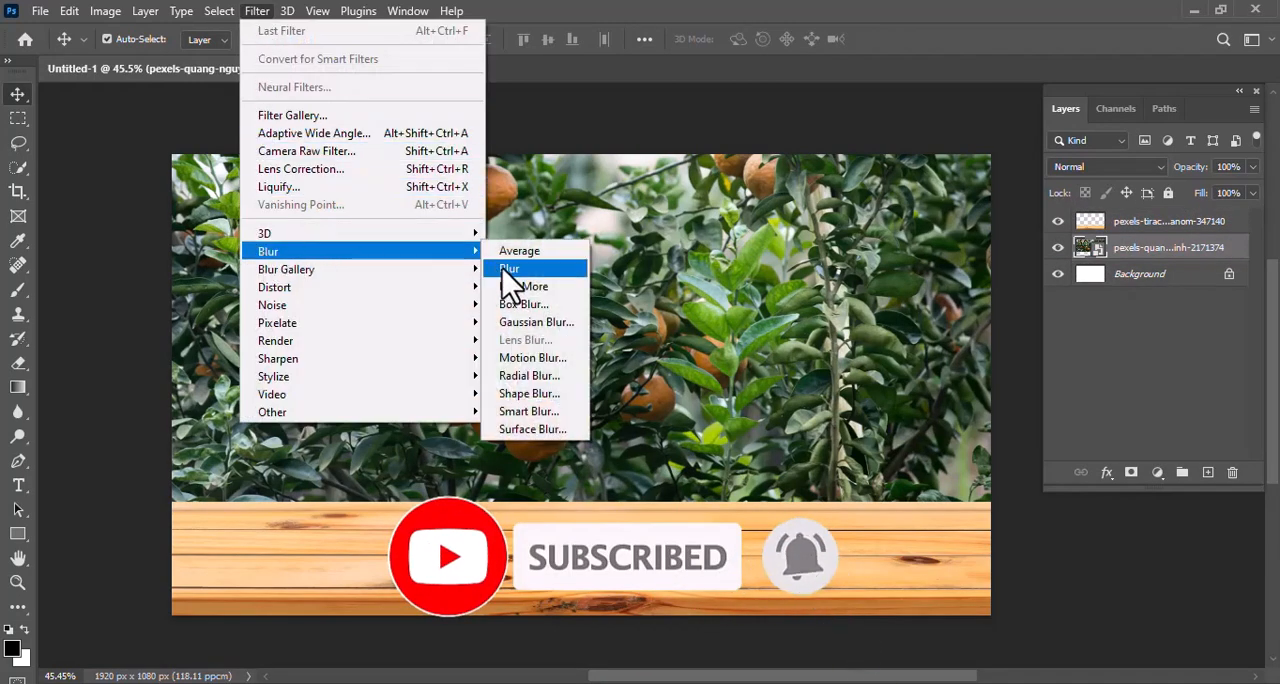
left_click(525, 322)
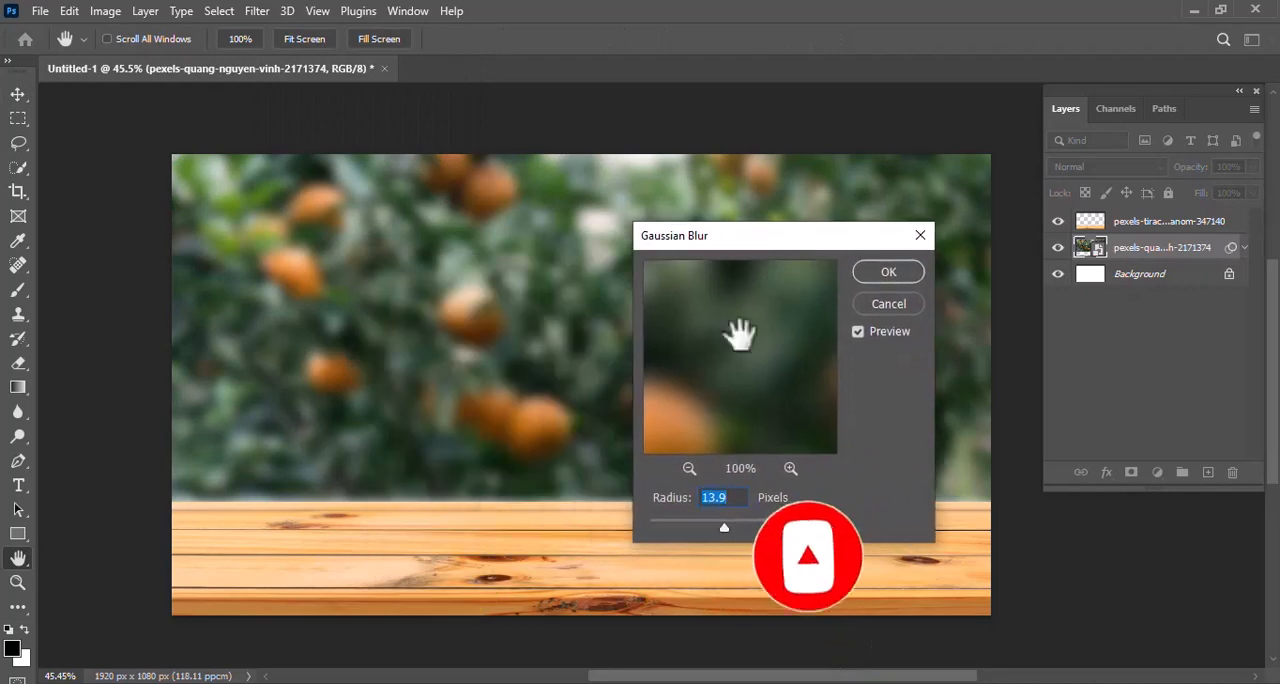
mouse_move(725, 527)
left_mouse_down()
mouse_move(708, 527)
mouse_move(719, 531)
left_mouse_up()
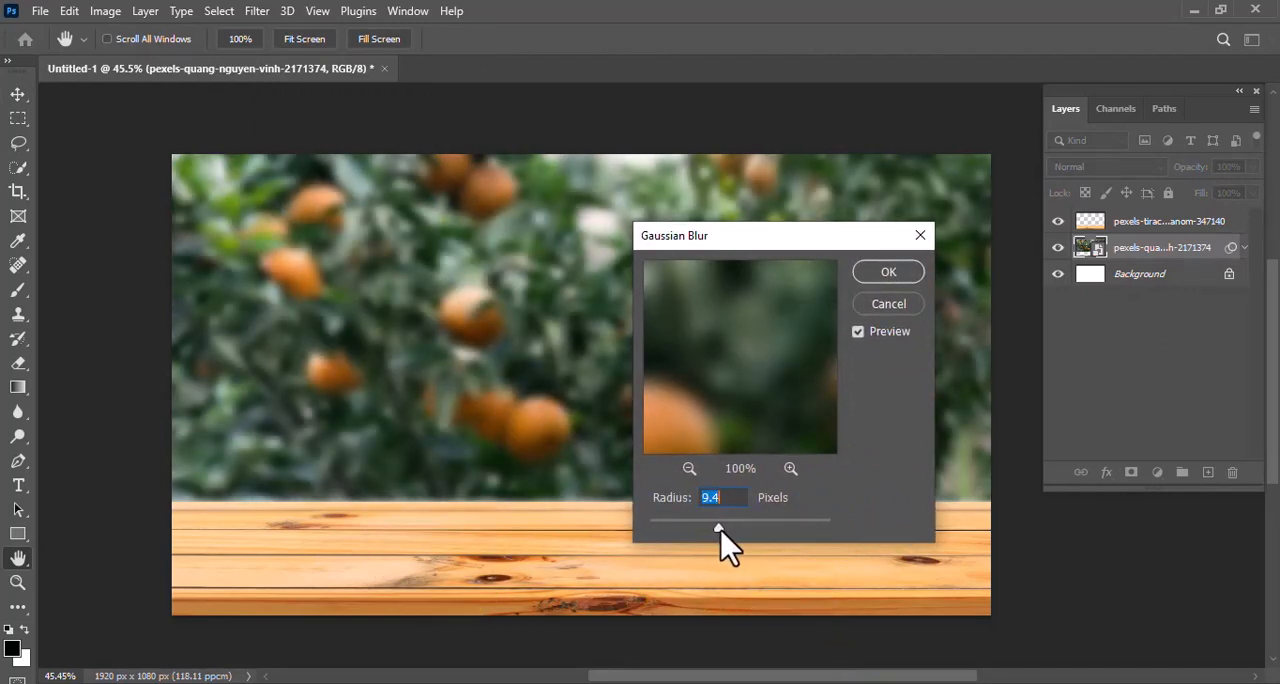
left_click(887, 273)
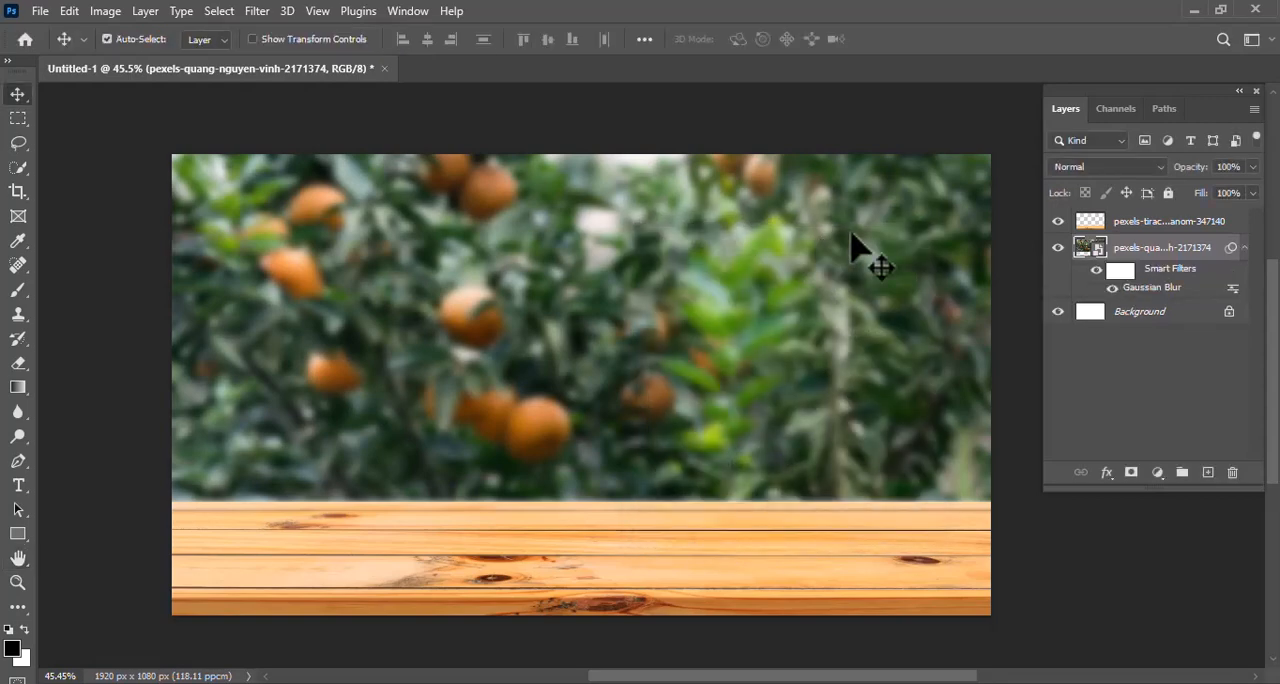
Group the table and orange tree layers and name the group "background"
left_click(1155, 226)
left_click(1143, 254, "shift")
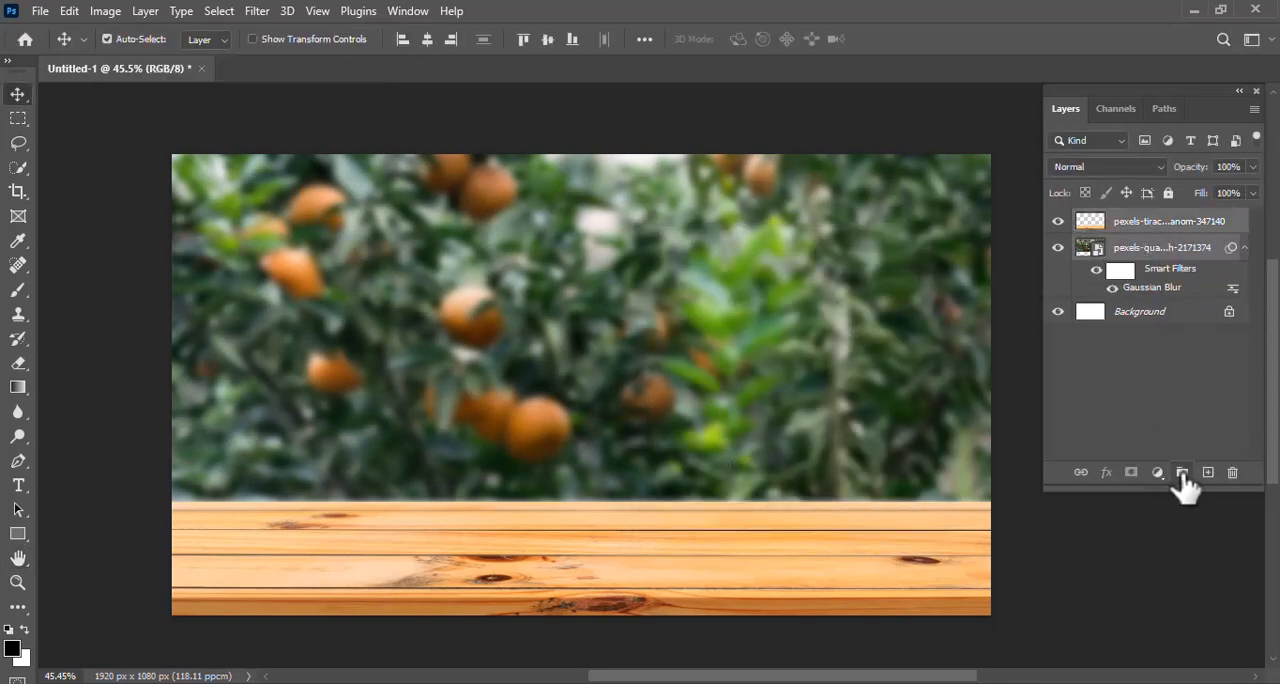
left_click(1182, 473)
double_click(1126, 219)
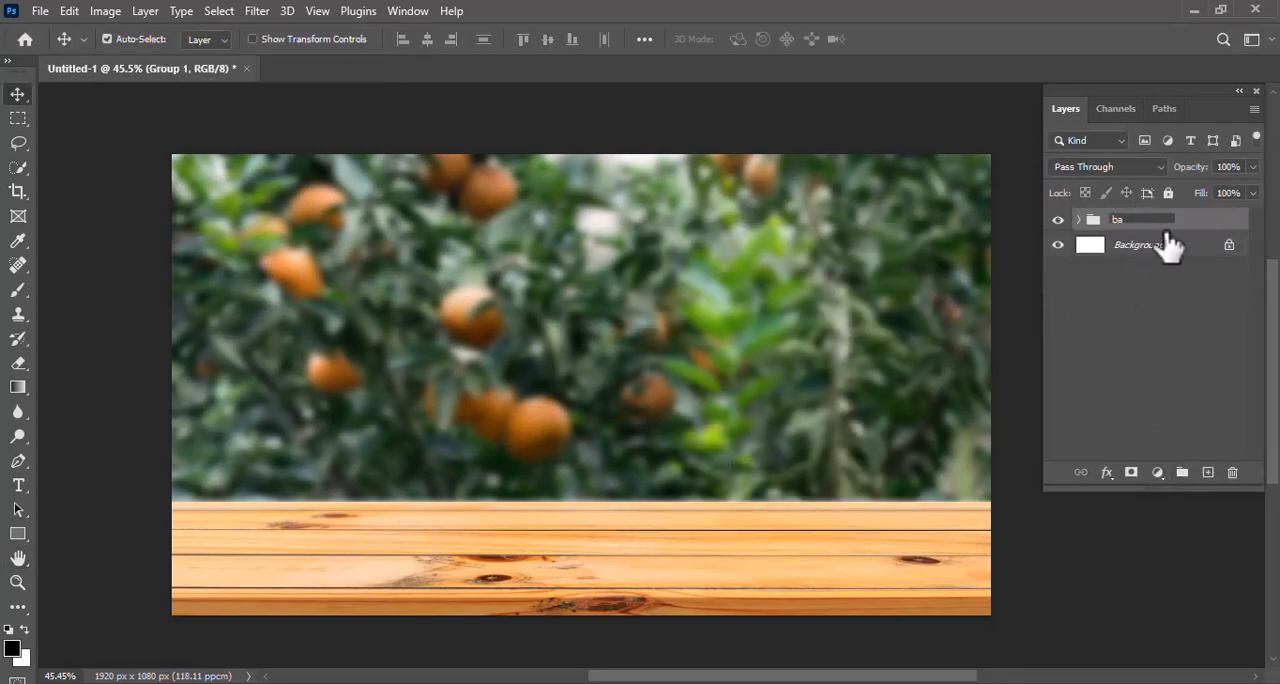
type("background")
key("Return")
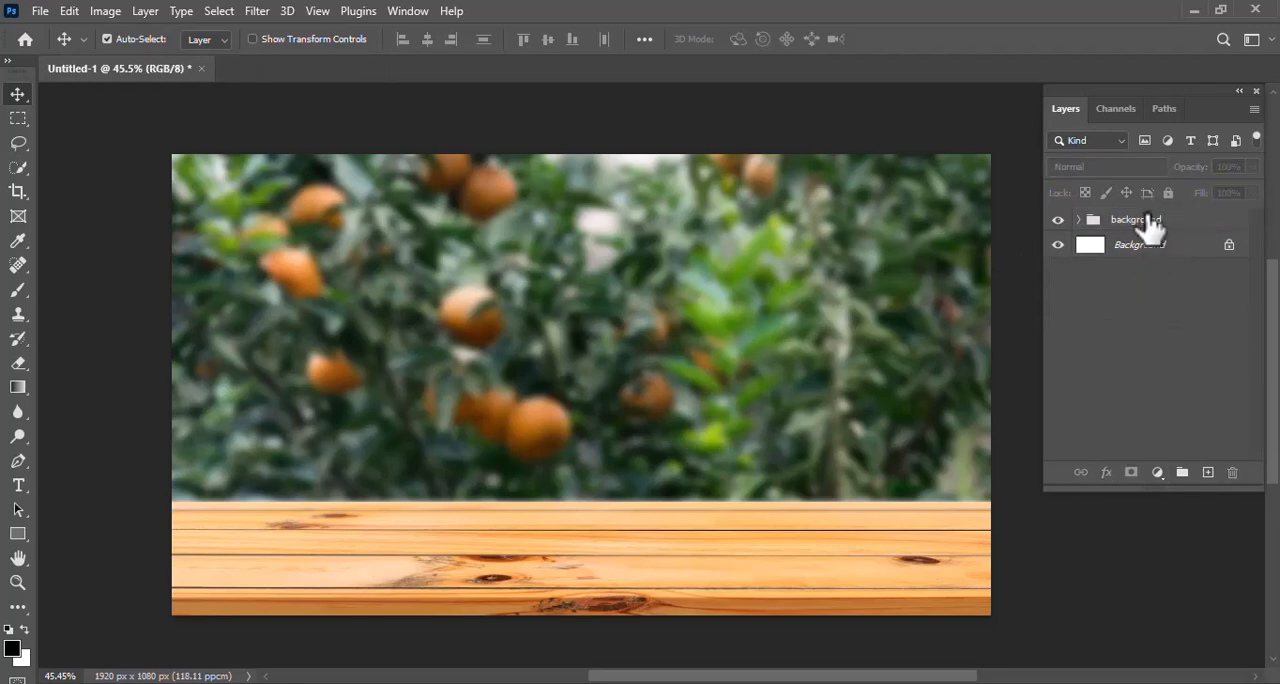
Place the "orange copy" image from the photo manipulation folder as an embedded image
left_click(40, 11)
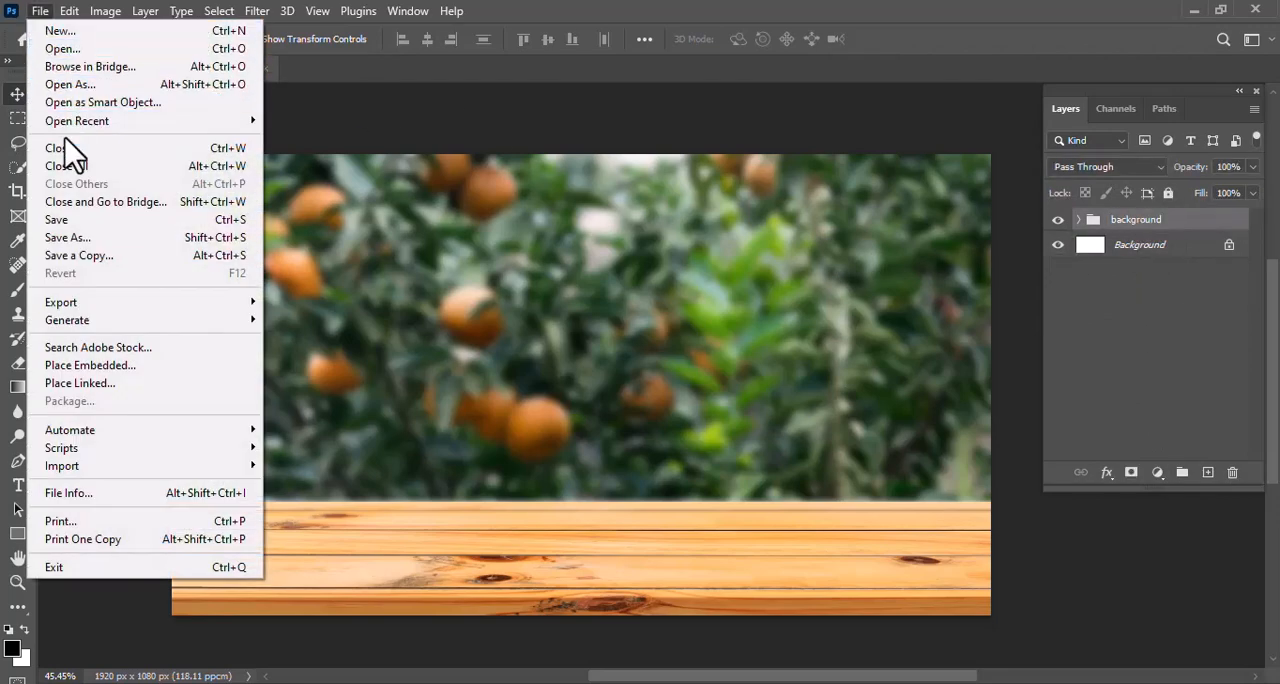
left_click(148, 367)
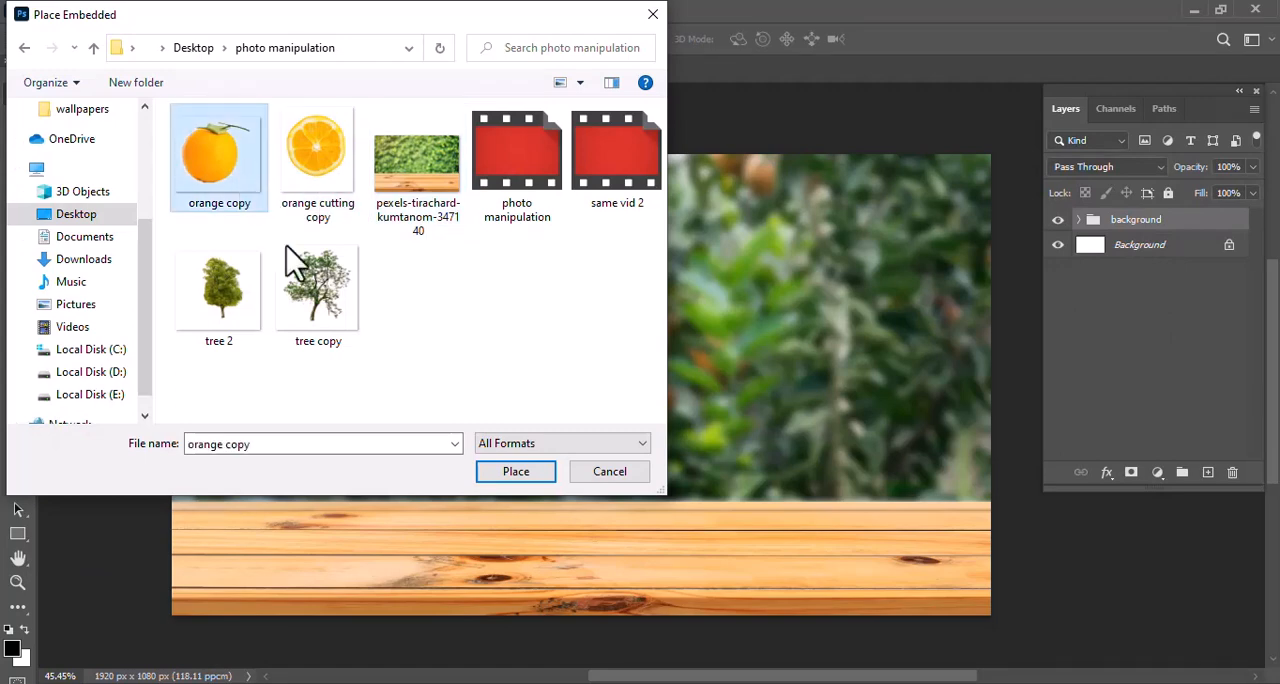
left_click(516, 472)
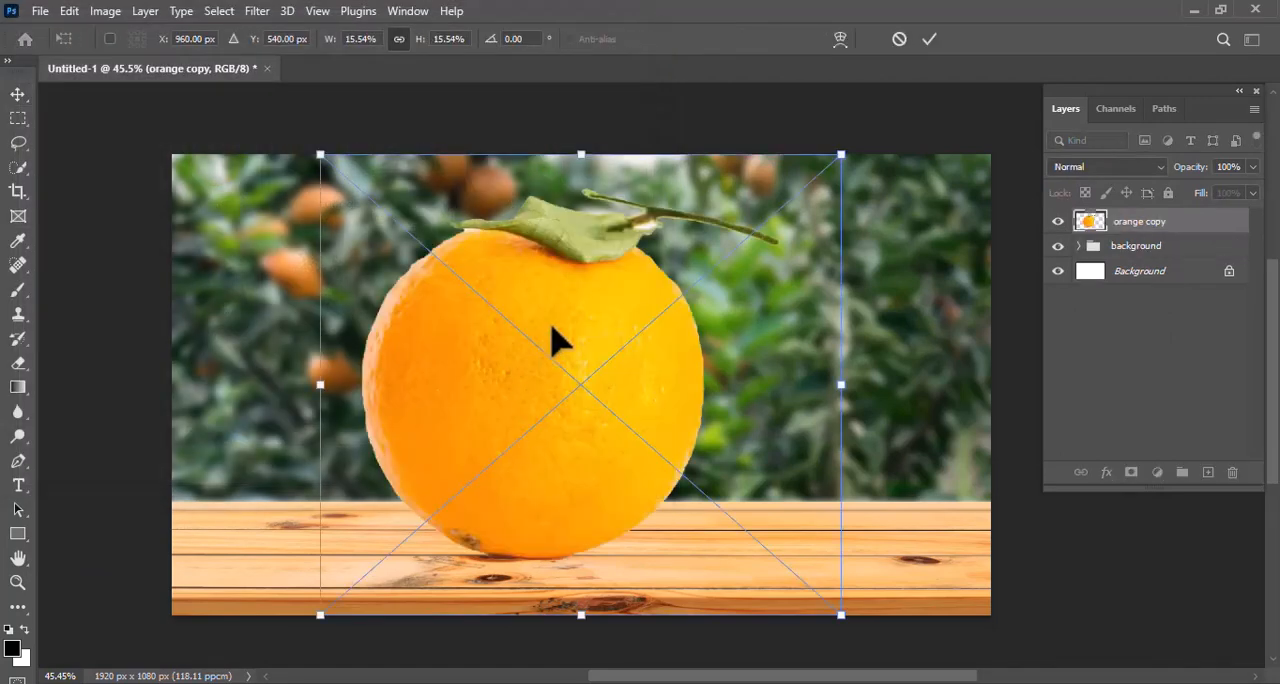
Scale the orange down to about 9.99% and position it standing on the wooden table near the canvas centre
left_click_drag(557, 340, 608, 320)
left_click_drag(890, 136, 770, 286)
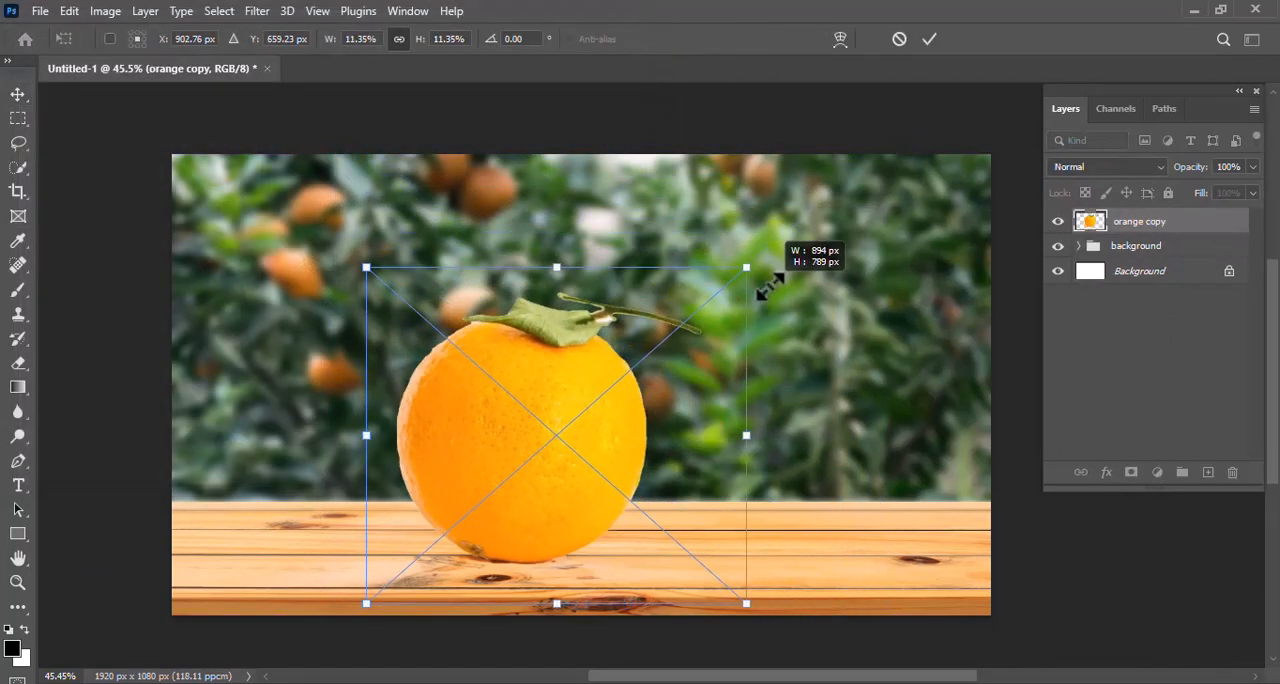
left_click_drag(572, 376, 618, 342)
left_click_drag(795, 232, 747, 279)
left_click_drag(607, 381, 627, 378)
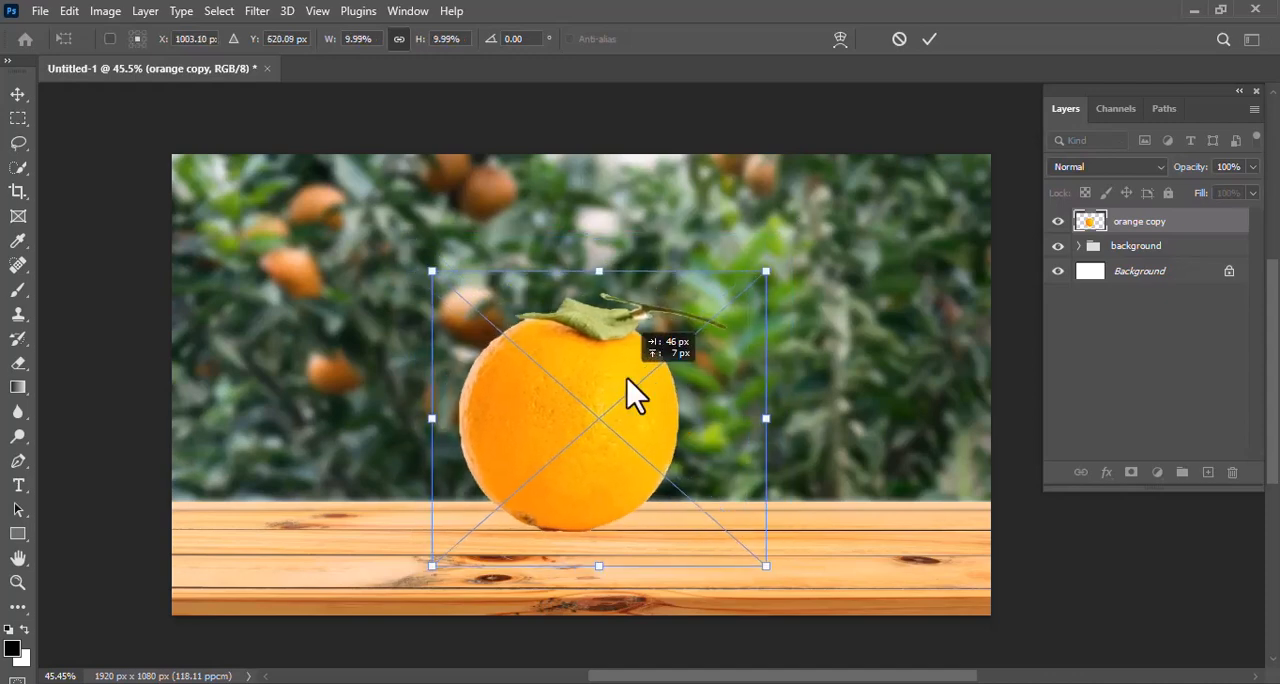
key("Return")
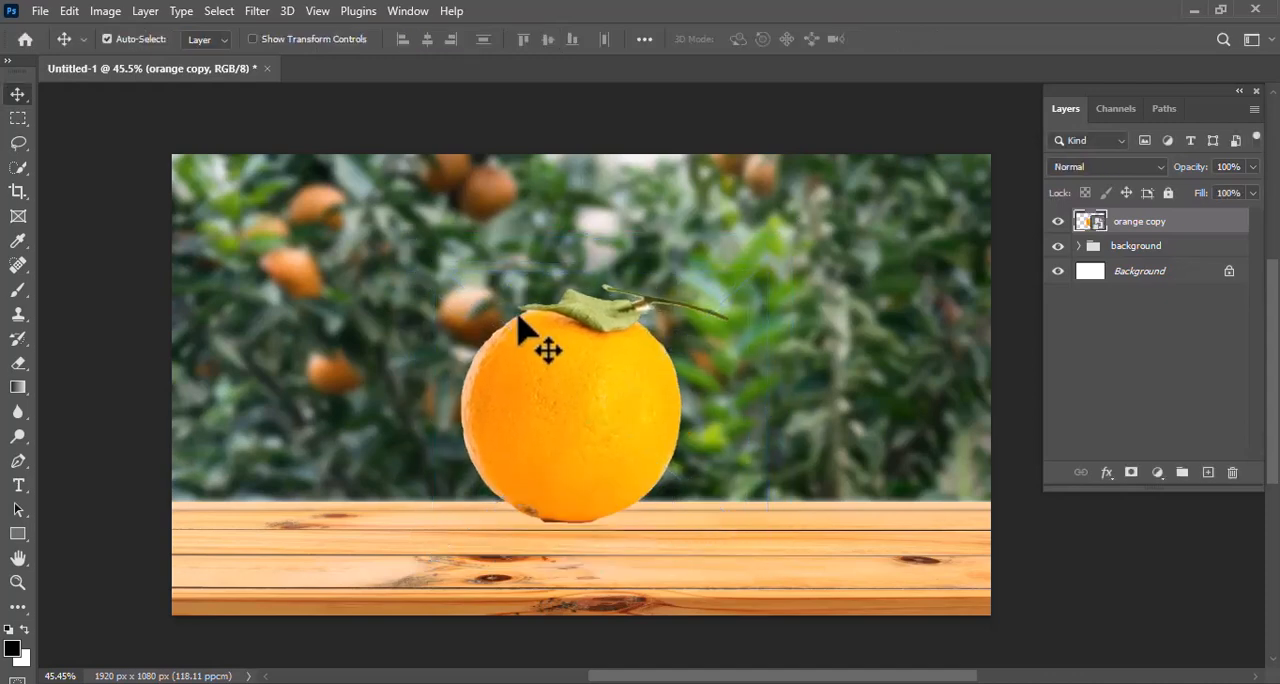
Load the orange layer's pixels as a selection and subtract the leaf and stem with the Quick Selection tool
right_click(1086, 226)
left_click(1089, 276)
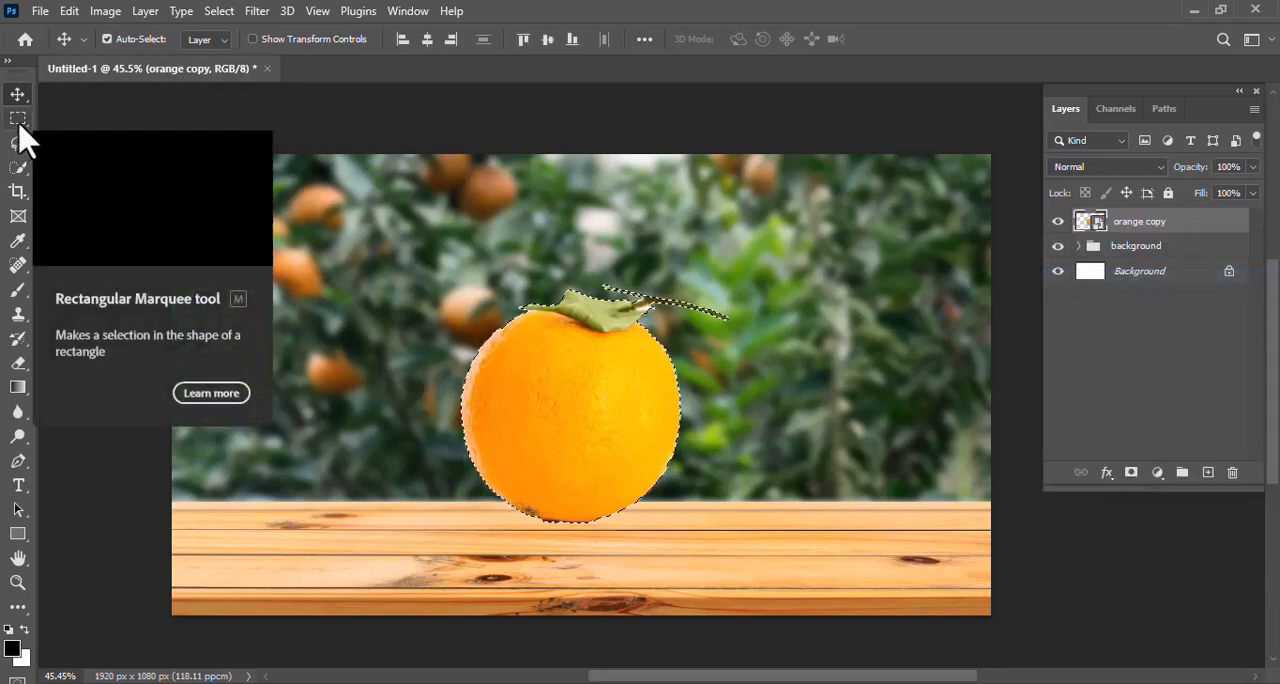
left_click(18, 167)
scroll(590, 317, "up", 2)
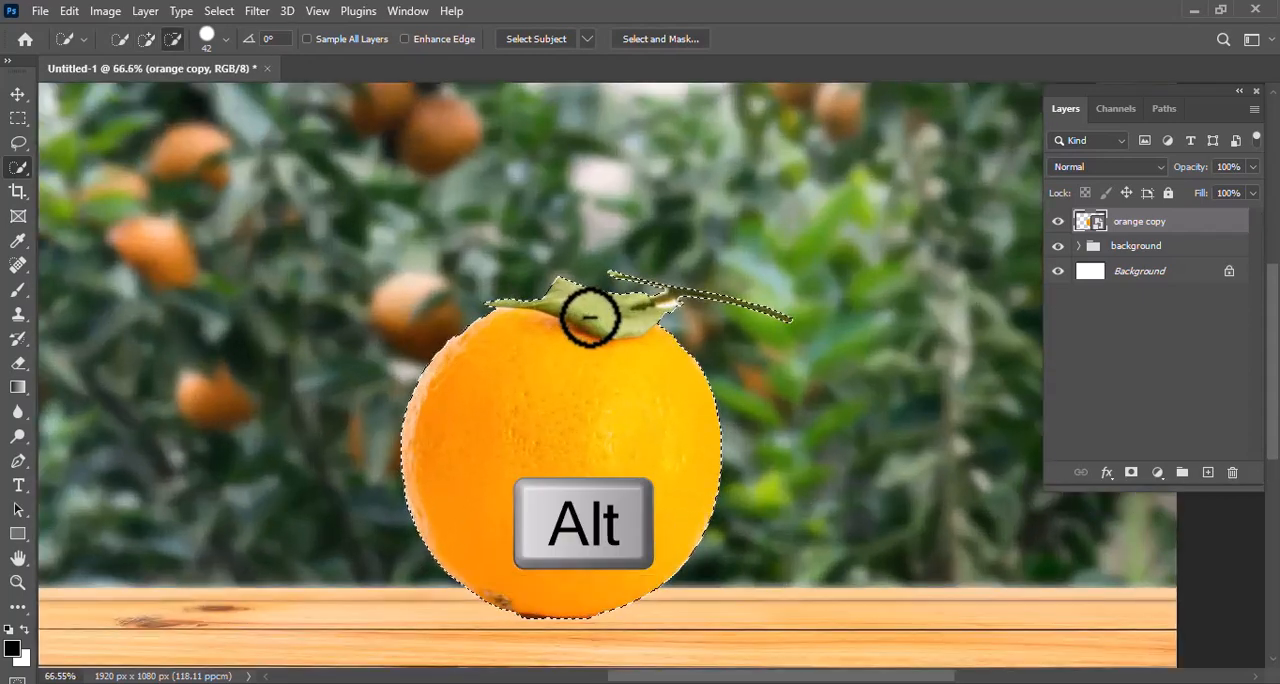
scroll(590, 317, "up", 3)
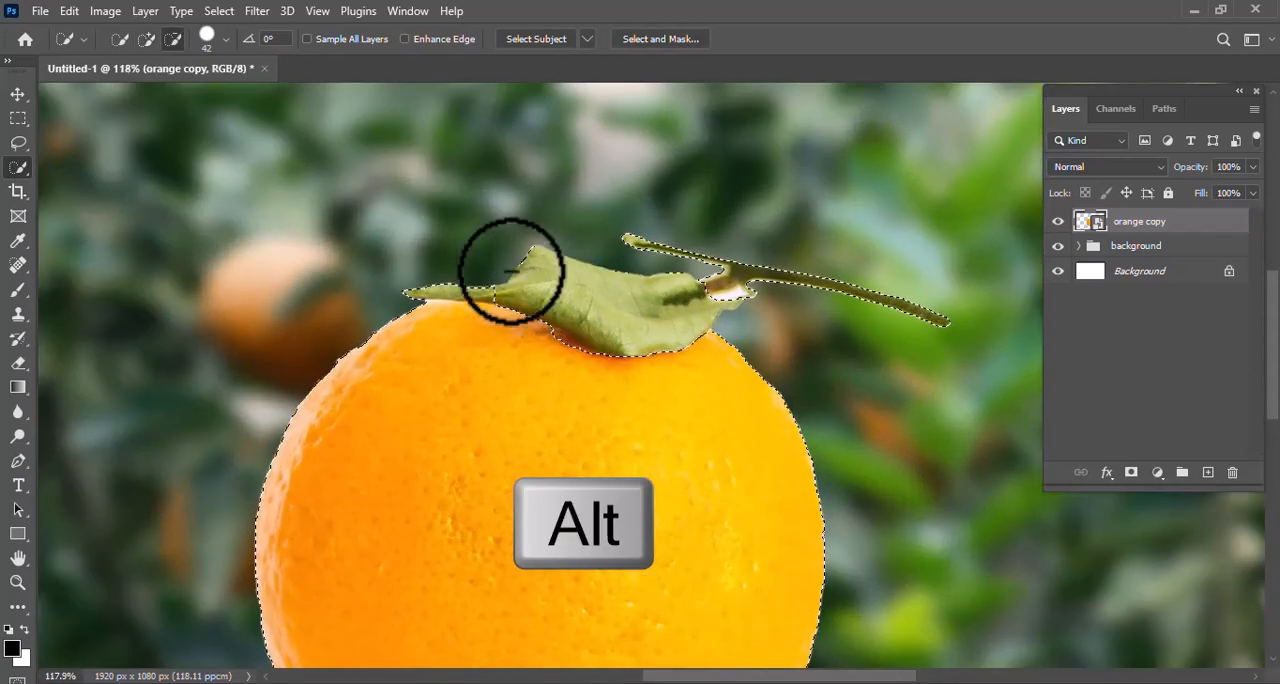
left_click(403, 280, "alt")
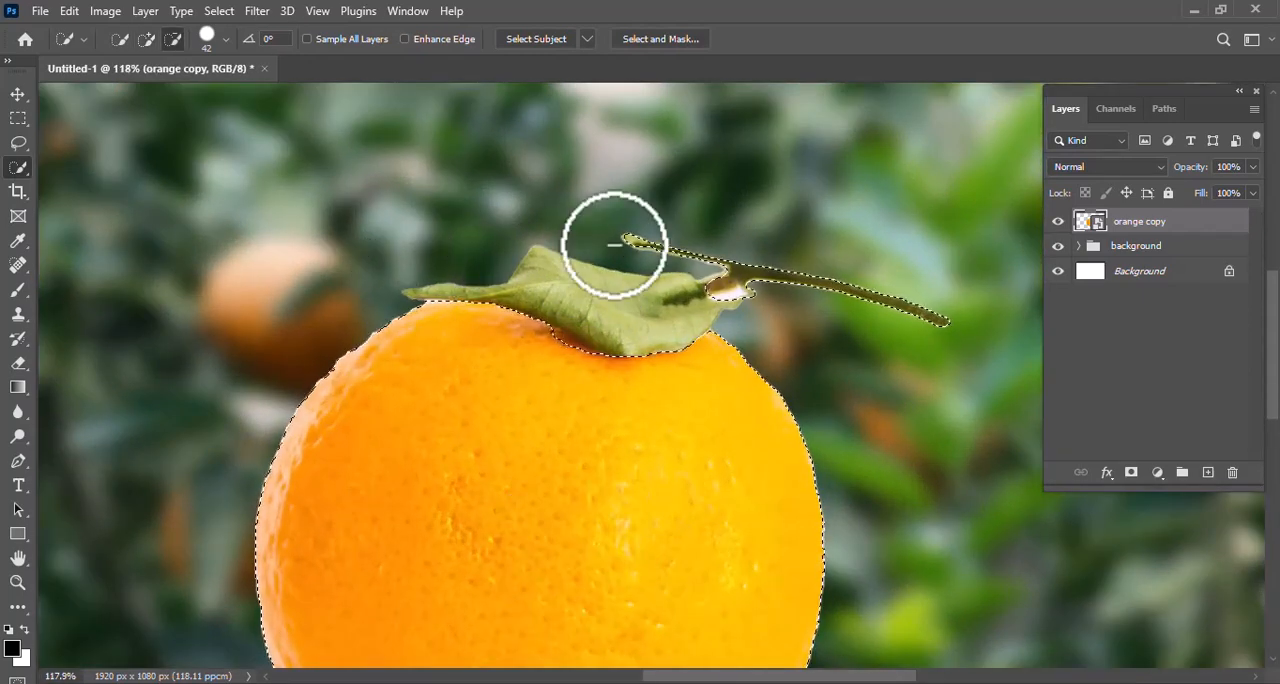
left_click_drag(614, 244, 929, 309)
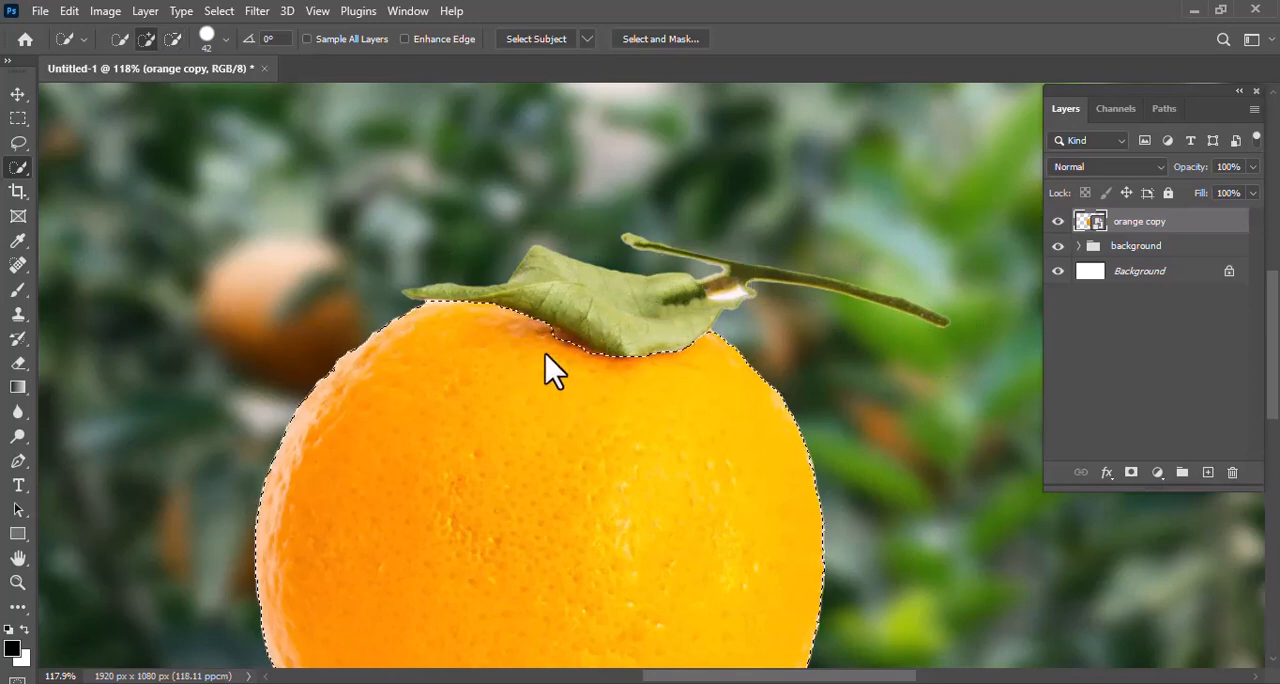
Subtract the orange's lower half from the selection with the Rectangular Marquee tool, keeping only the upper half selected
scroll(572, 381, "down", 3)
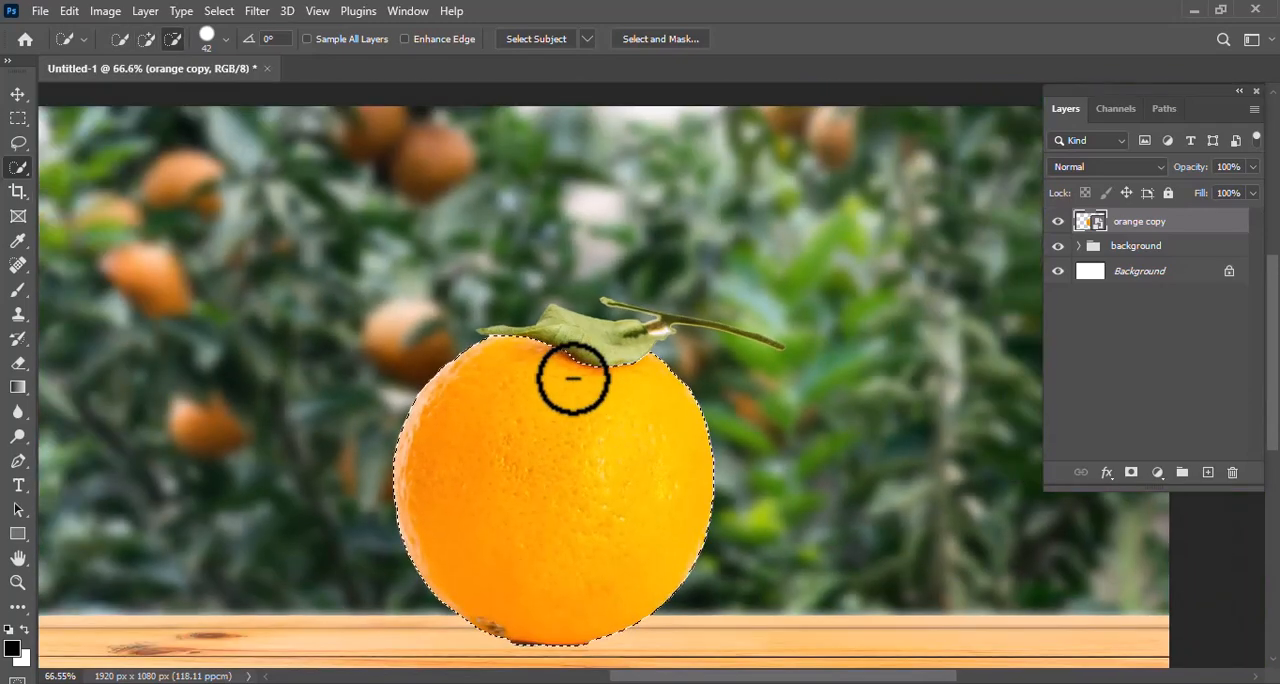
scroll(572, 381, "down", 2)
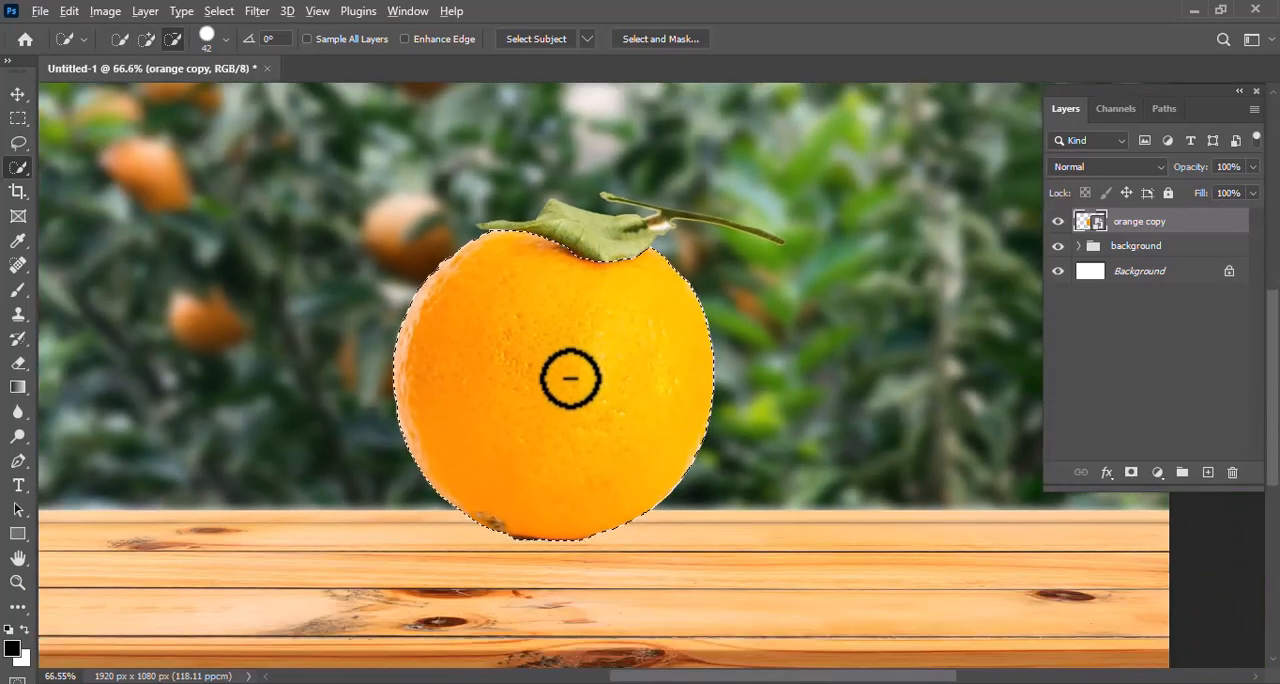
left_click(20, 119)
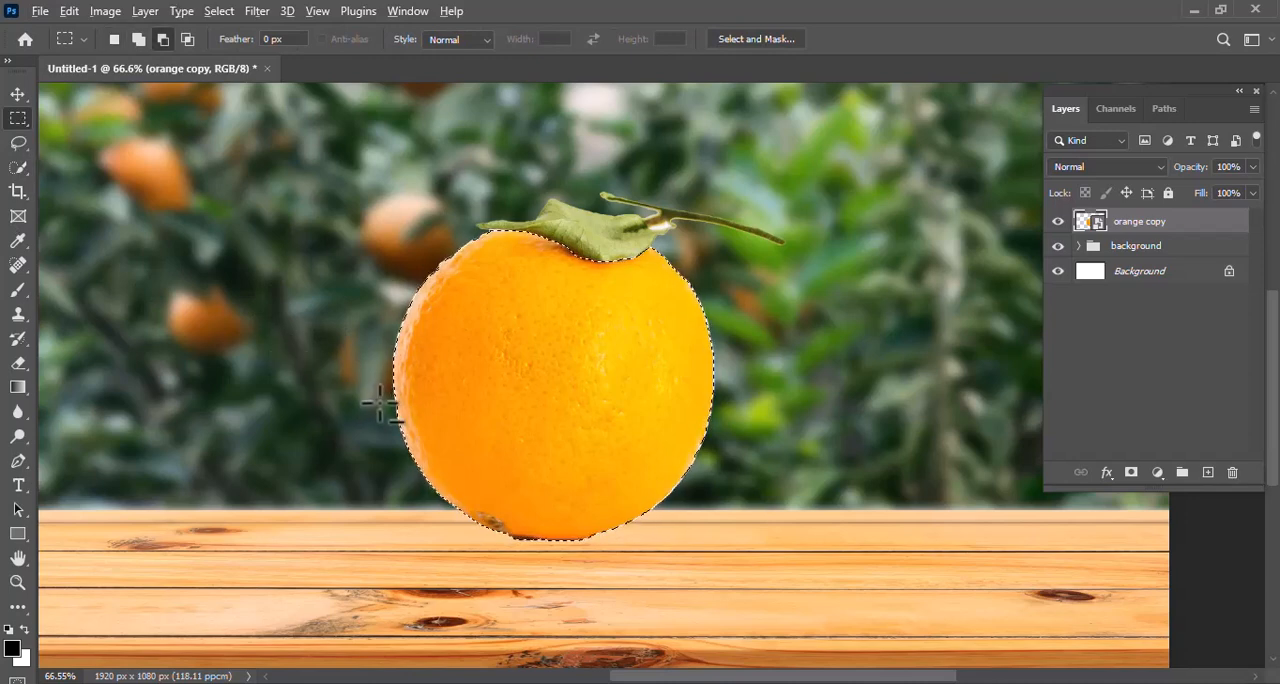
left_click_drag(380, 403, 737, 564)
scroll(586, 351, "down", 1)
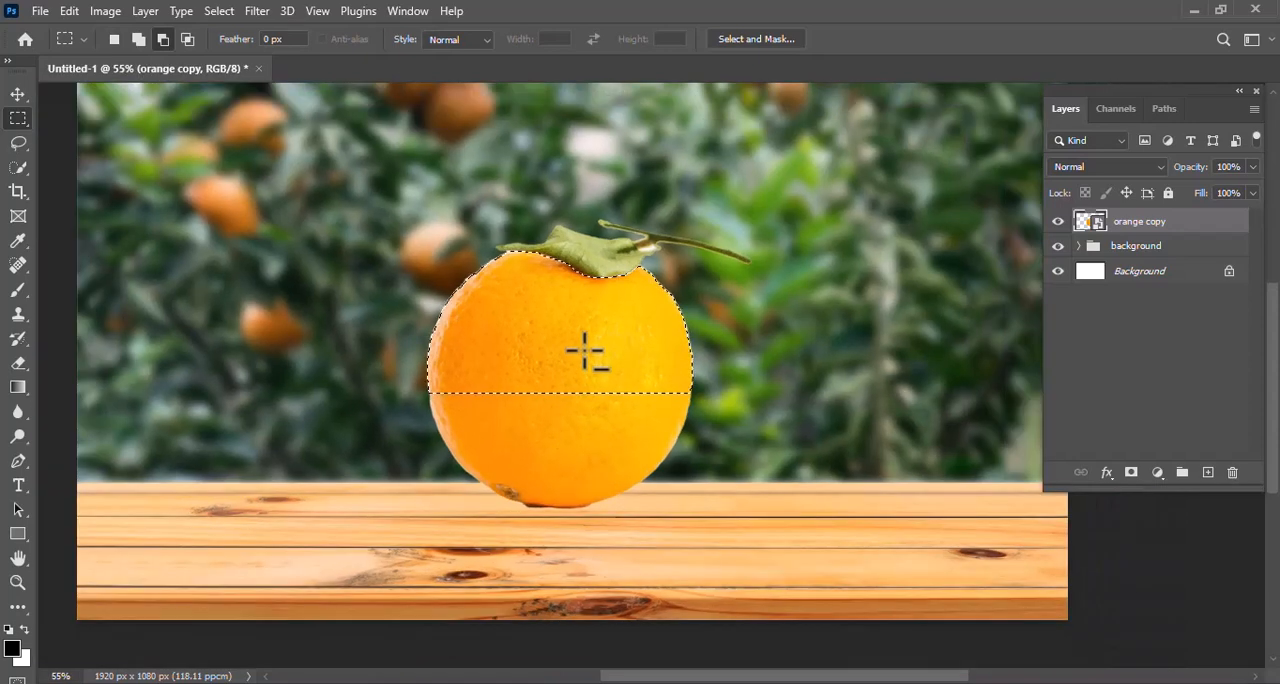
scroll(586, 351, "up", 1)
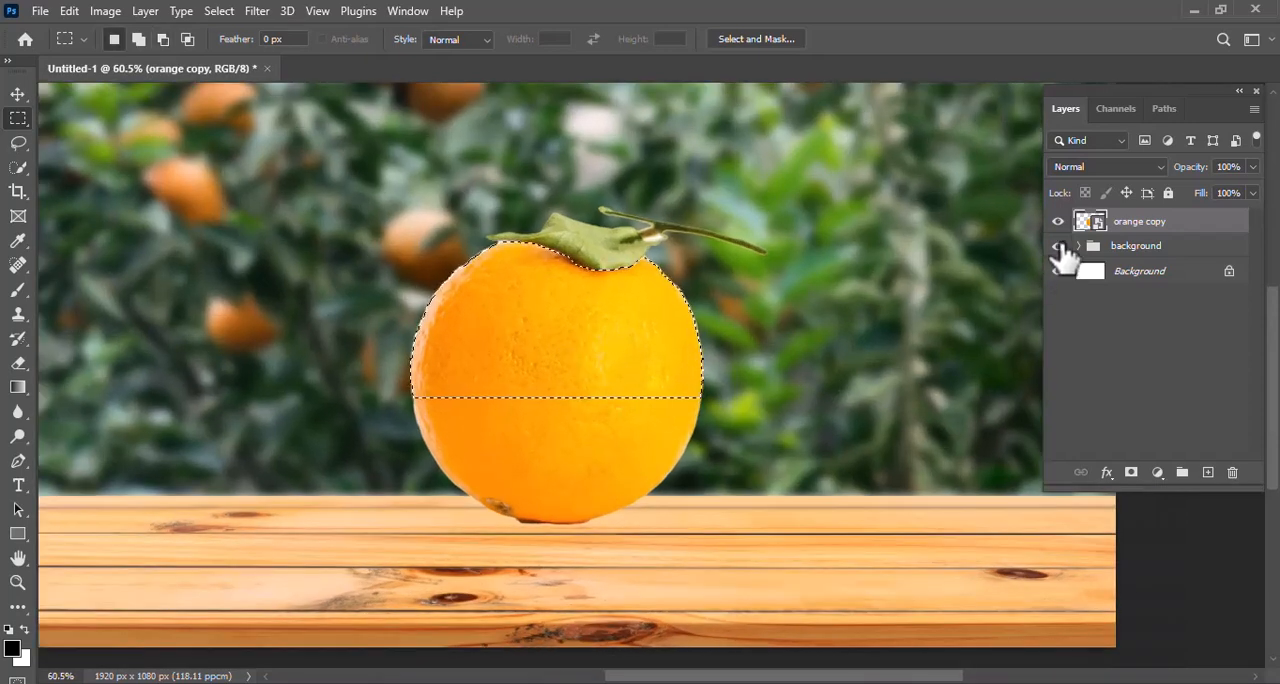
Copy the selected upper half of the orange to a new layer and hide the "orange copy" layer
key("ctrl+j")
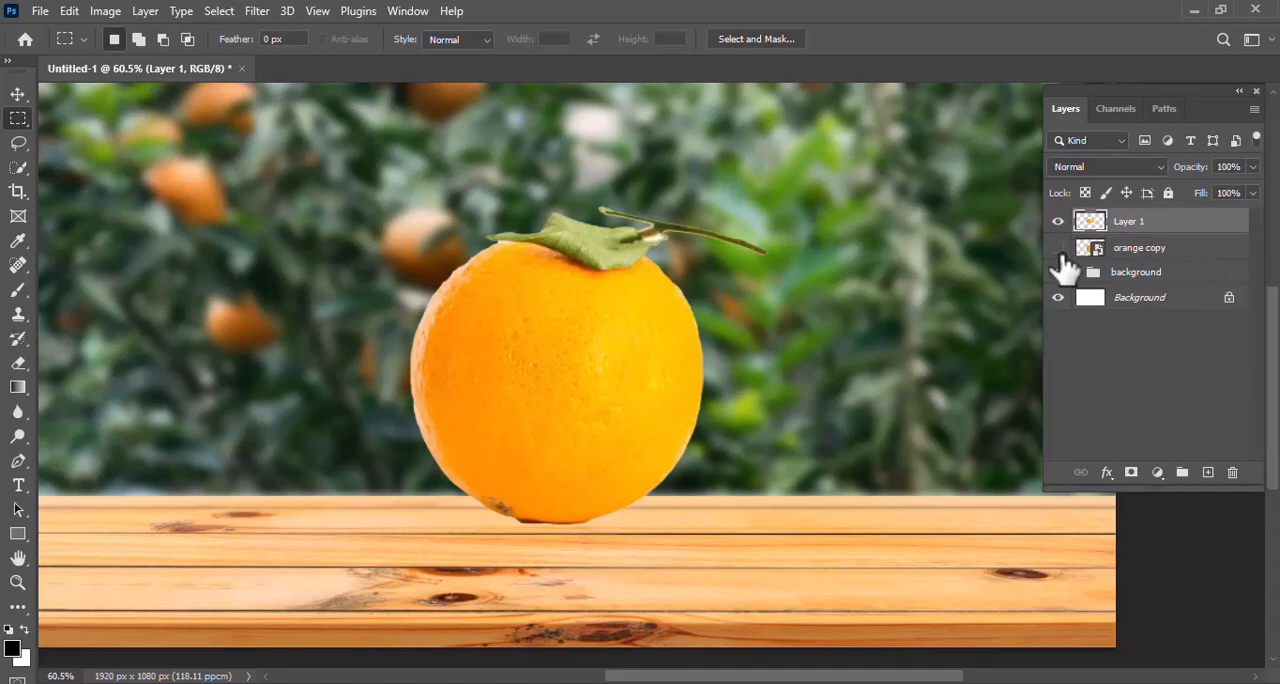
left_click(1058, 248)
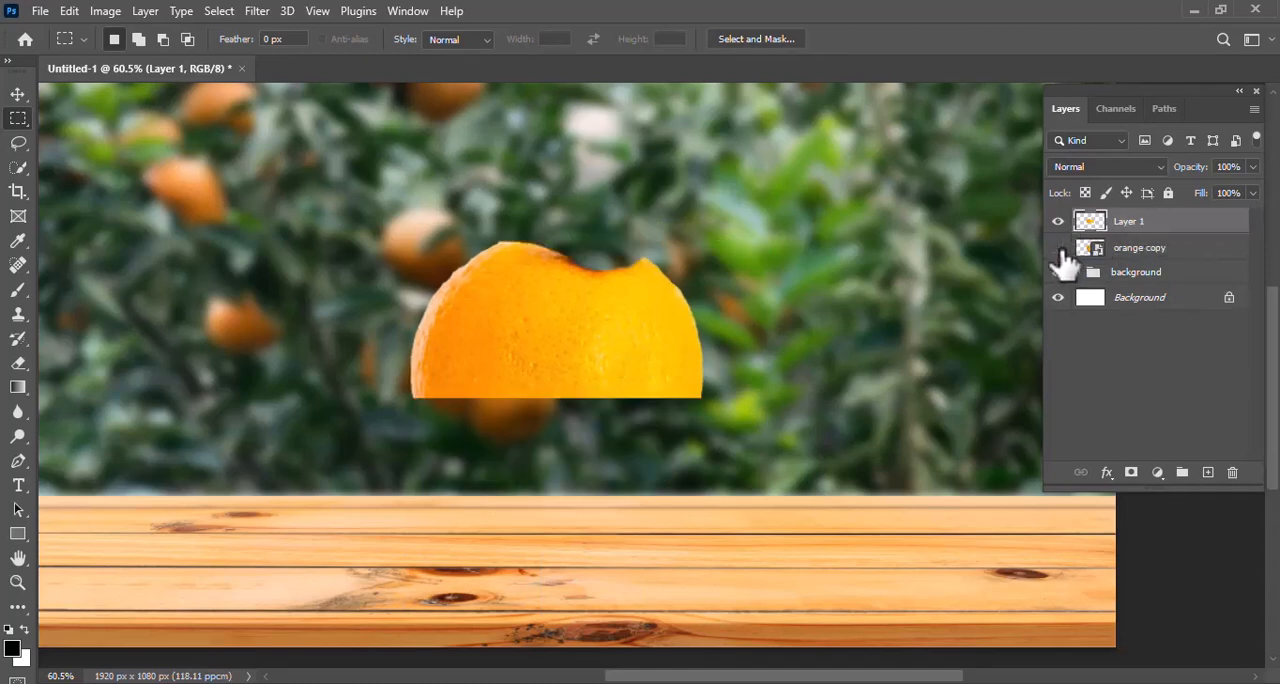
Desaturate the copied upper half of the orange and set its layer's blend mode to Screen
left_click(101, 12)
mouse_move(122, 64)
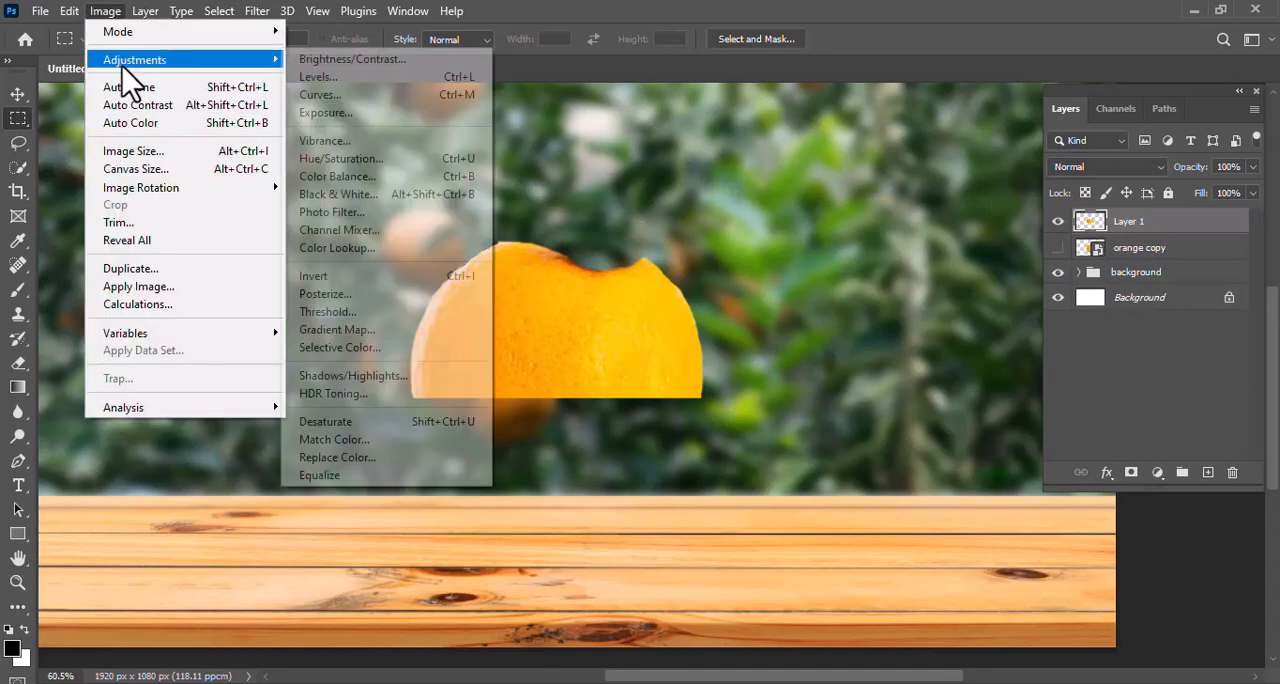
left_click(349, 424)
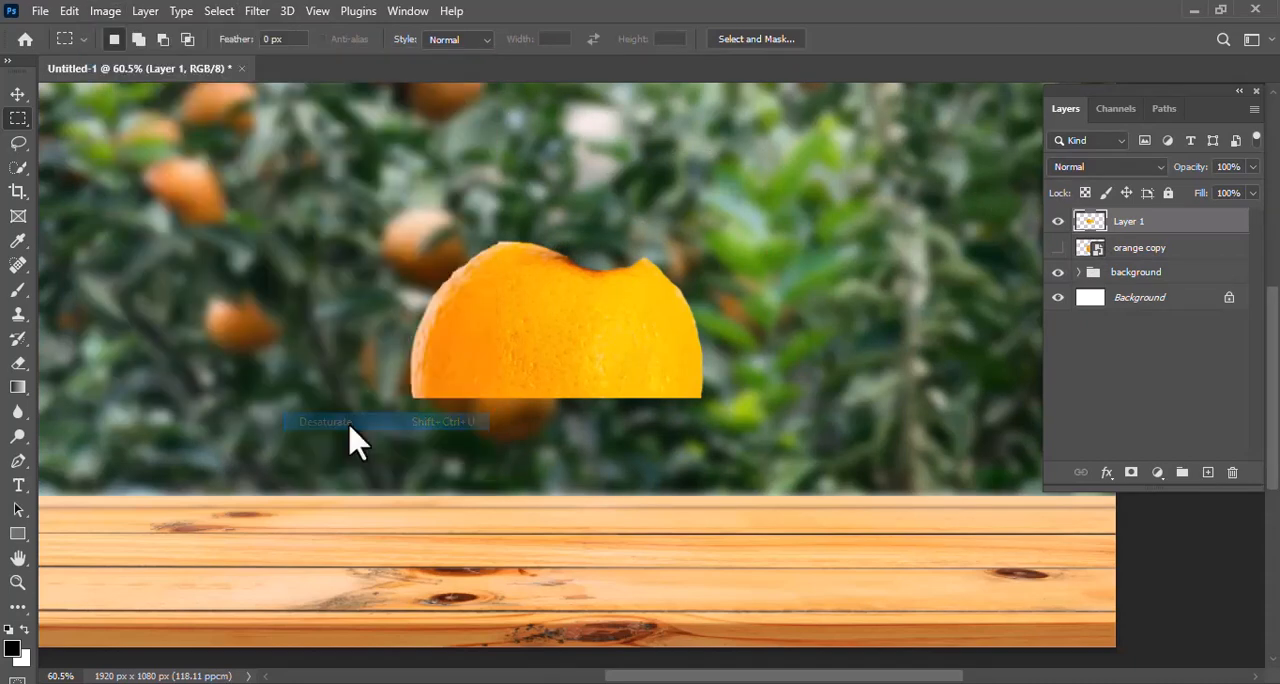
left_click(1155, 167)
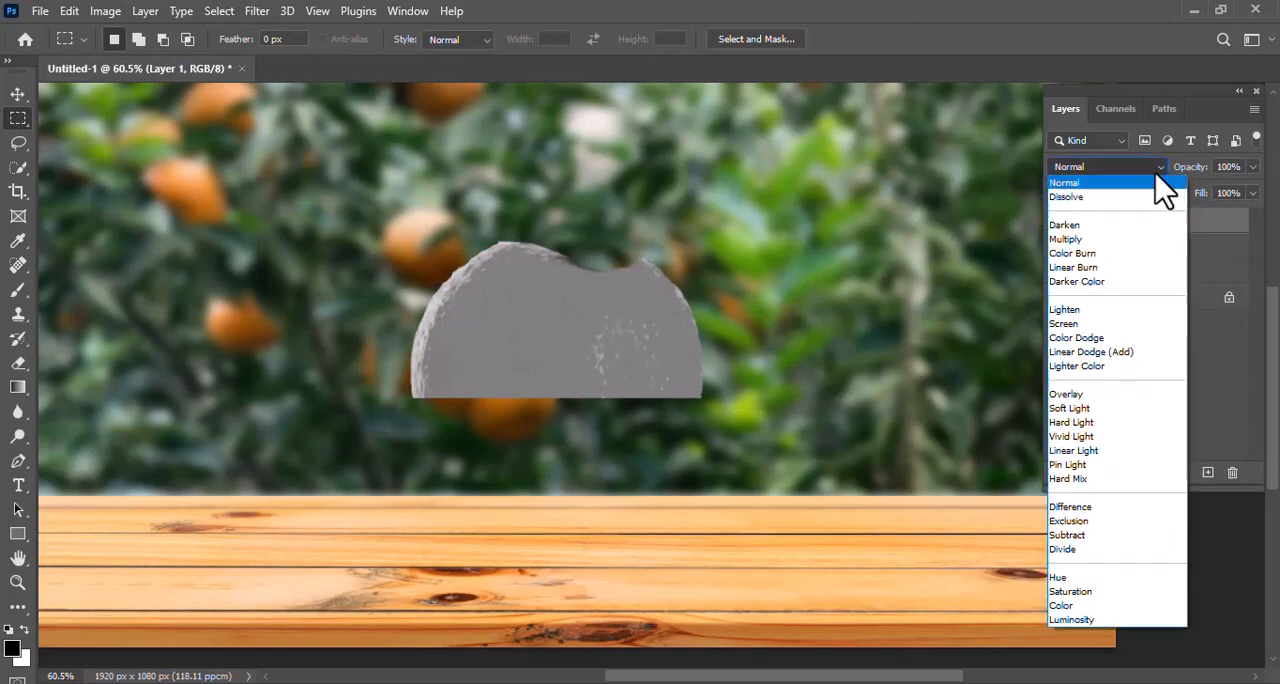
left_click(1091, 324)
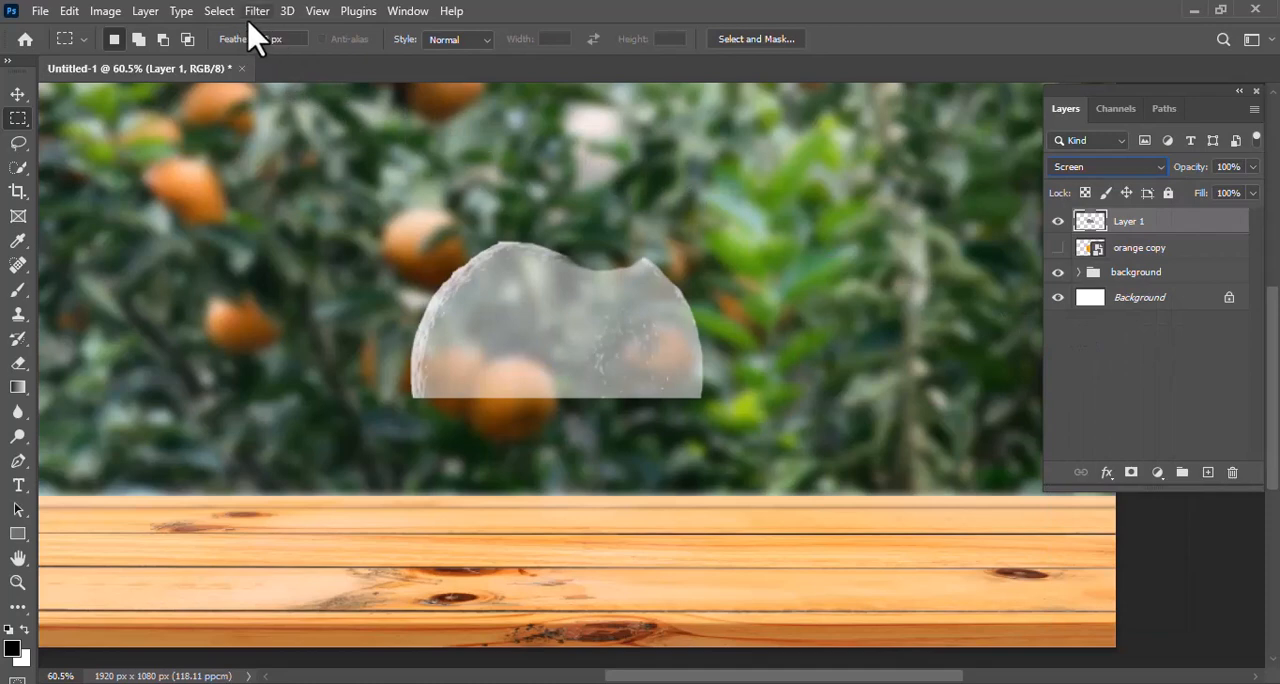
Apply Levels to the upper-half layer with input values of 72, 0.42 and 206 to leave glassy highlights
left_click(105, 12)
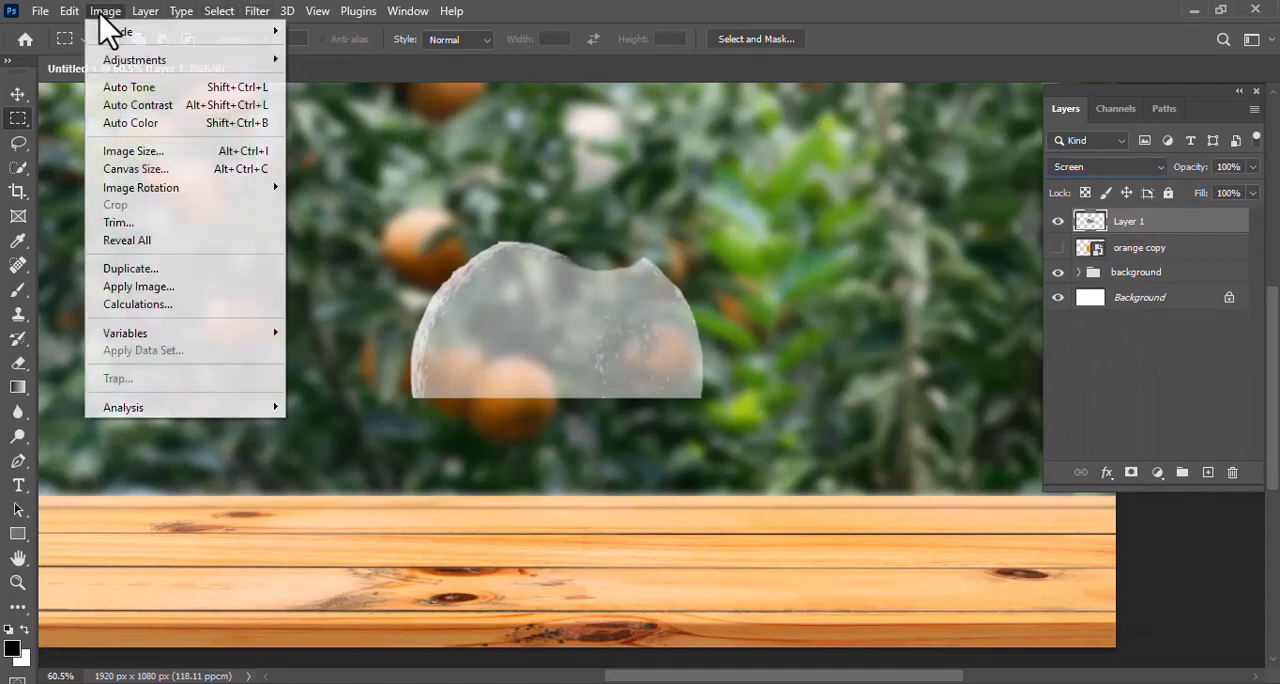
mouse_move(120, 66)
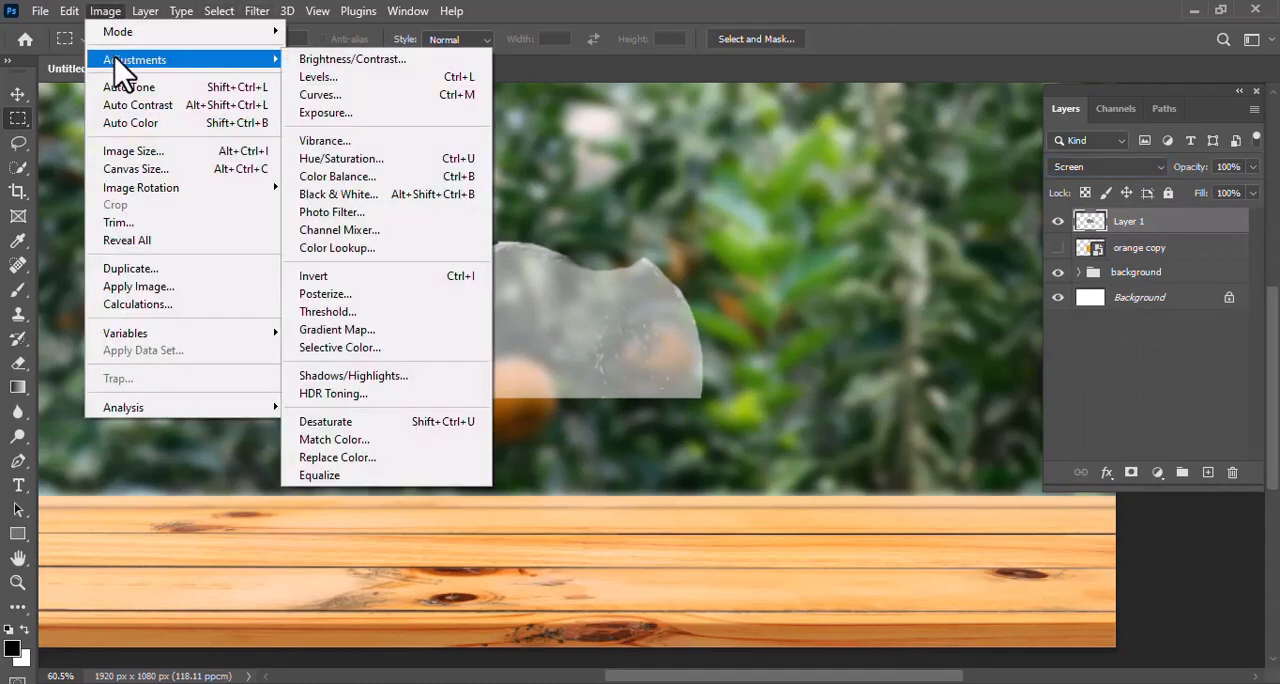
left_click(318, 78)
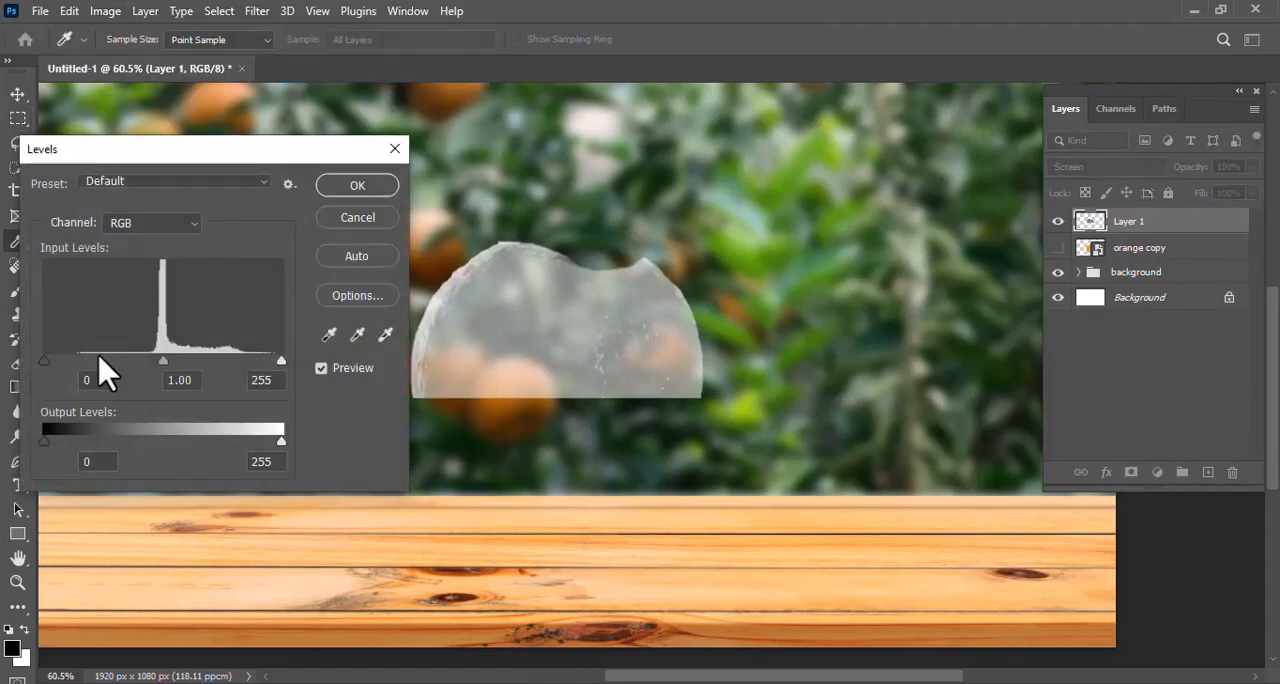
left_click_drag(44, 362, 80, 362)
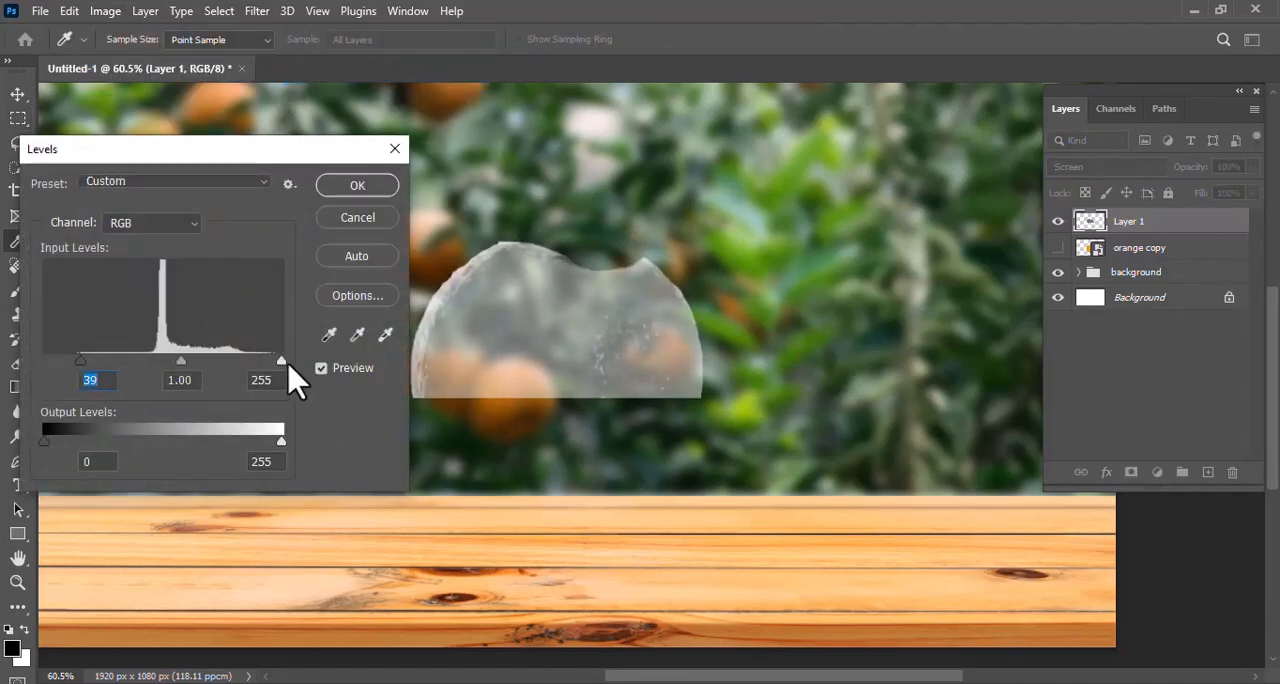
left_click_drag(180, 362, 205, 362)
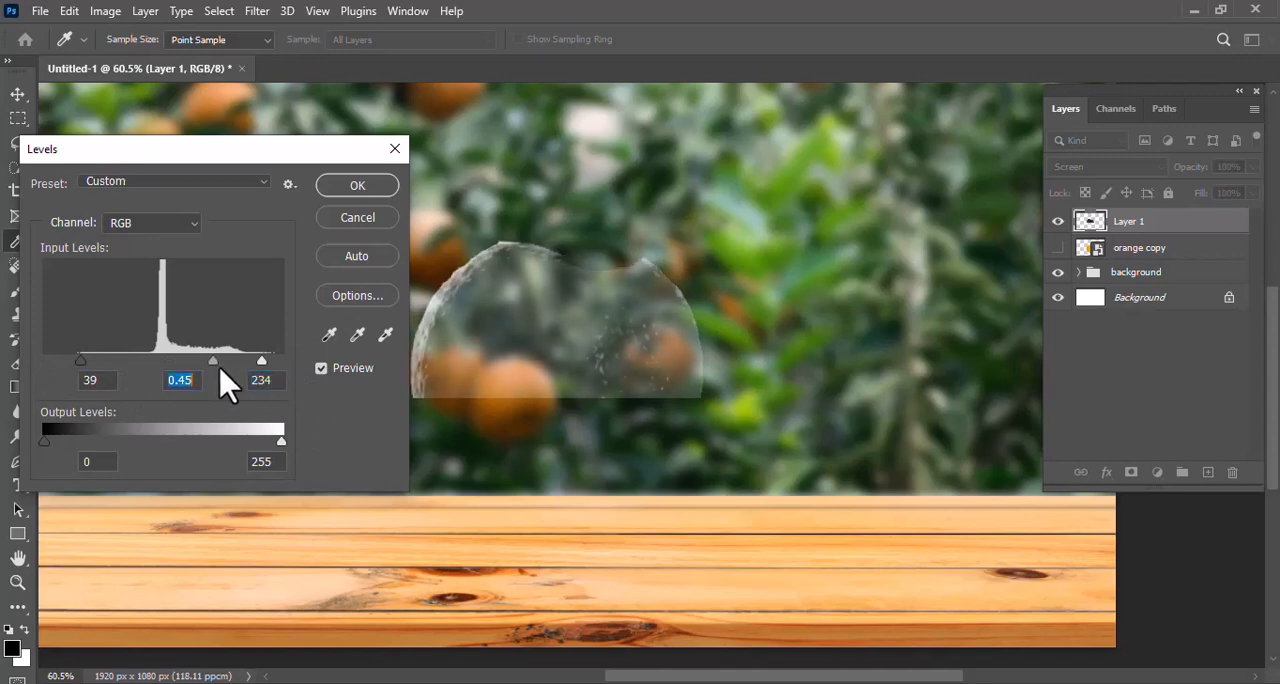
left_click_drag(256, 364, 242, 370)
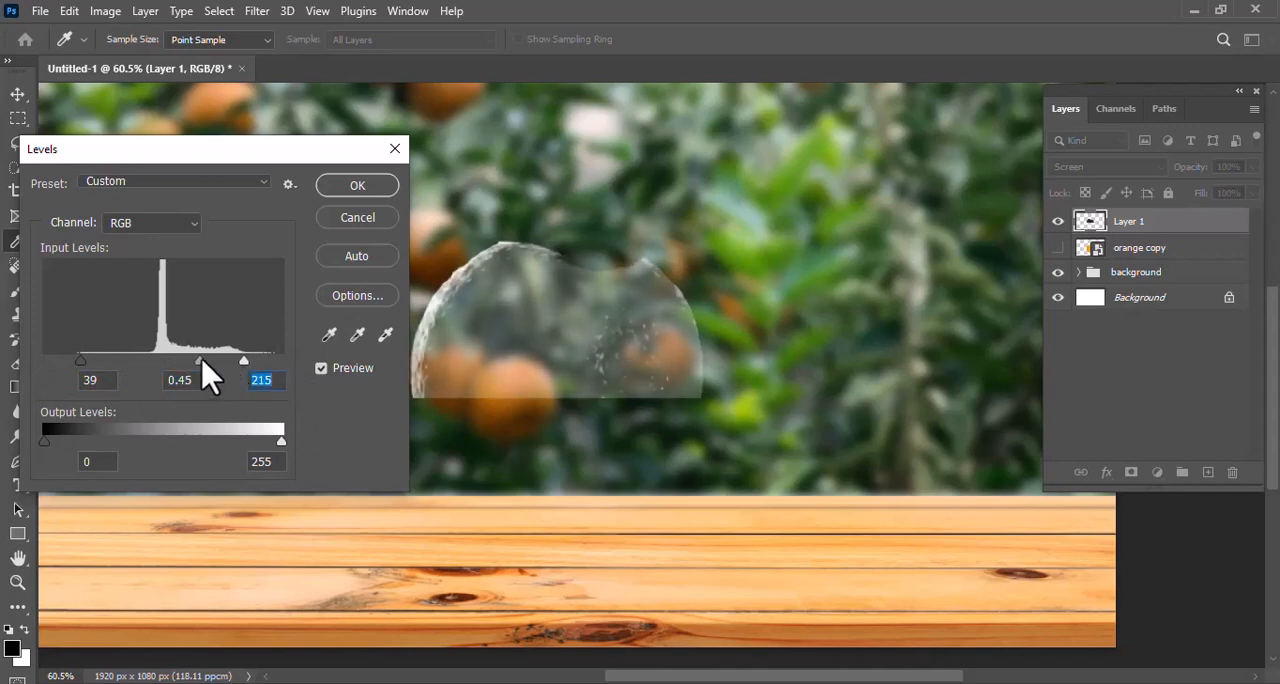
left_click_drag(83, 362, 98, 362)
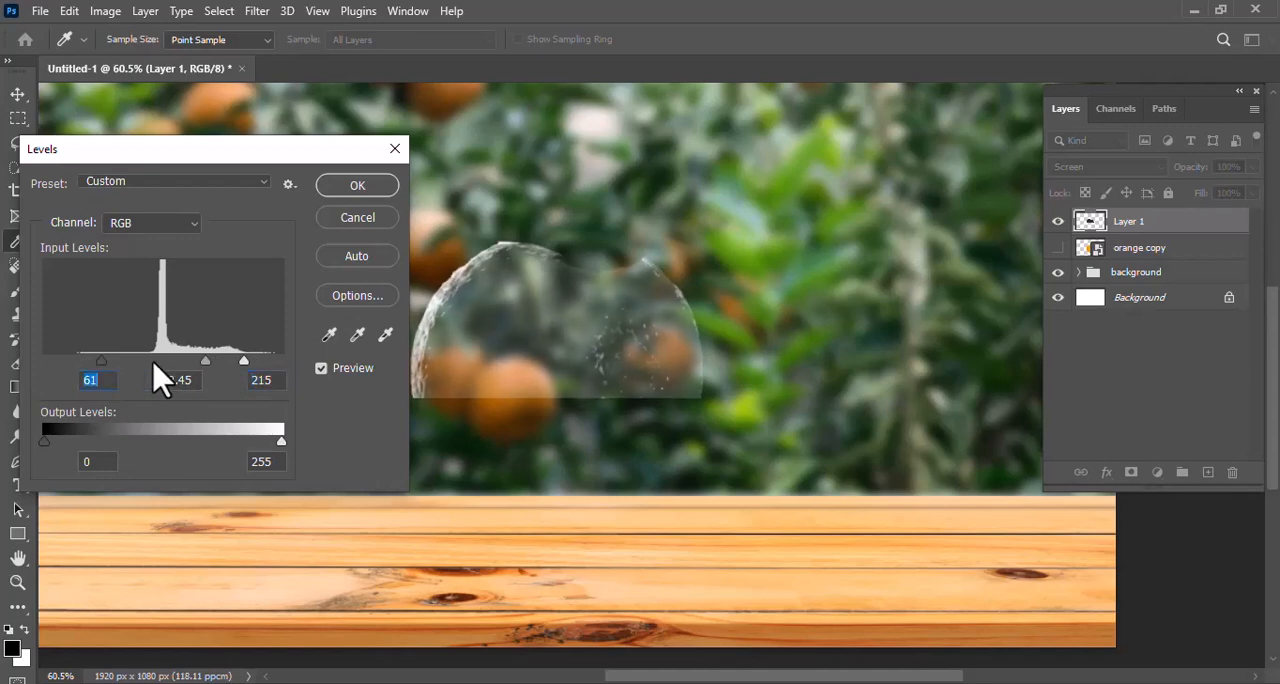
left_click_drag(210, 378, 215, 382)
left_click_drag(244, 363, 235, 362)
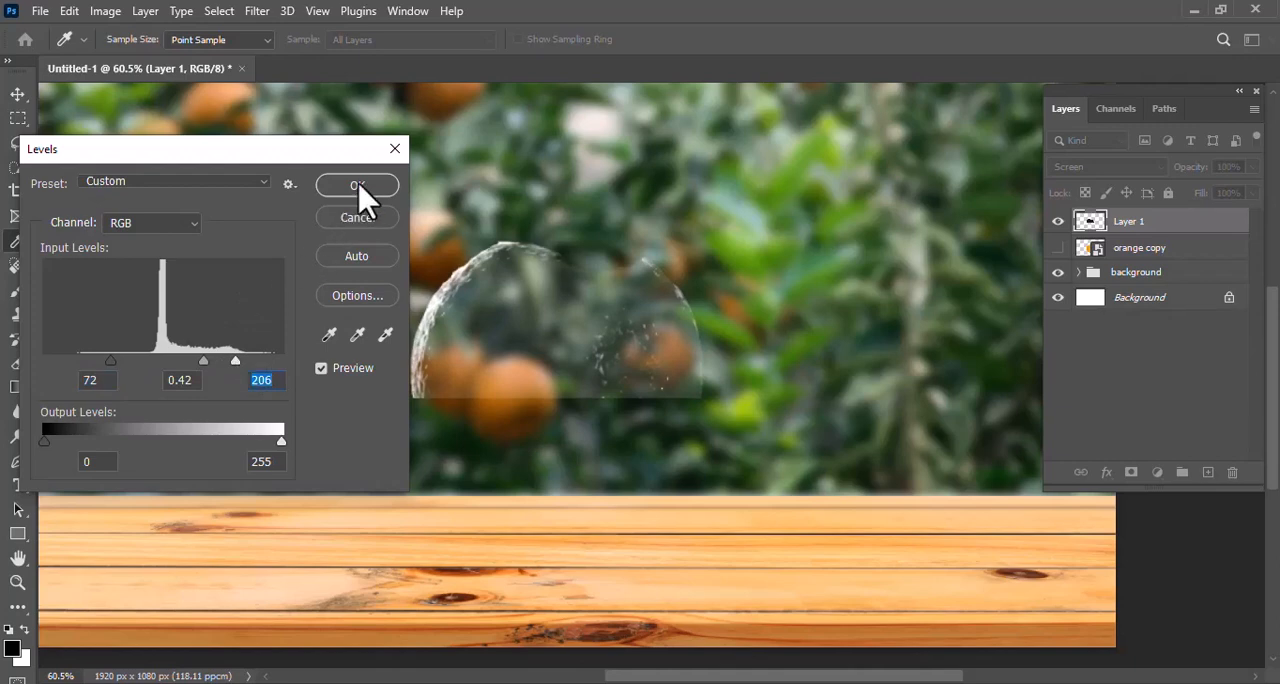
left_click(357, 187)
Select the "orange copy" layer and turn its visibility back on
key("m")
left_click(1062, 250)
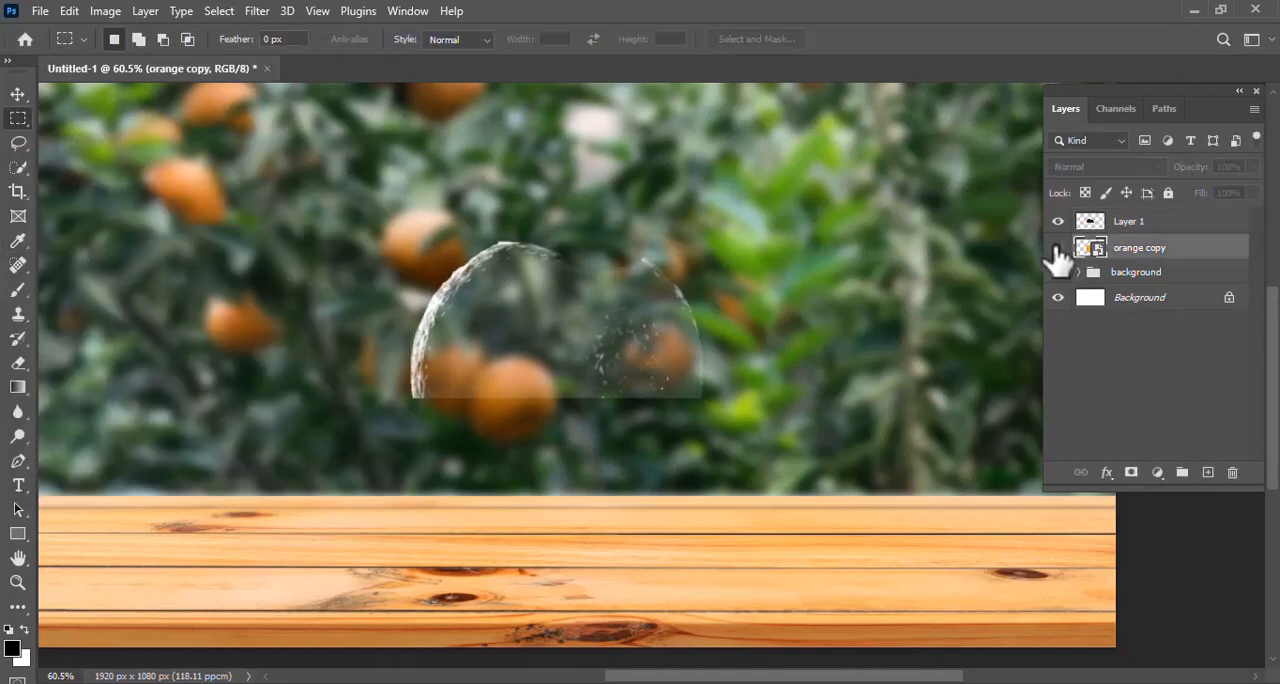
left_click(1058, 252)
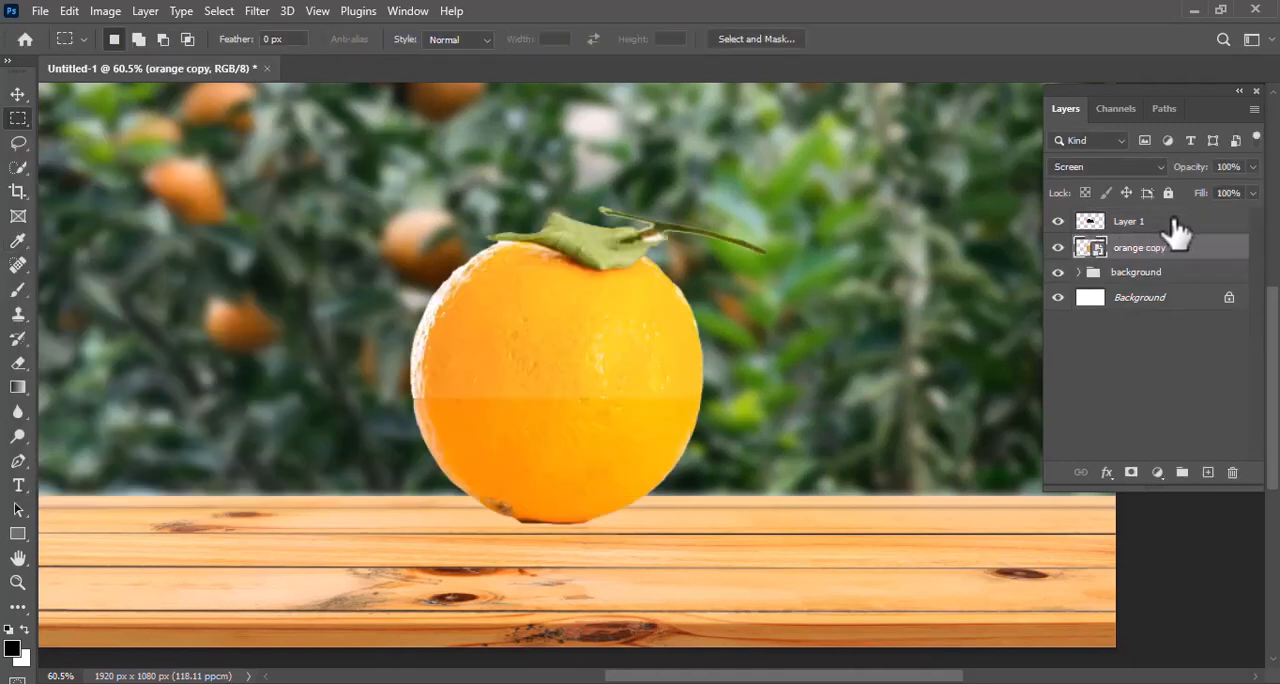
Load Layer 1's pixels as a selection, and use it to add an inverted layer mask to "orange copy"
left_click(1175, 224)
right_click(1104, 234)
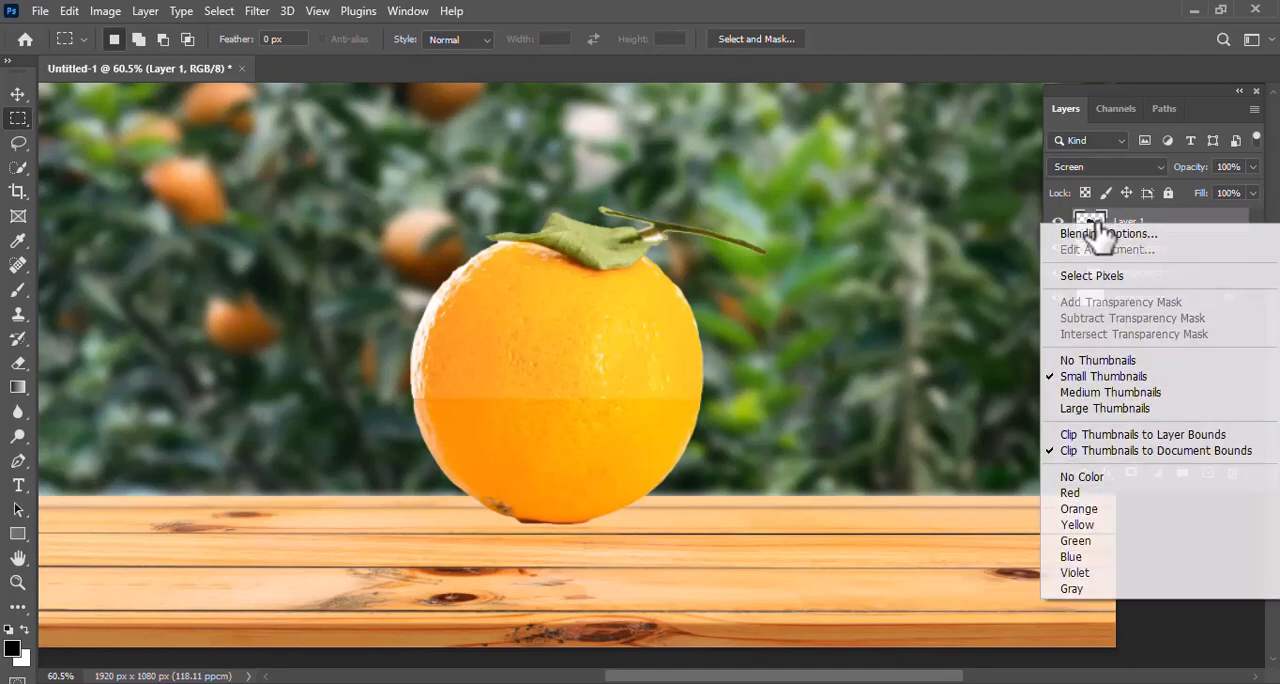
left_click(1082, 272)
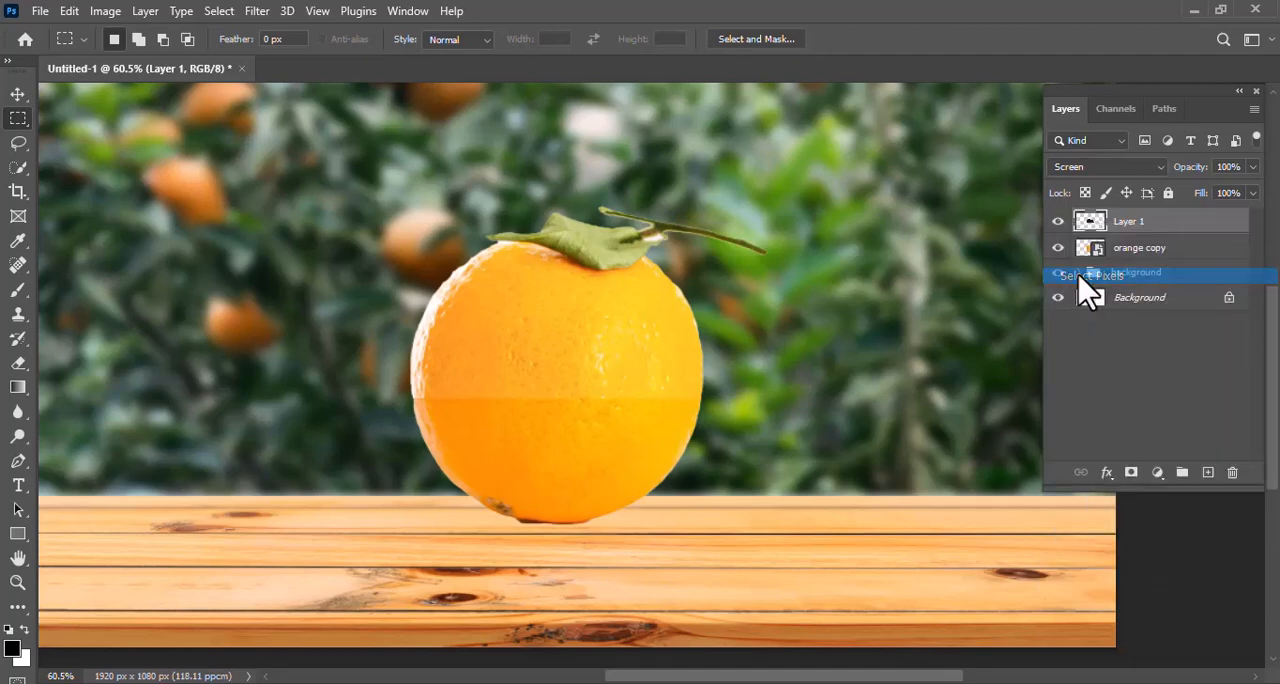
left_click(1151, 250)
left_click(1131, 473)
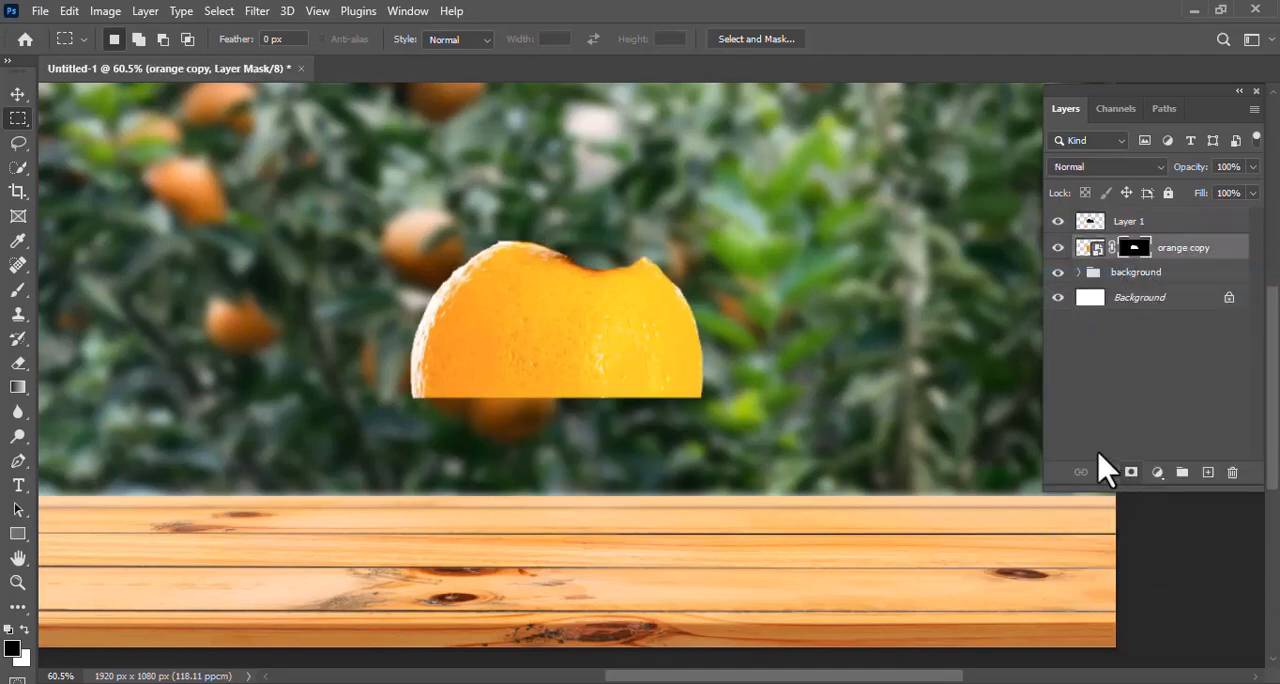
key("ctrl+i")
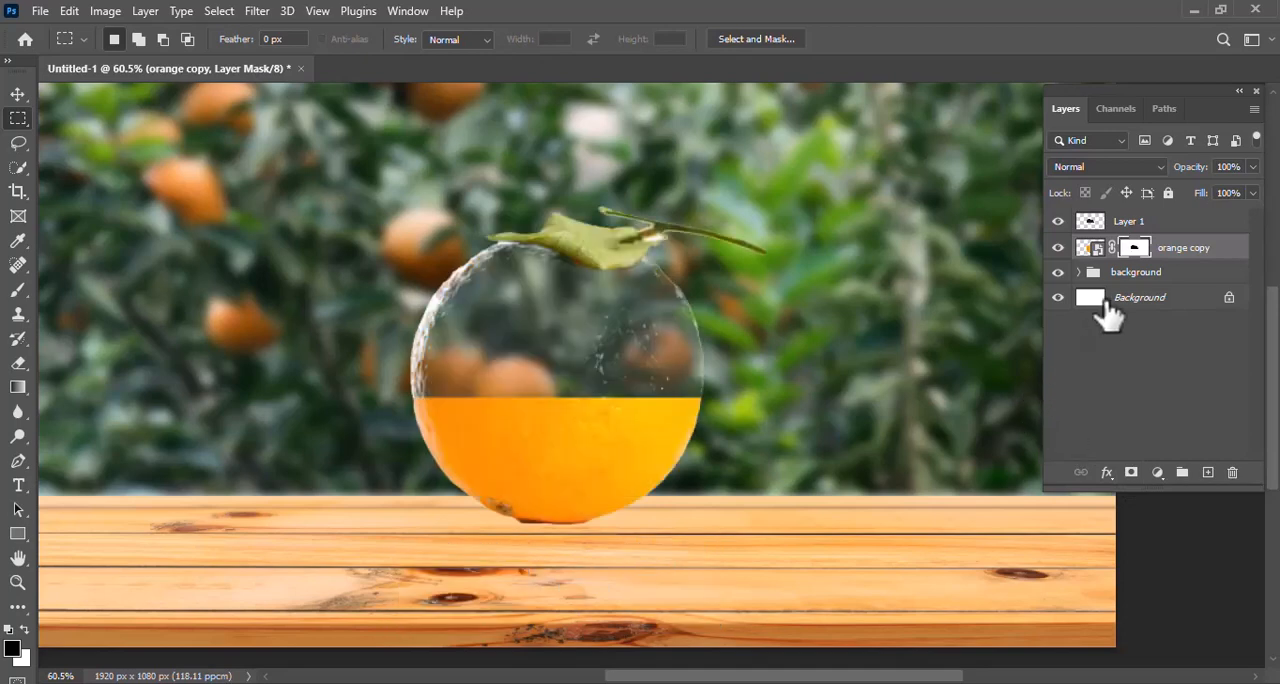
Place the "orange cutting copy" image from the photo manipulation folder as an embedded image above Layer 1
left_click(1143, 229)
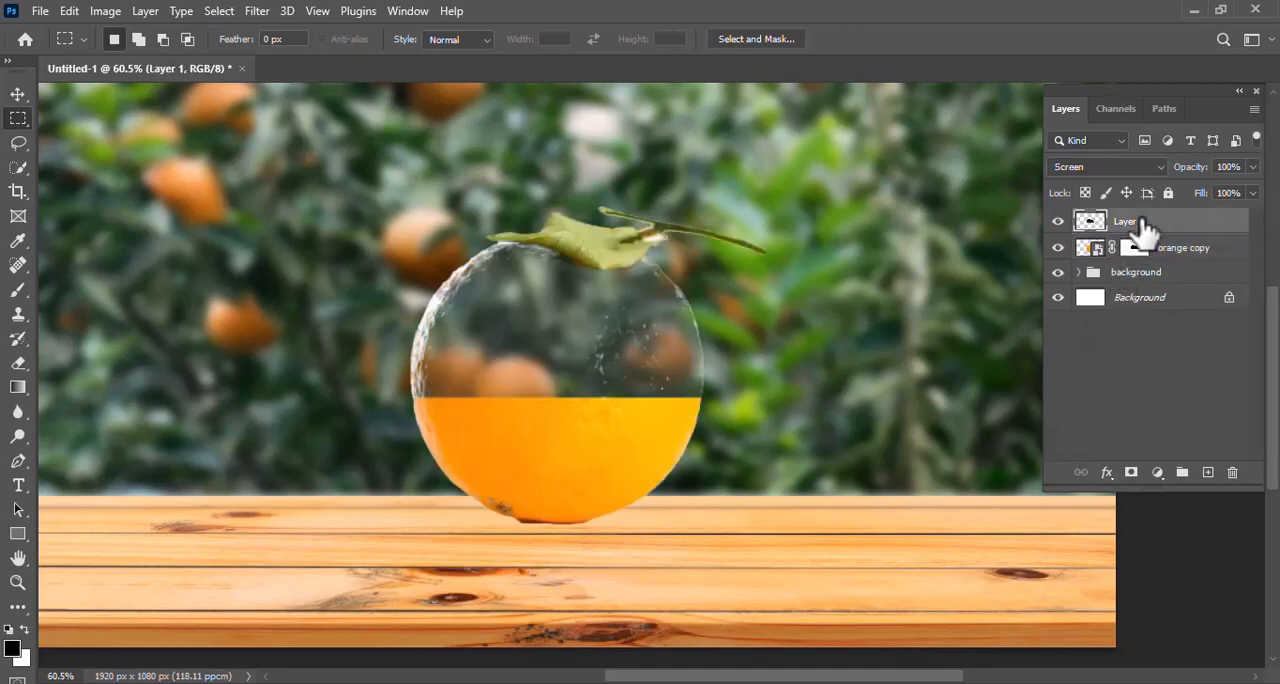
left_click(39, 12)
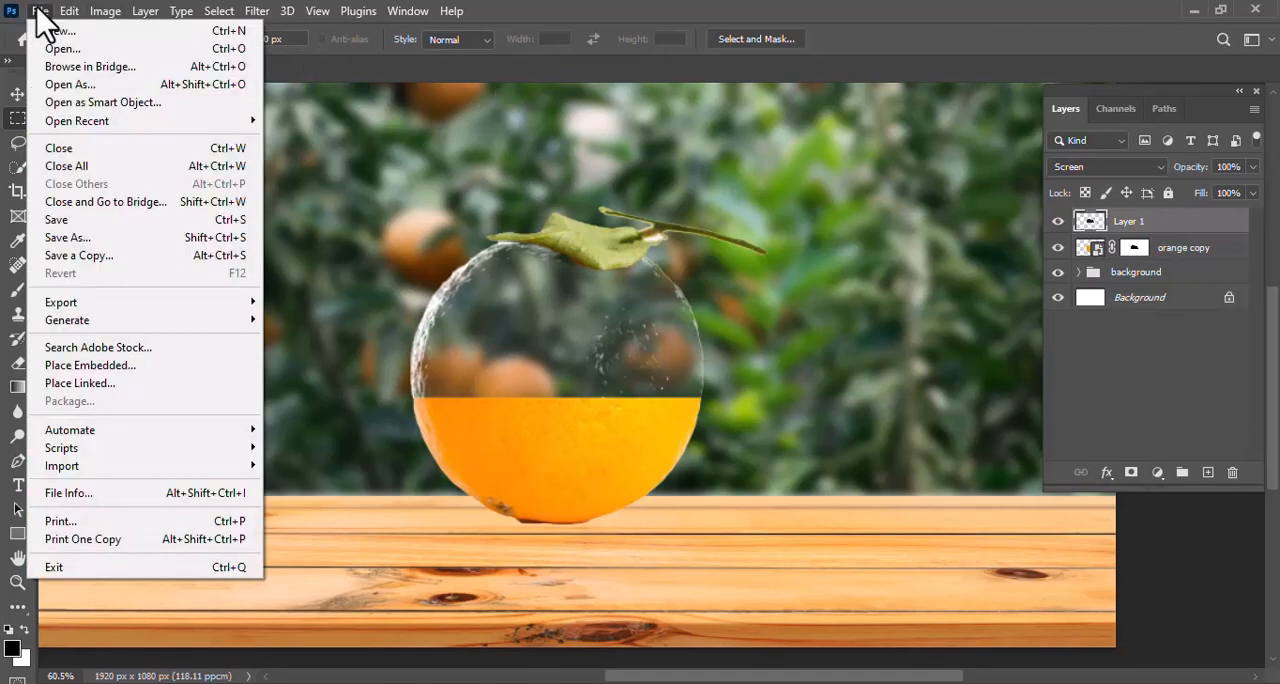
left_click(100, 368)
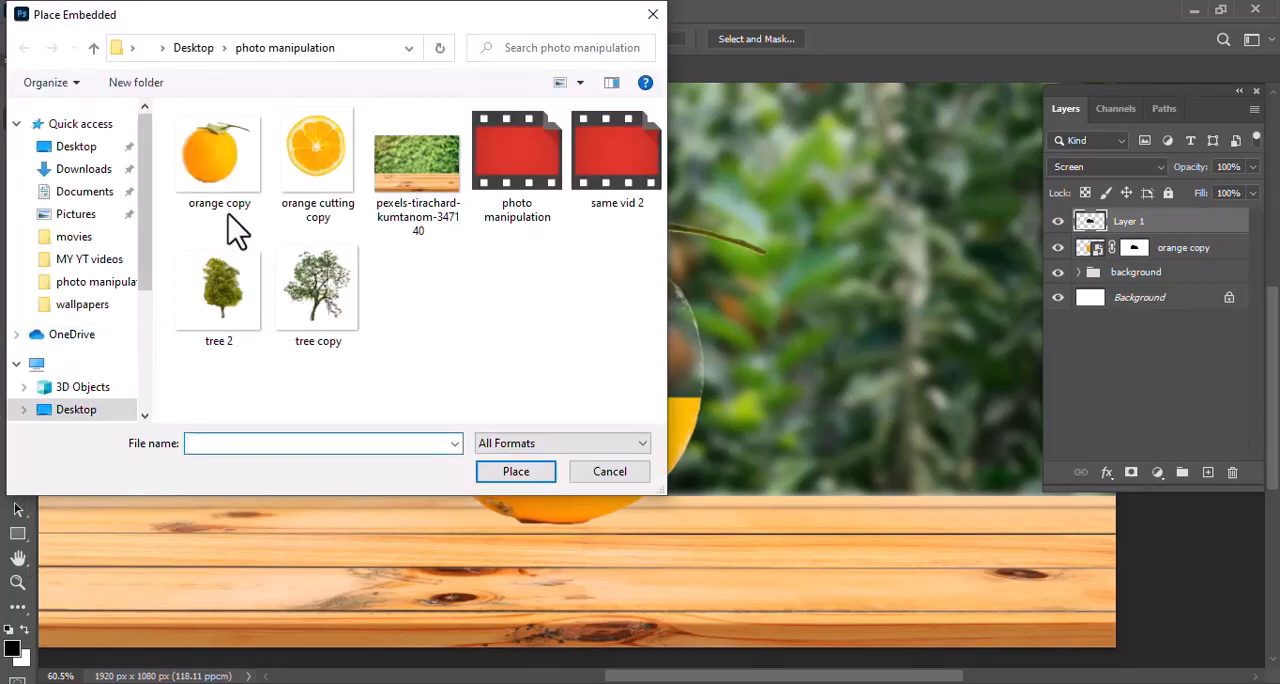
left_click(318, 160)
left_click(510, 476)
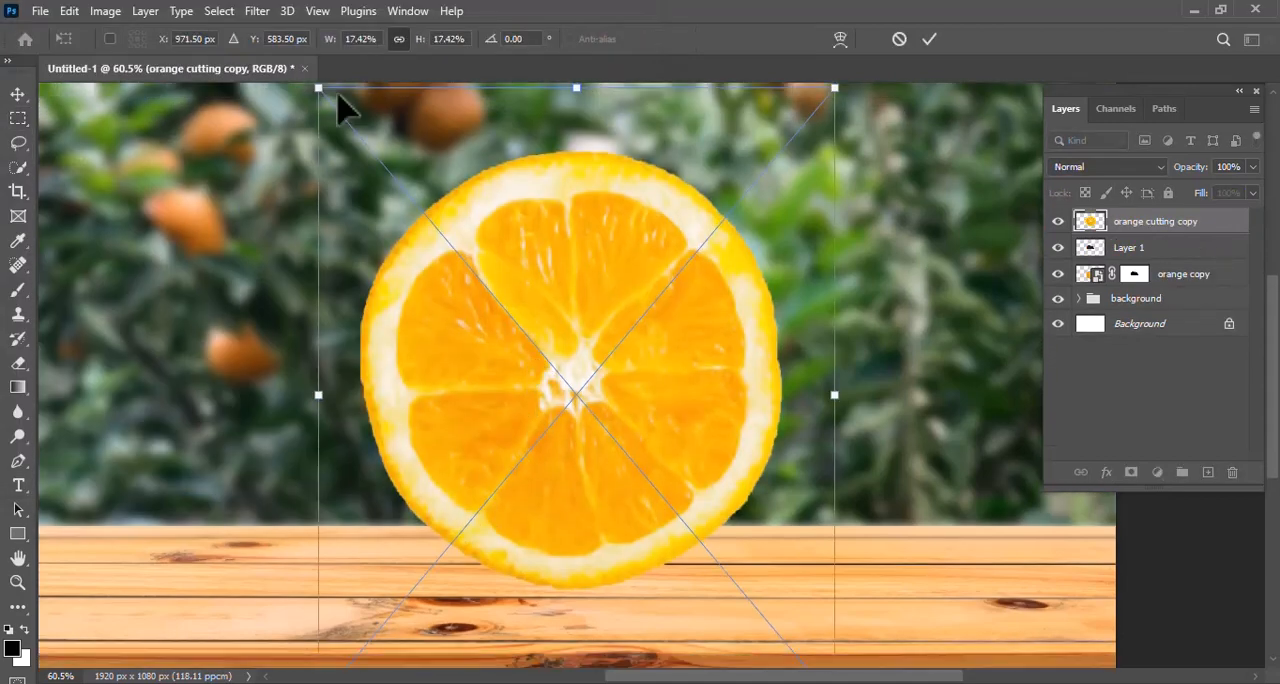
Flatten the orange slice to about 12.03% wide and 1.77% high, and position it over the half orange's cut edge
left_click_drag(322, 92, 471, 266)
left_click_drag(655, 270, 591, 420)
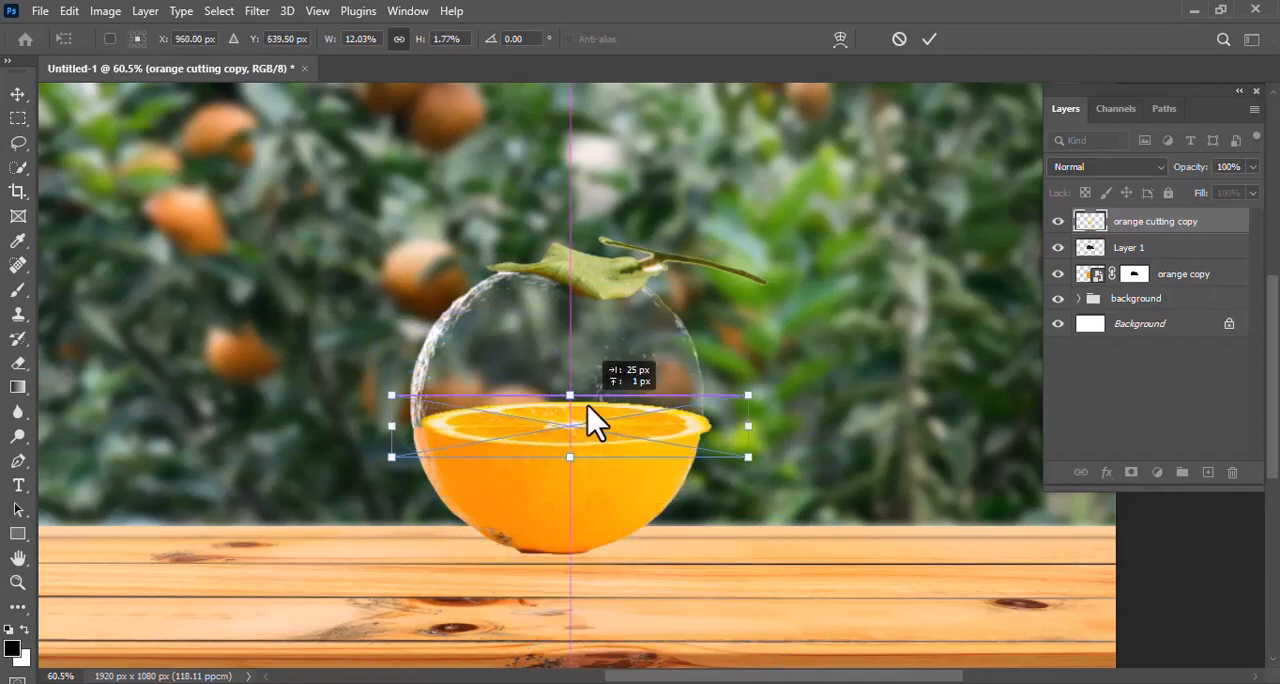
scroll(556, 450, "down", 2)
scroll(556, 450, "up", 3)
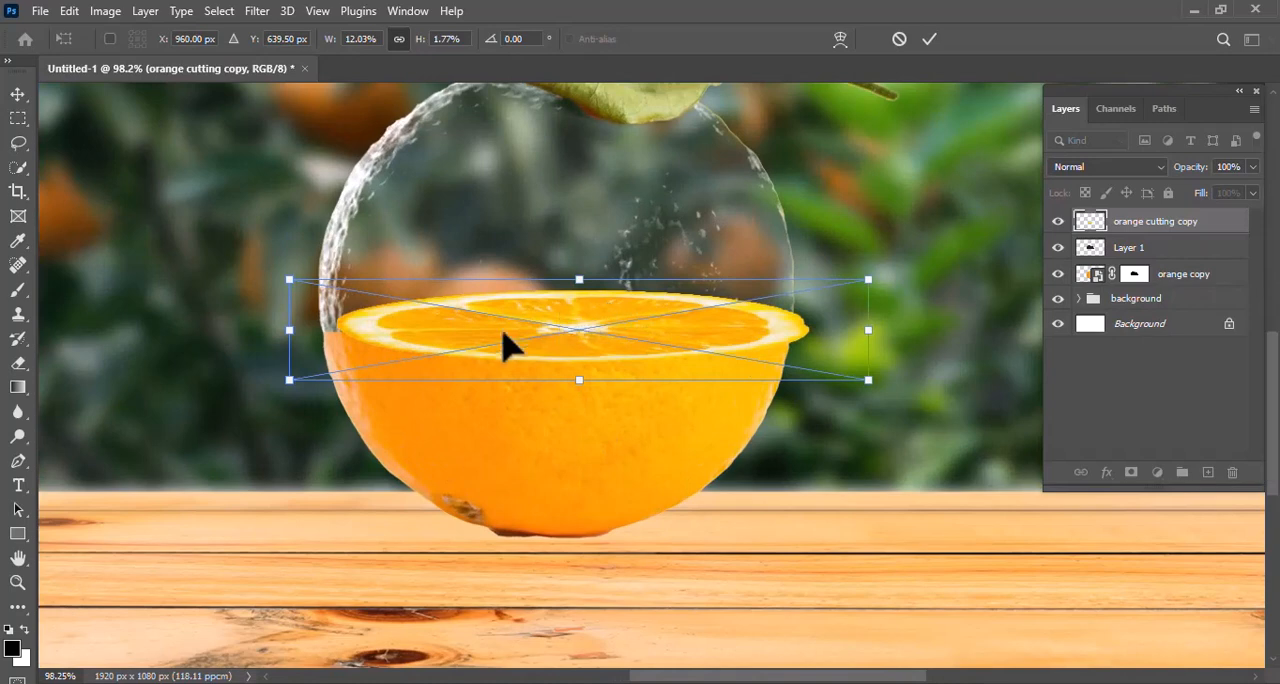
left_click_drag(505, 345, 480, 338)
key("Return")
key("m")
Fine-tune the slice to about 11.93% wide and 1.76% high, centred near X 942 px, Y 650 px, to match the orange's rim
scroll(641, 333, "up", 2)
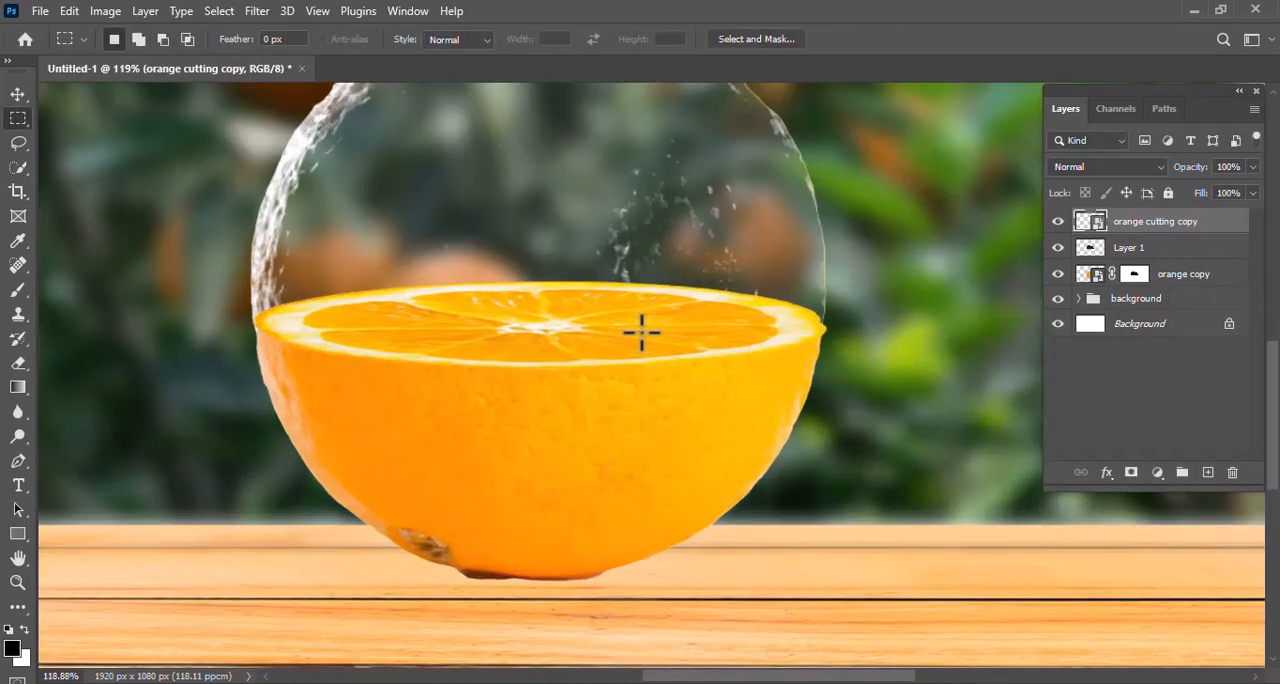
scroll(641, 333, "up", 2)
key("ctrl+t")
left_click_drag(50, 330, 50, 350)
key("Down")
key("Down")
key("Down")
key("Down")
key("Down")
key("Down")
key("Down")
key("Down")
key("Down")
key("Down")
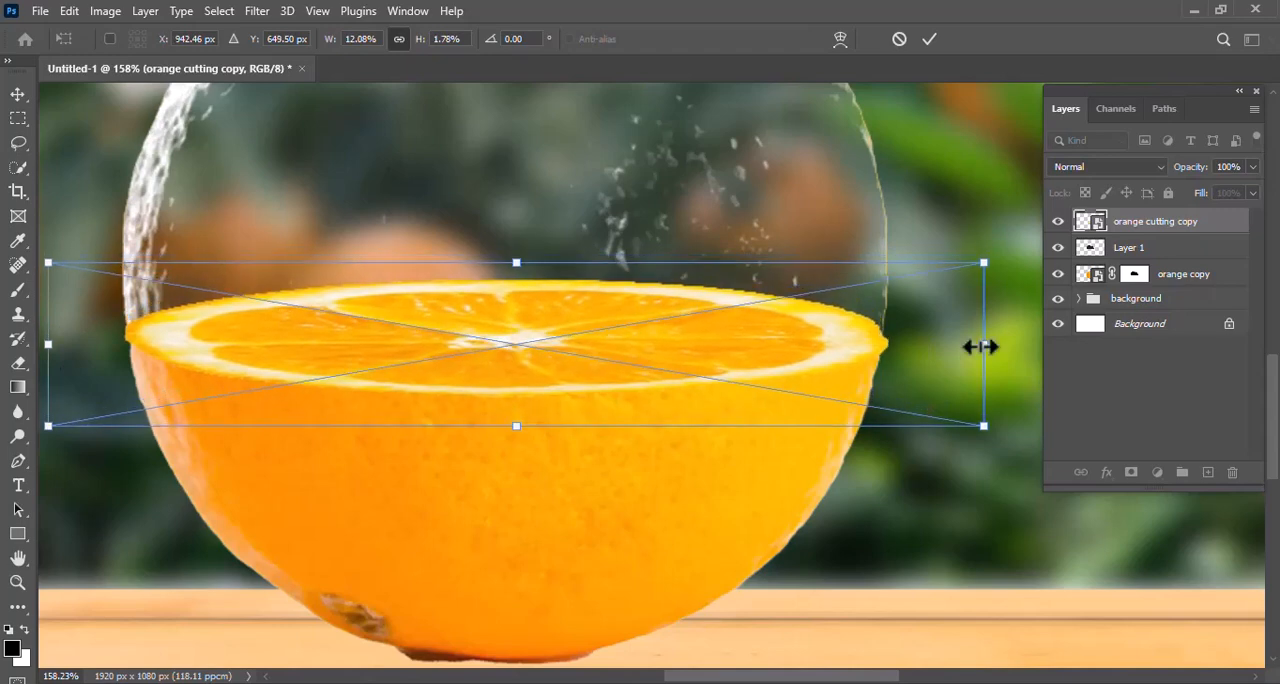
left_click_drag(981, 346, 977, 346)
left_click_drag(55, 346, 61, 346)
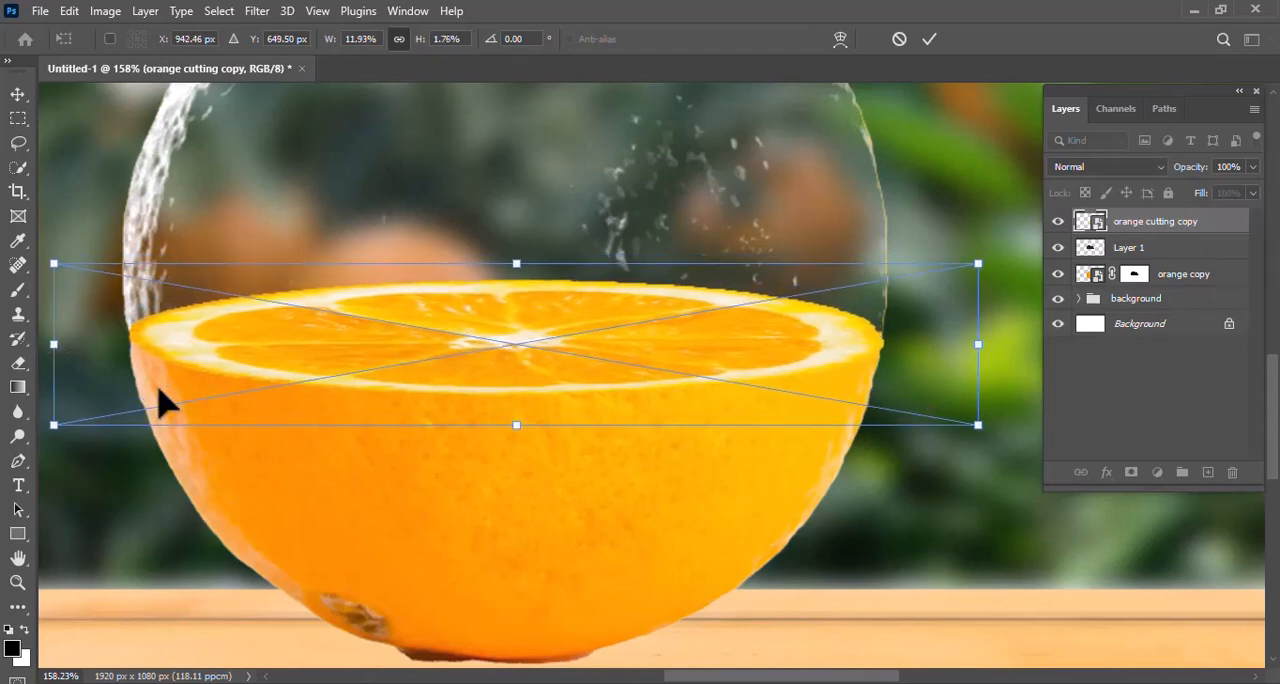
key("Return")
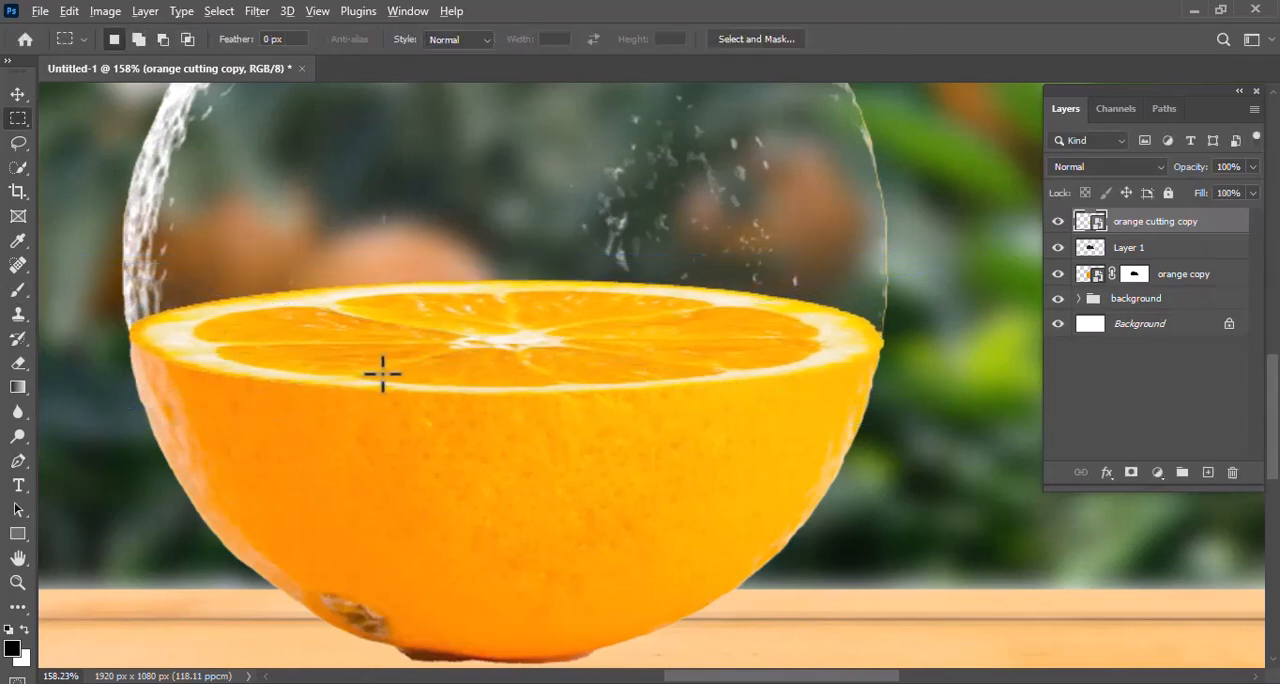
Warp Layer 1 so the glass half's lower edge bows down along the front rim of the orange slice
scroll(382, 374, "down", 3)
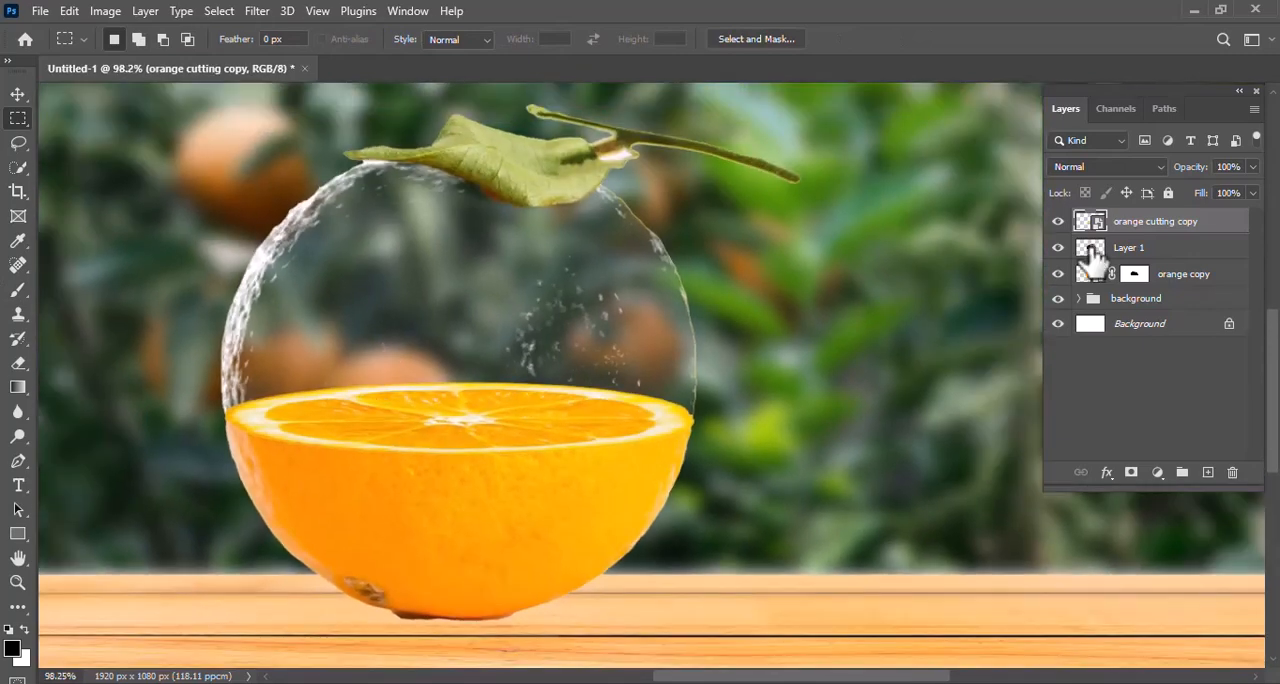
left_click(1094, 258)
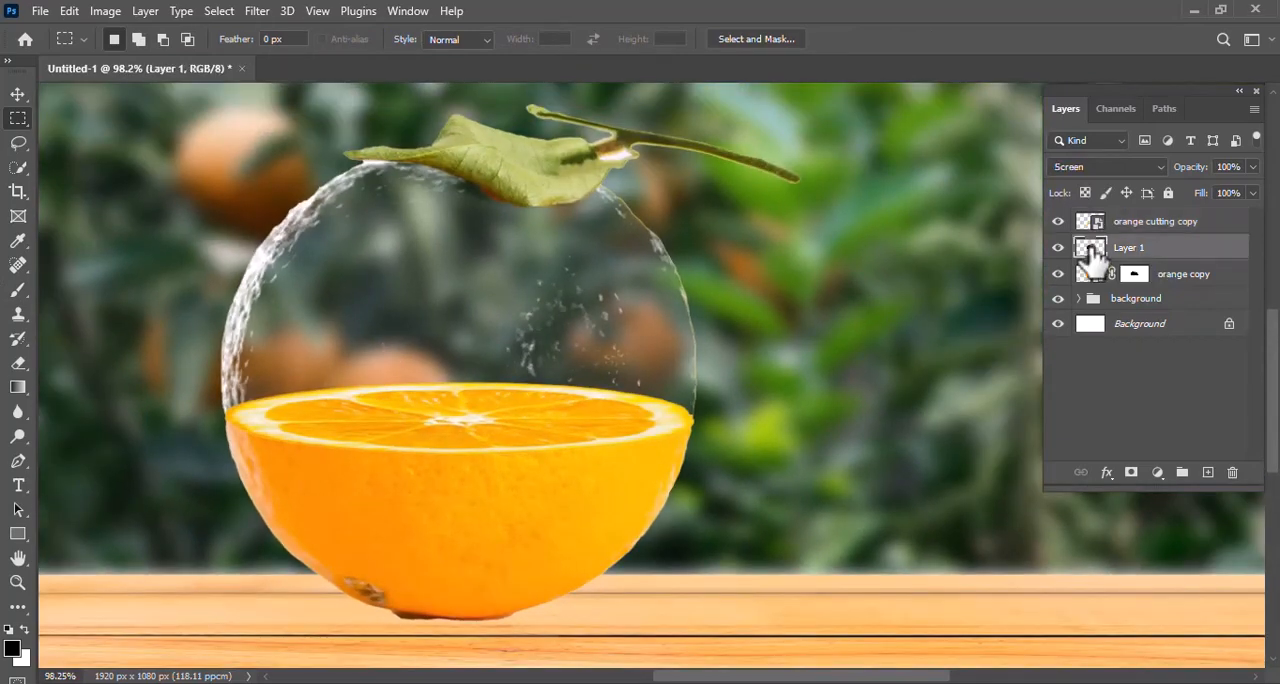
key("ctrl+t")
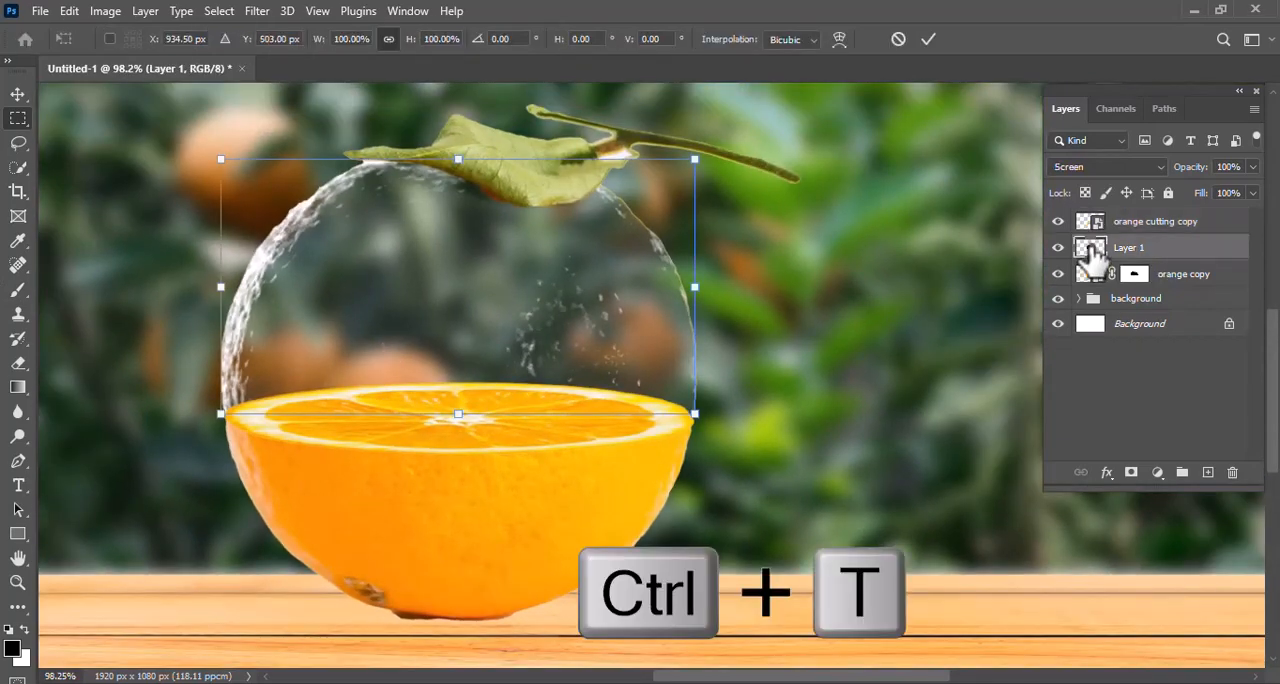
right_click(425, 420)
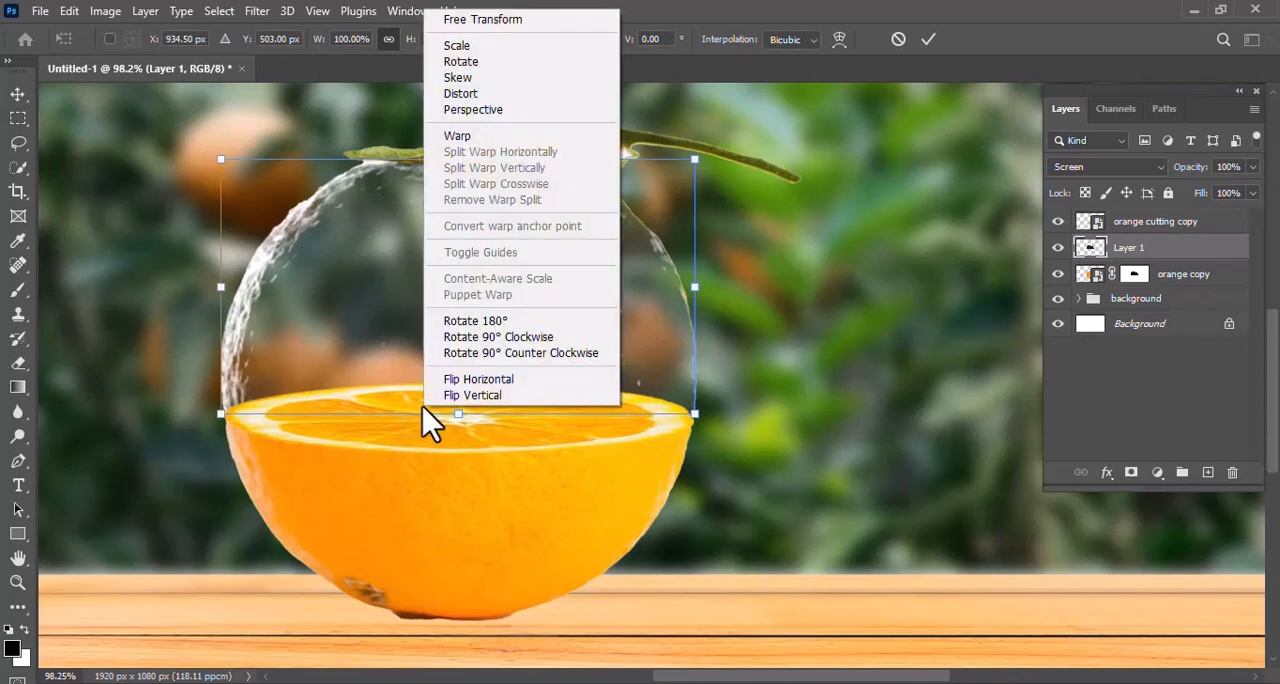
left_click(498, 138)
left_click_drag(380, 429, 370, 490)
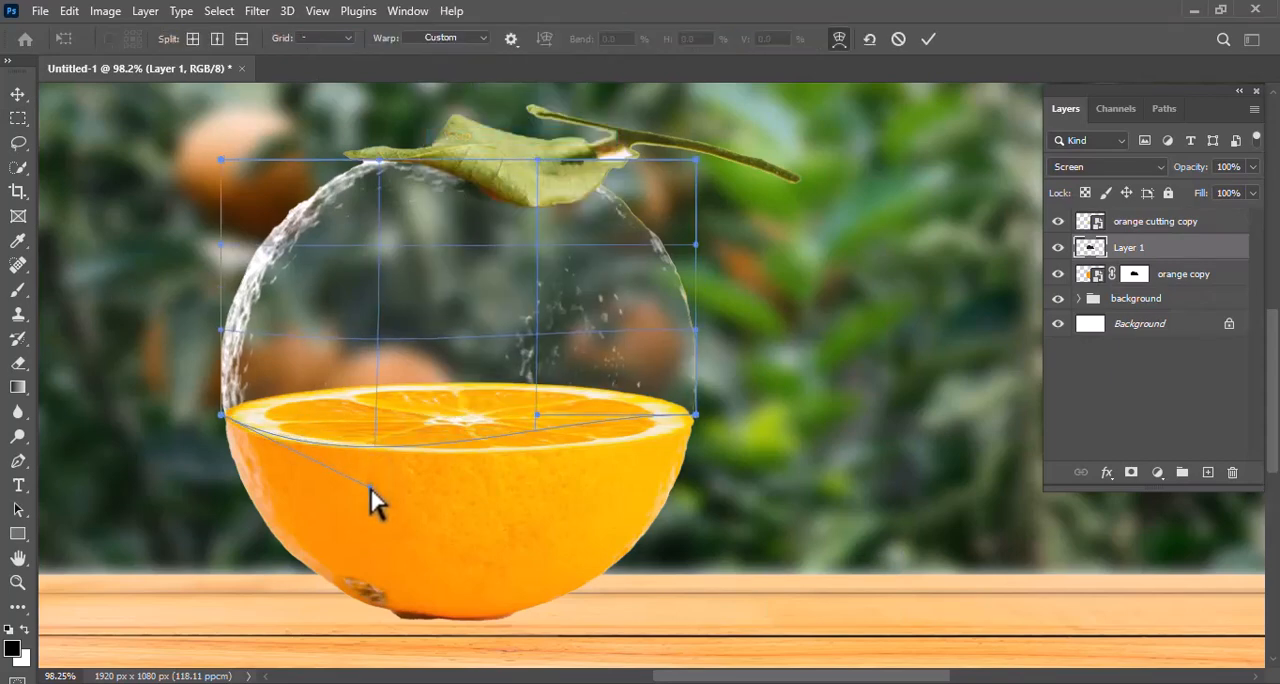
left_click_drag(535, 413, 670, 452)
left_click_drag(360, 486, 307, 477)
left_click_drag(682, 466, 684, 468)
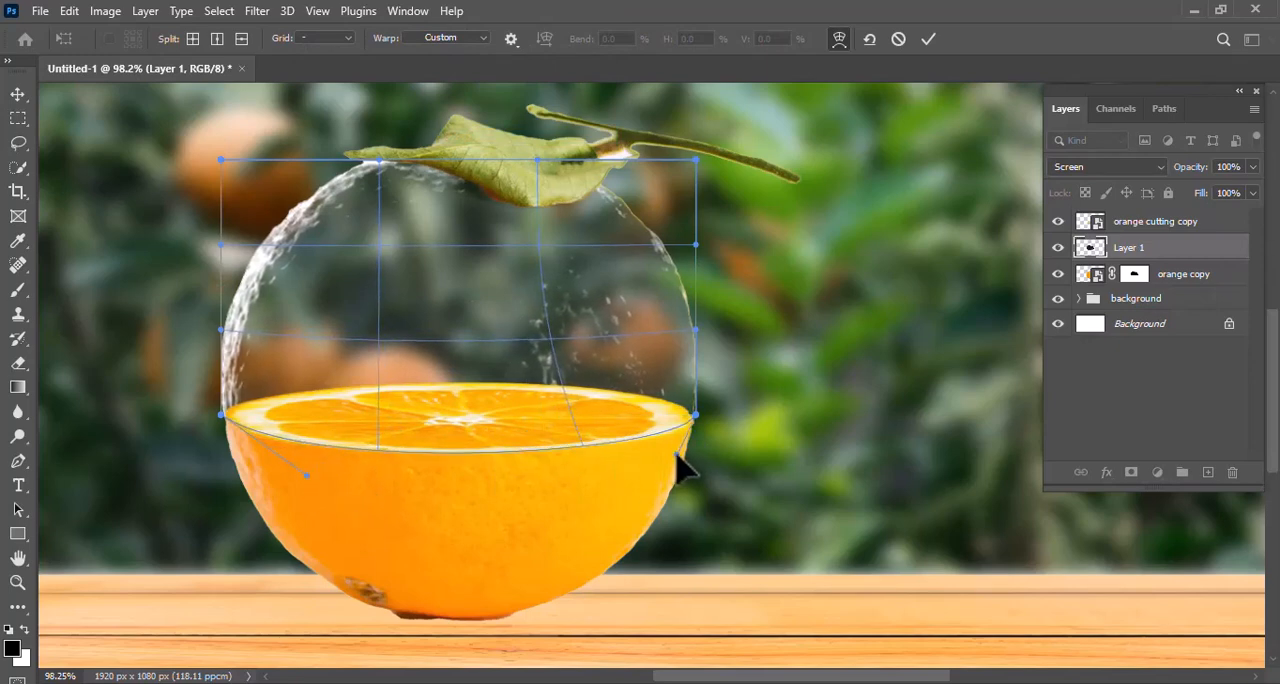
key("Return")
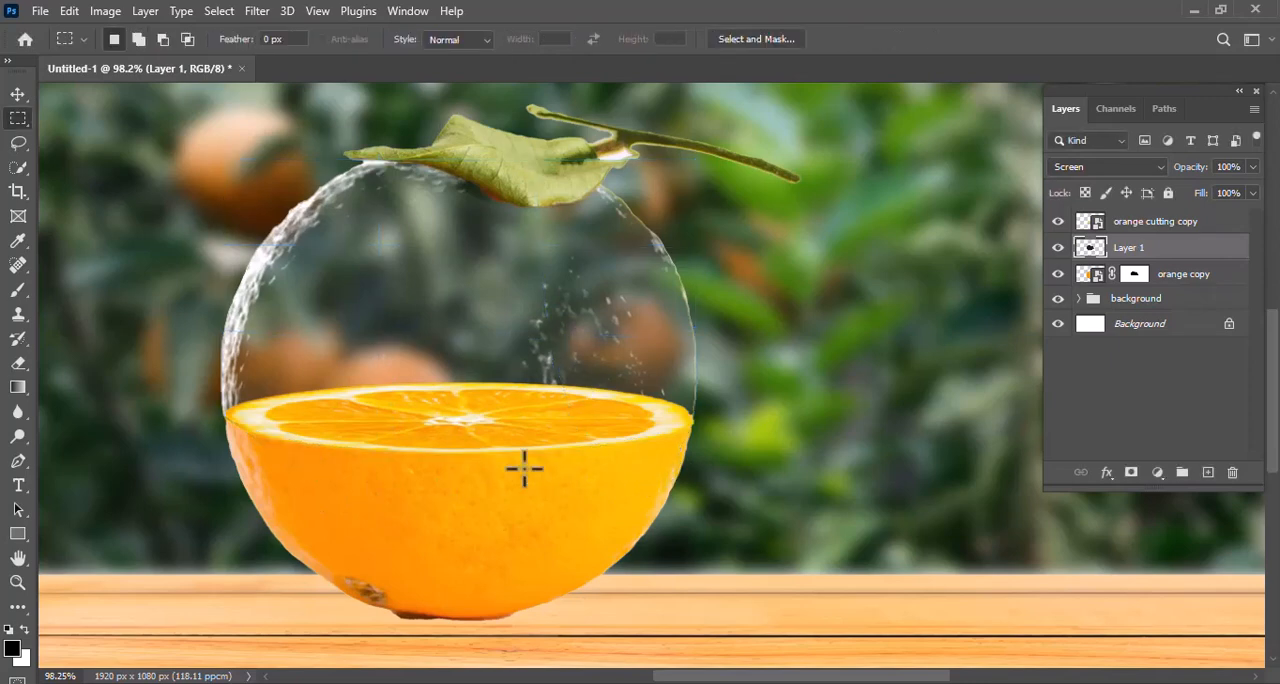
Place the "tree 2" image from the photo manipulation folder as an embedded image above the "orange cutting copy" layer
left_click(1170, 222)
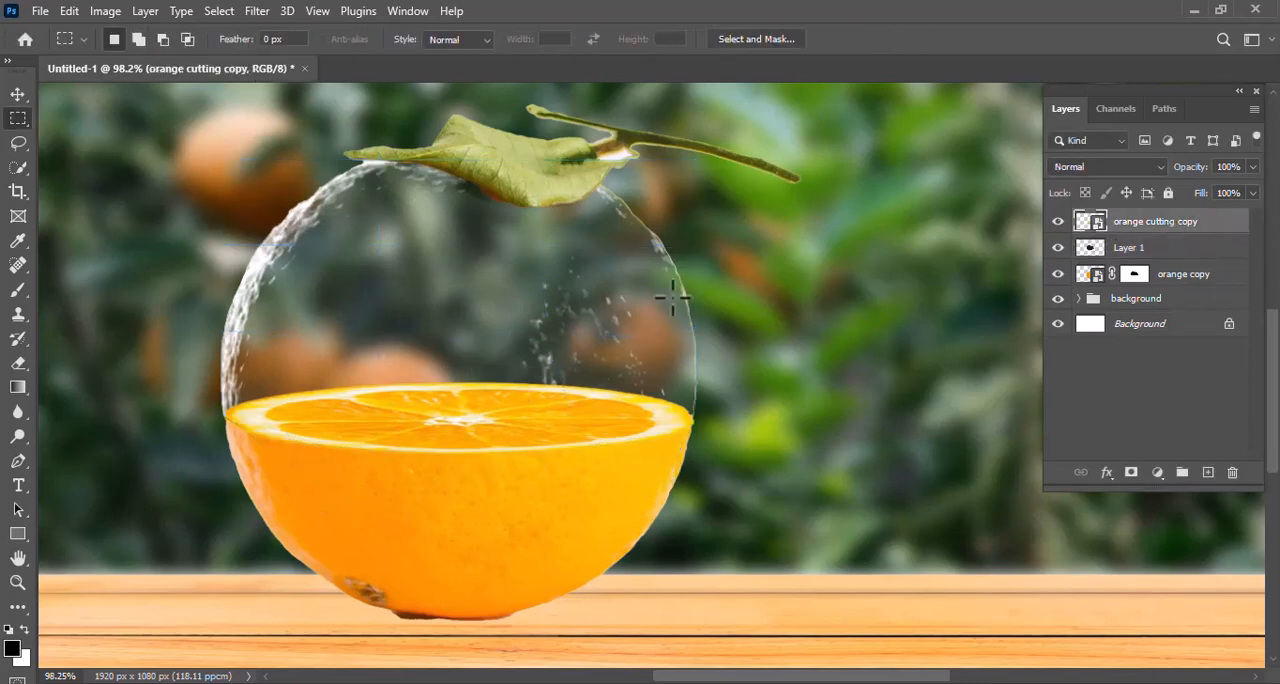
scroll(425, 272, "down", 3)
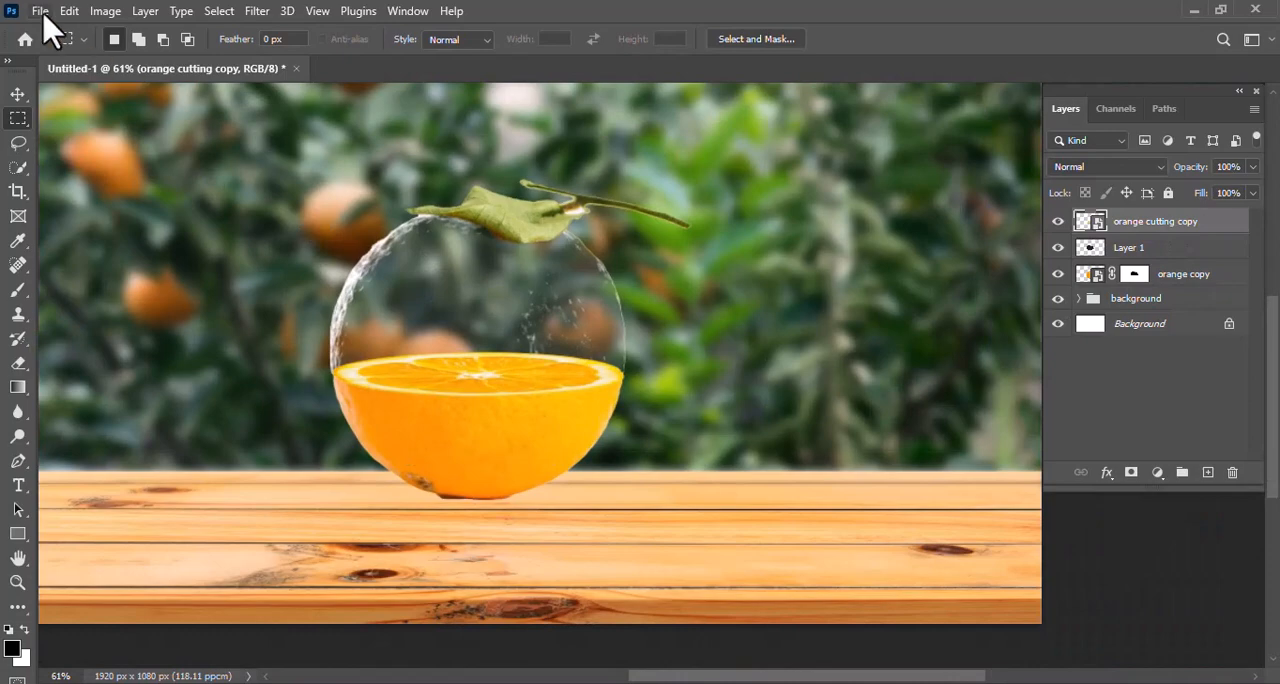
left_click(40, 12)
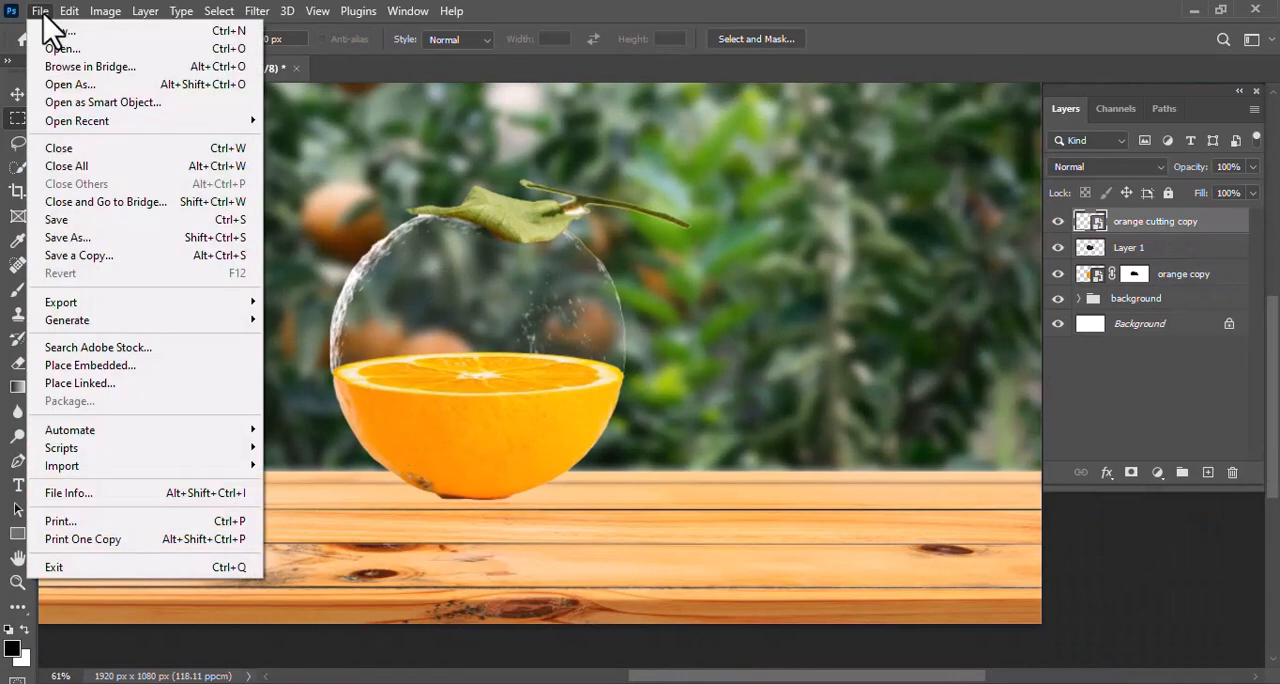
left_click(134, 368)
left_click(219, 290)
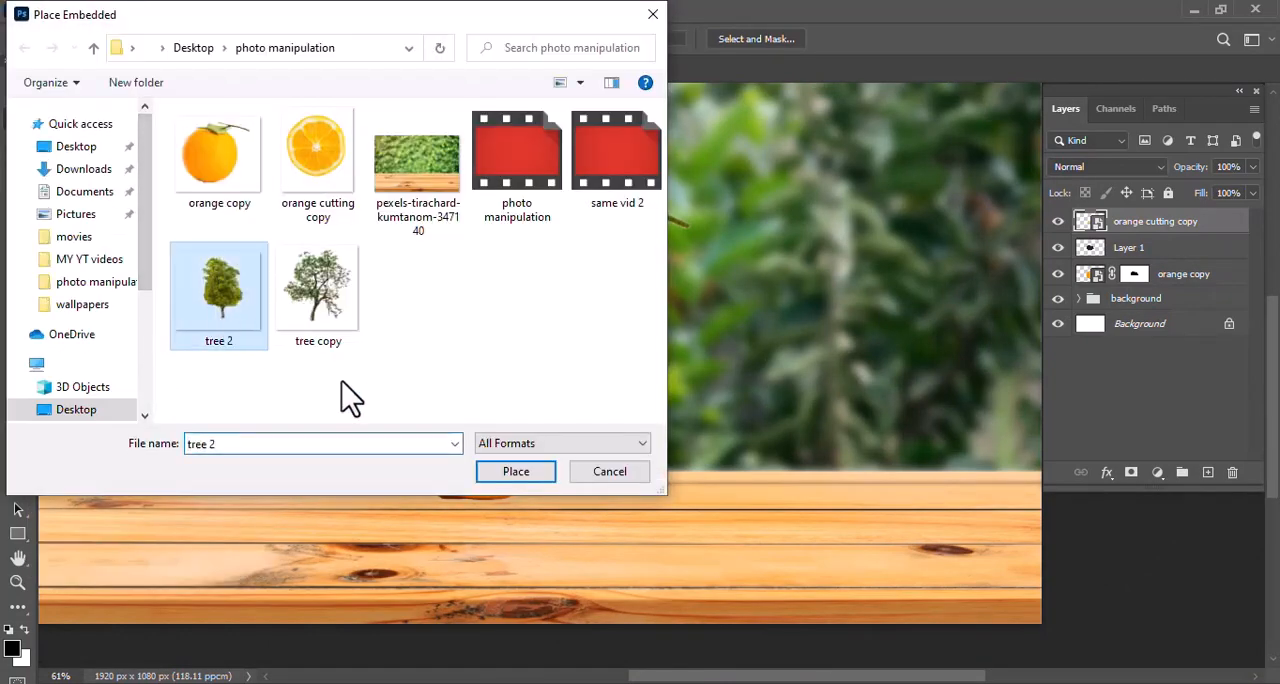
left_click(520, 473)
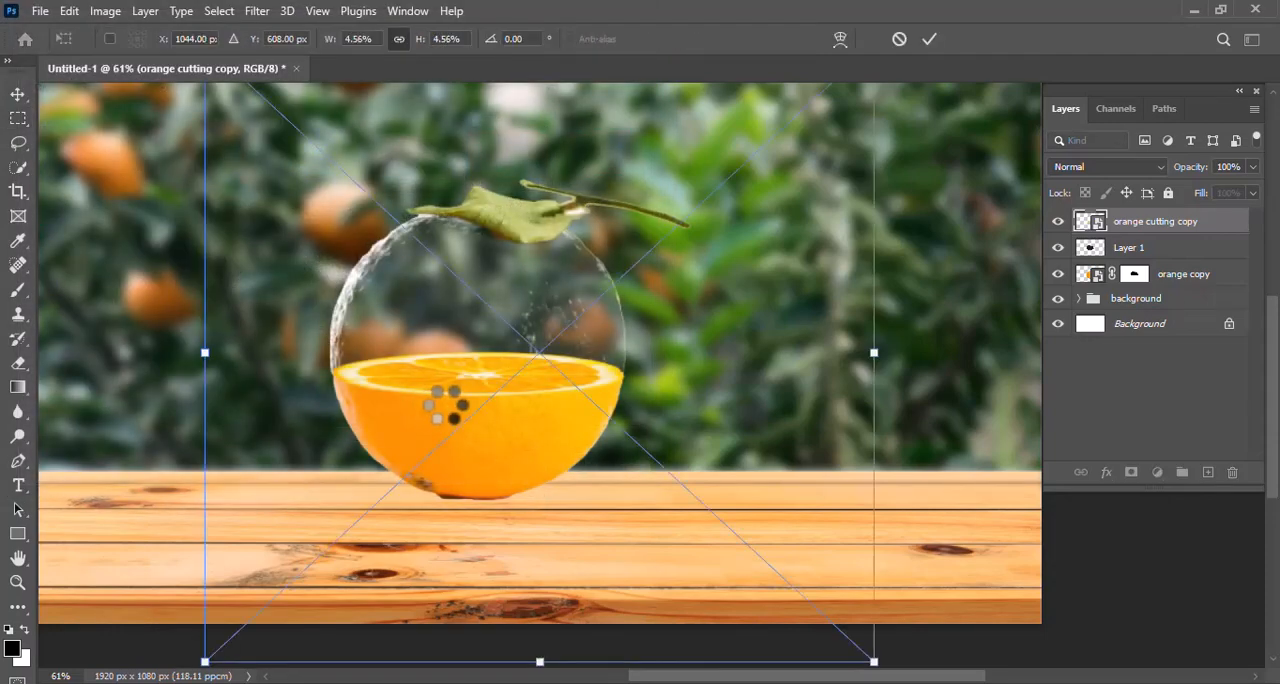
Scale the placed tree down to about 1.42% and stand it on the orange slice inside the glass dome
scroll(502, 288, "up", 1)
left_click_drag(206, 89, 477, 340)
left_click_drag(666, 445, 467, 273)
left_click_drag(676, 160, 486, 343)
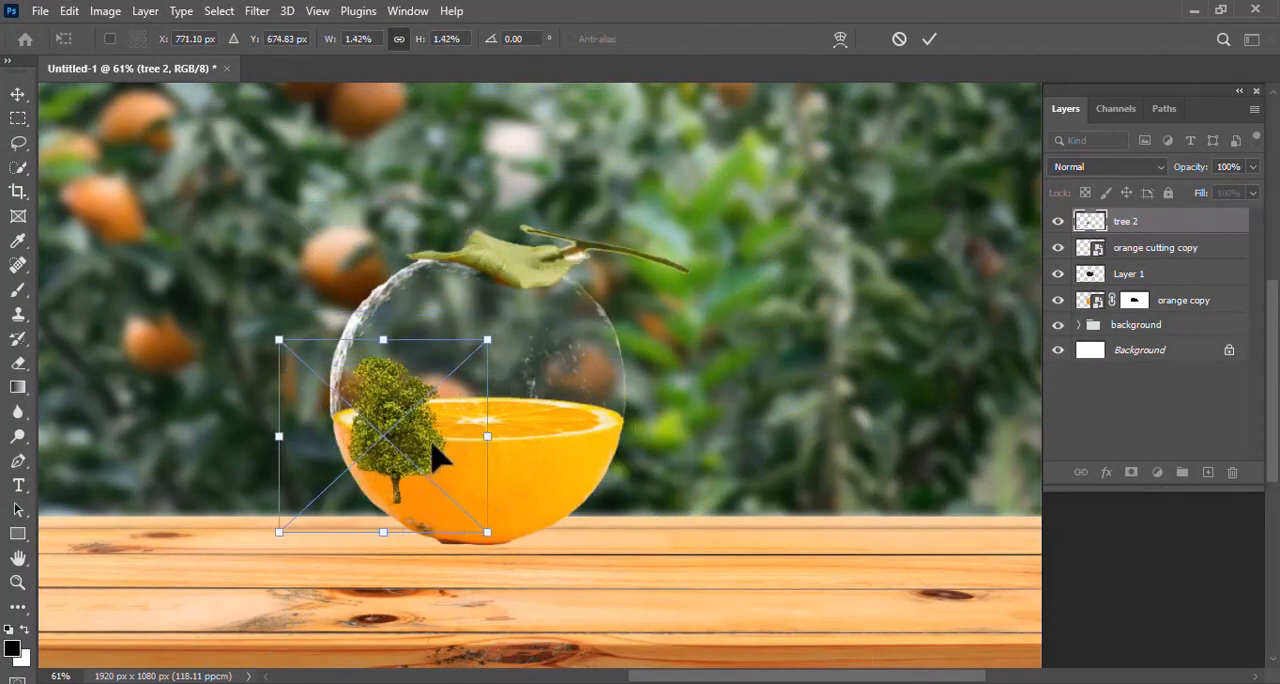
left_click_drag(435, 466, 518, 392)
Reduce the tree to about 1.32% and position it near X 914 px, Y 535 px, with its trunk at the slice's centre
scroll(506, 400, "up", 5)
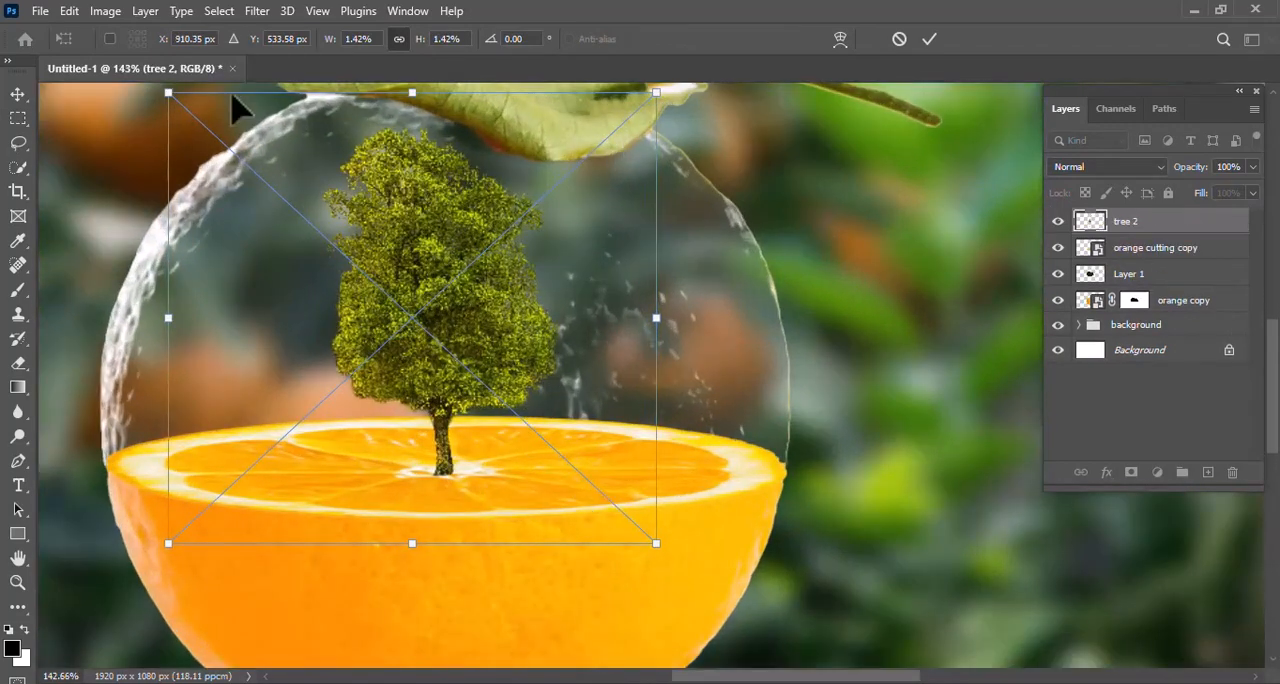
left_click_drag(170, 95, 197, 136)
left_click_drag(486, 348, 482, 342)
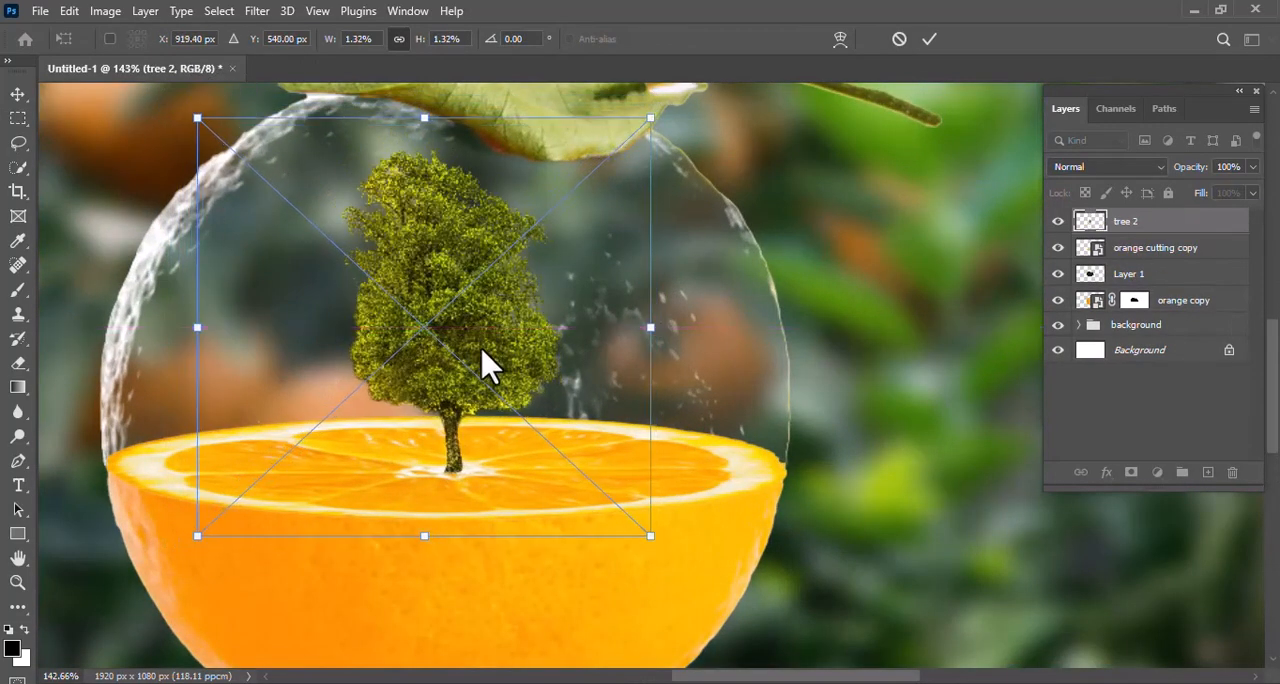
key("Down")
key("Down")
key("Left")
key("Left")
key("Left")
key("Left")
key("Up")
key("Up")
key("Up")
key("Up")
key("Up")
key("Up")
key("Up")
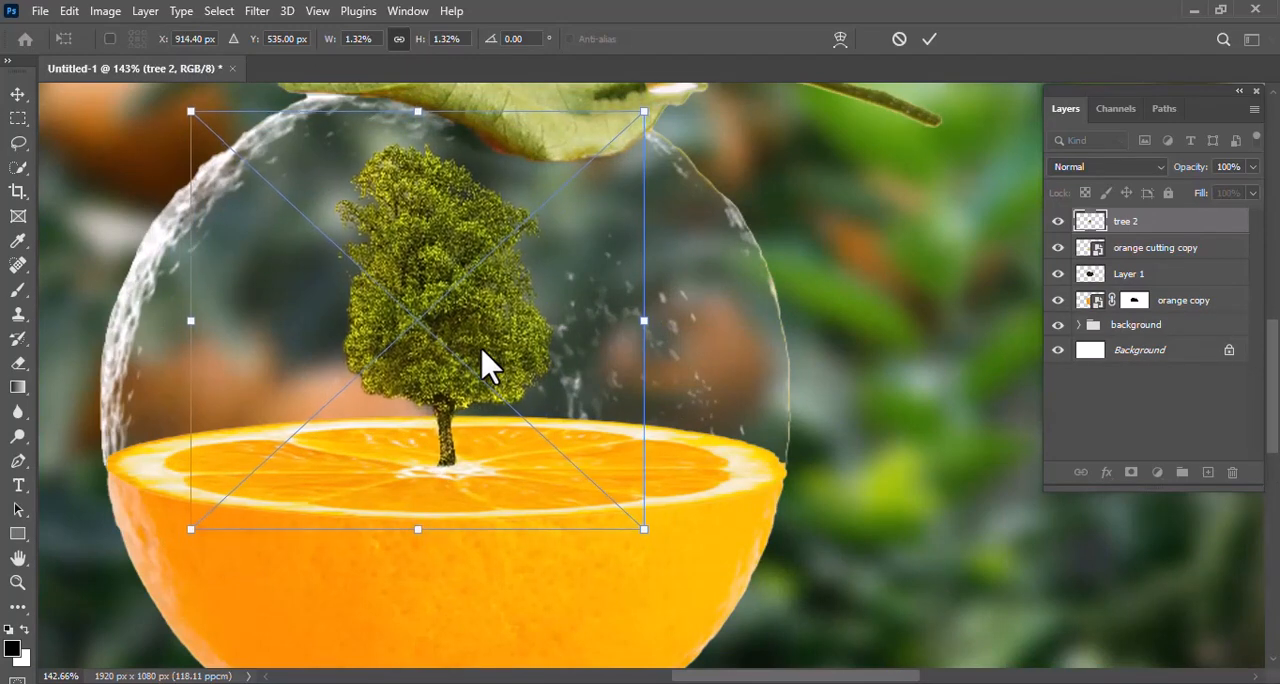
key("Return")
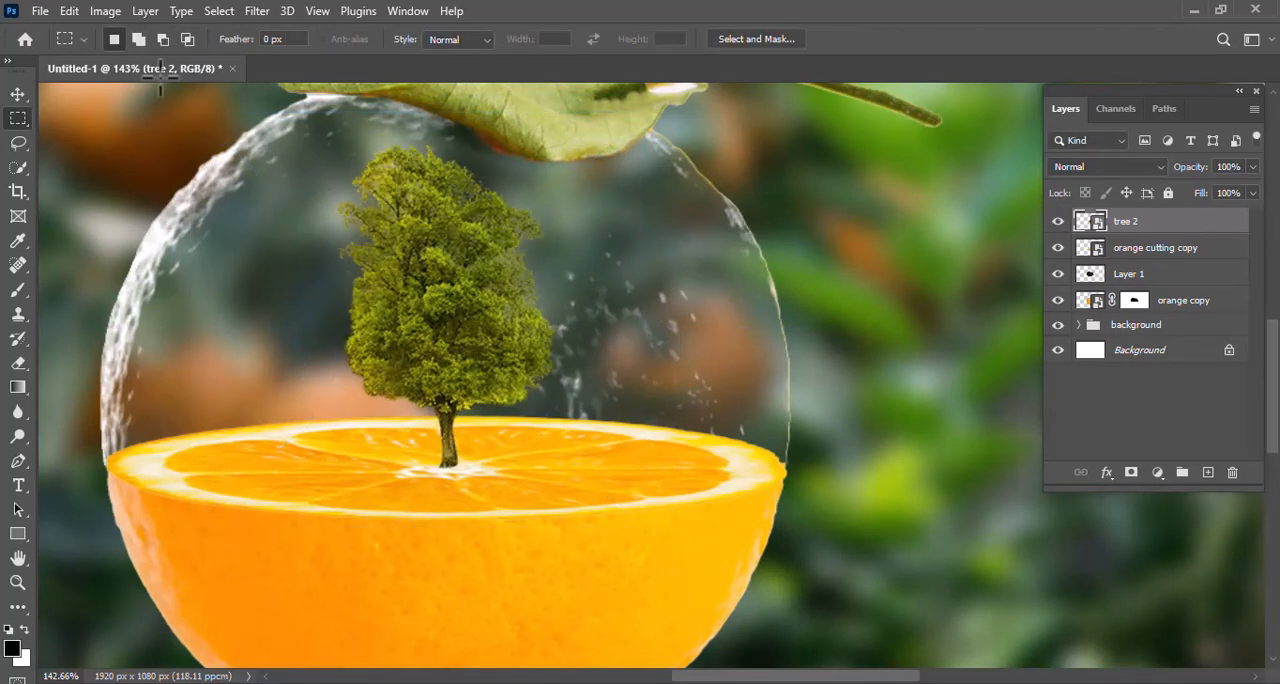
Apply Color Balance to the tree's midtones with color levels -63, +46 and -18 to make it greener
left_click(106, 12)
mouse_move(135, 60)
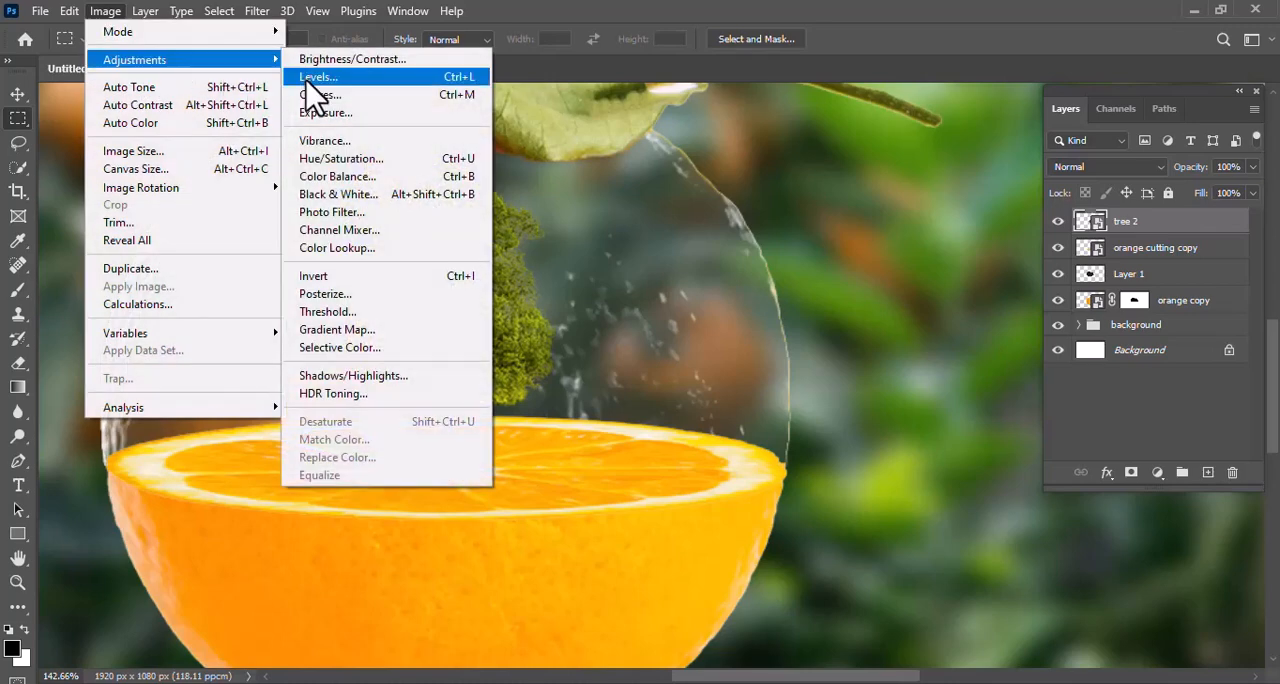
left_click(340, 176)
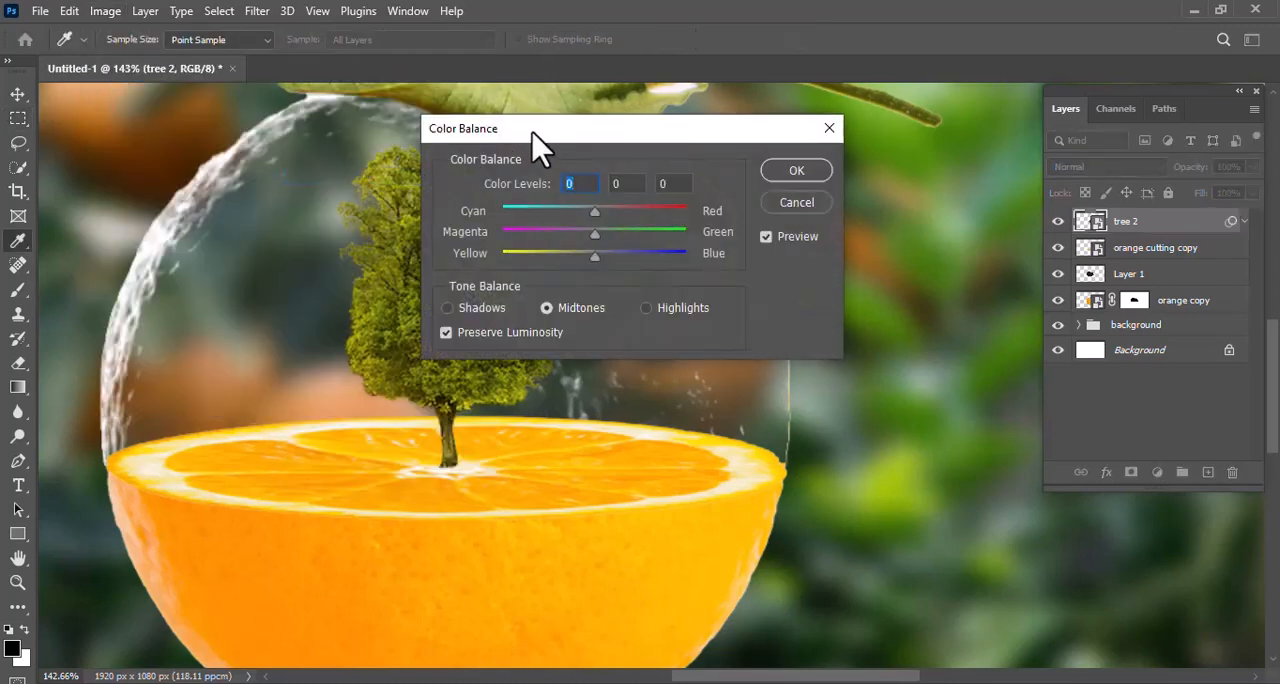
left_click_drag(530, 128, 755, 125)
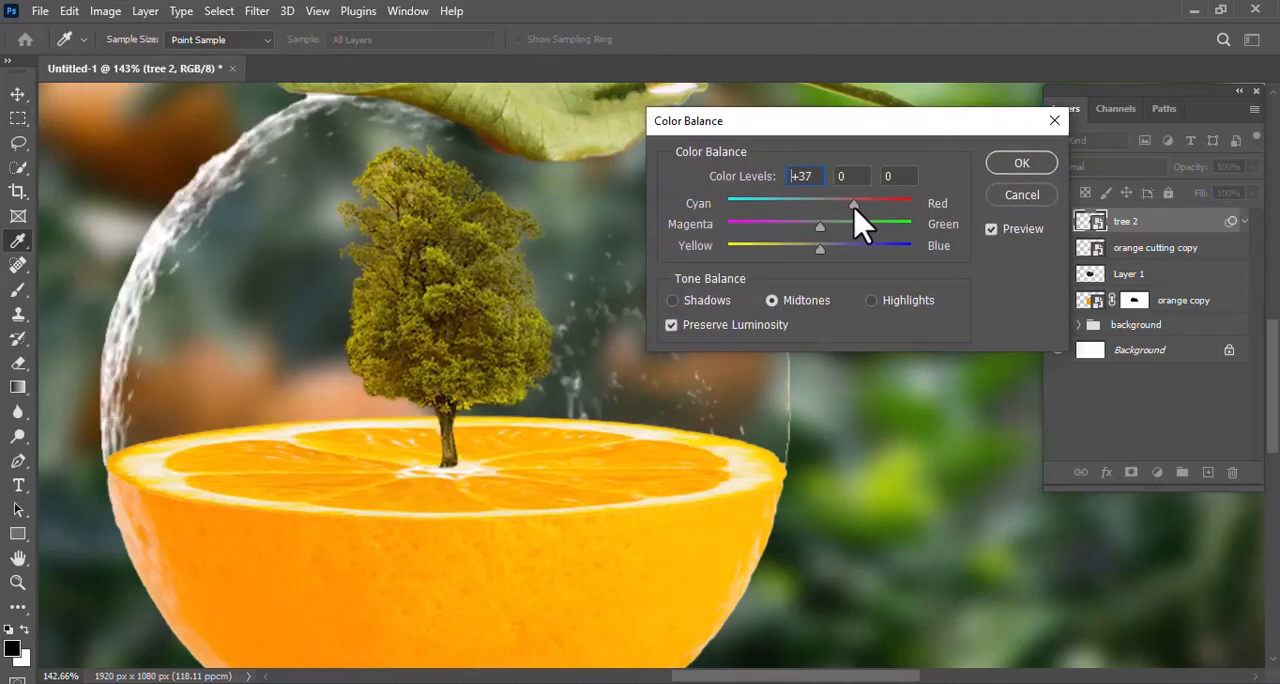
left_click_drag(820, 228, 862, 238)
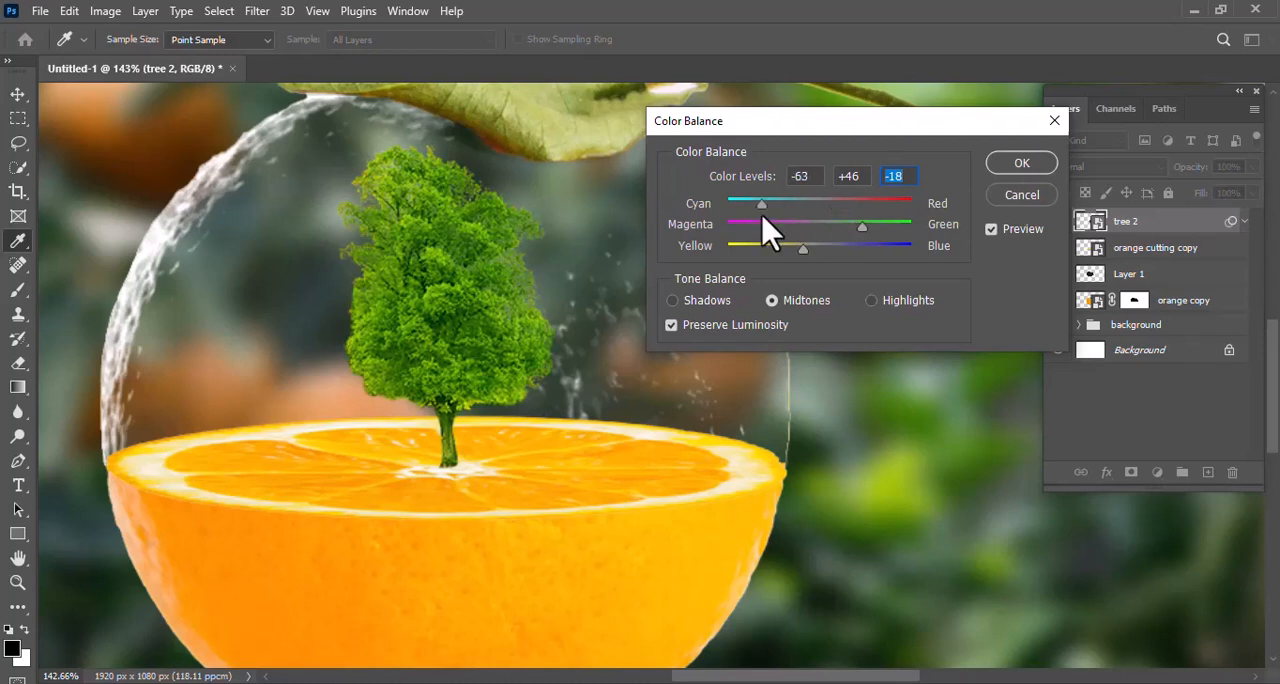
left_click(1020, 168)
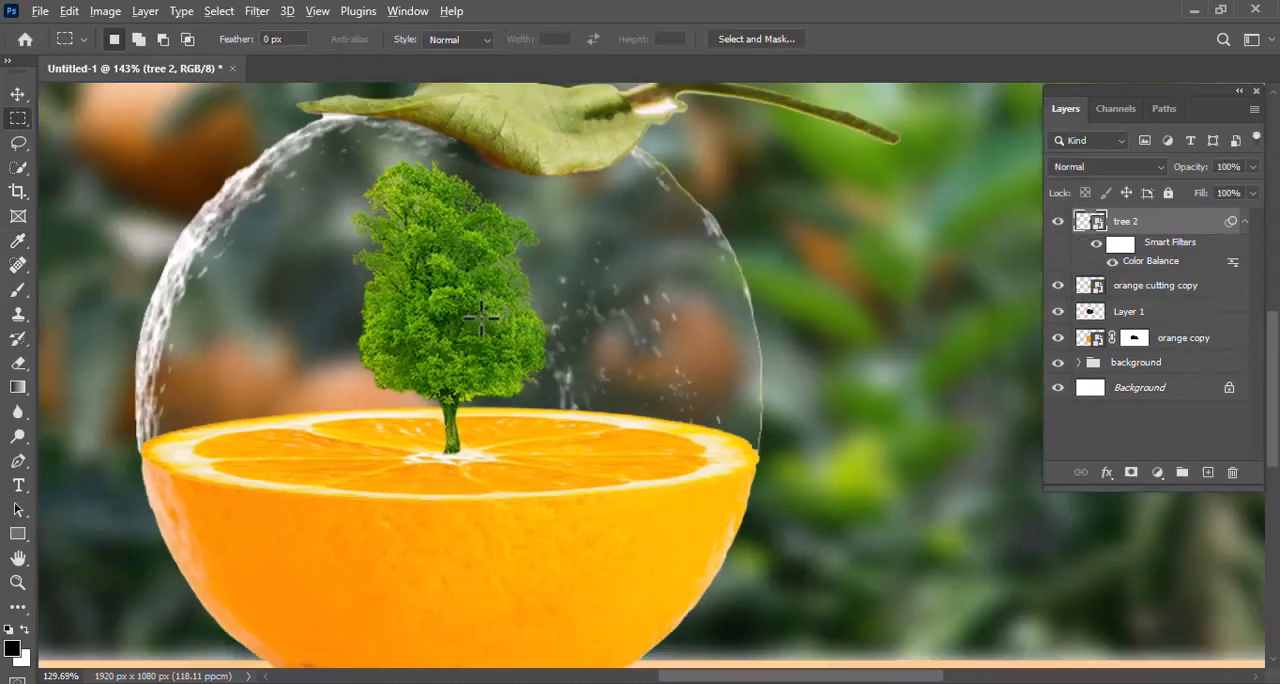
Add a new layer above the background group and paint one soft black dab with a 520 px brush
scroll(410, 328, "down", 1)
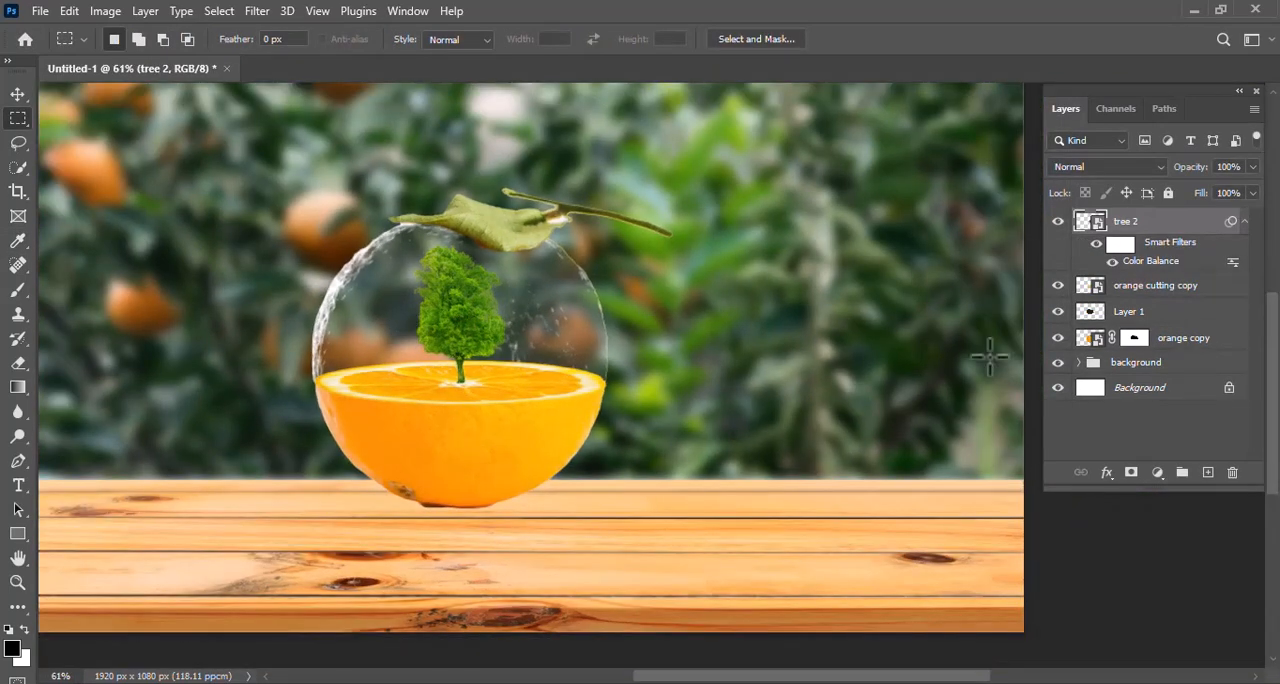
left_click(1162, 366)
key("b")
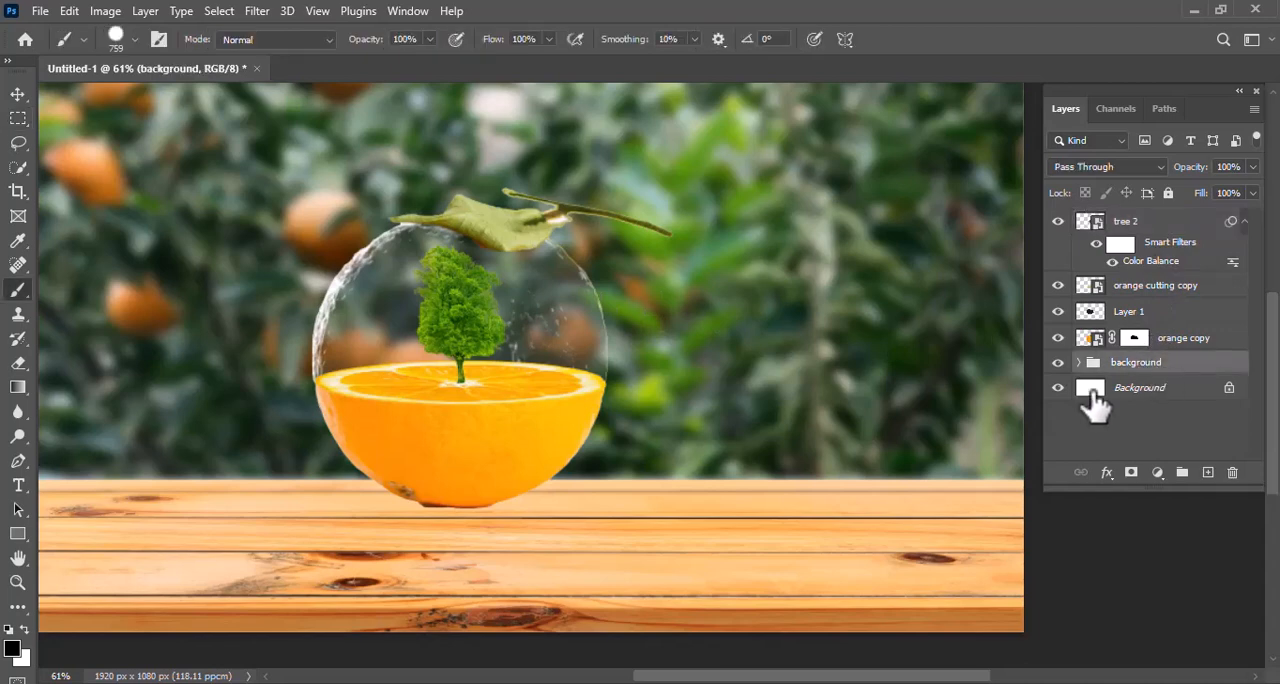
left_click(1208, 473)
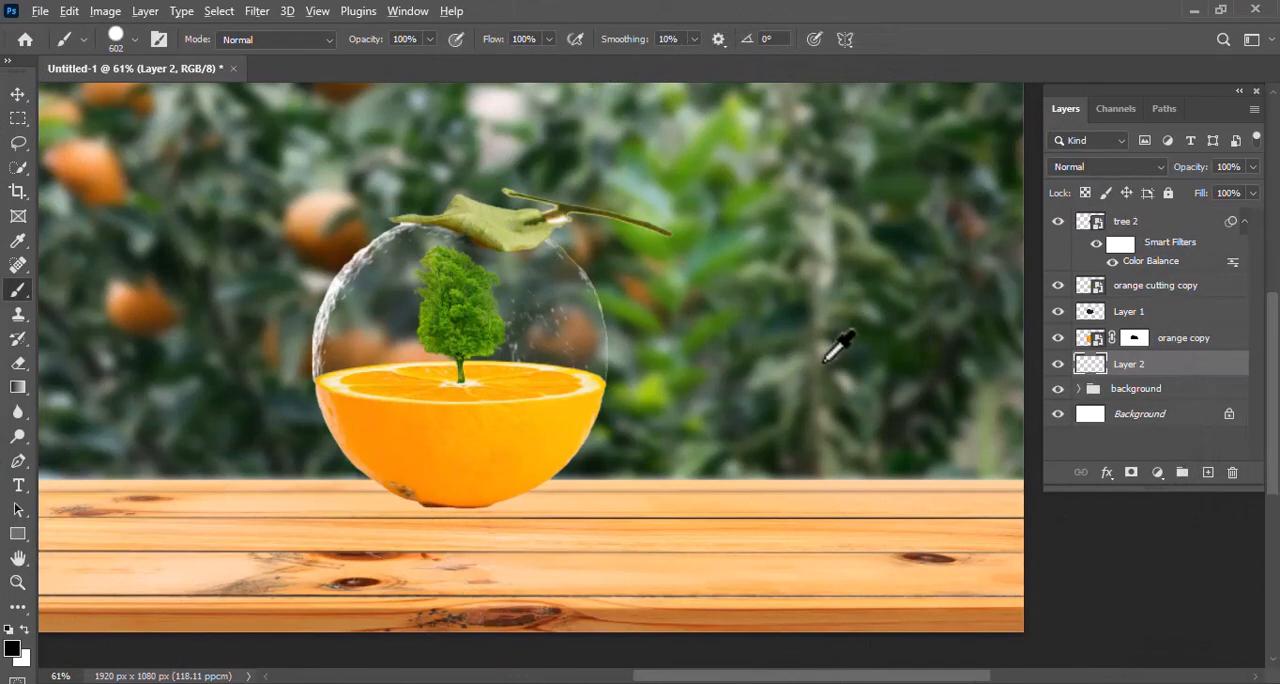
mouse_move(830, 348)
left_mouse_down()
mouse_move(829, 451)
mouse_move(857, 3)
left_mouse_up()
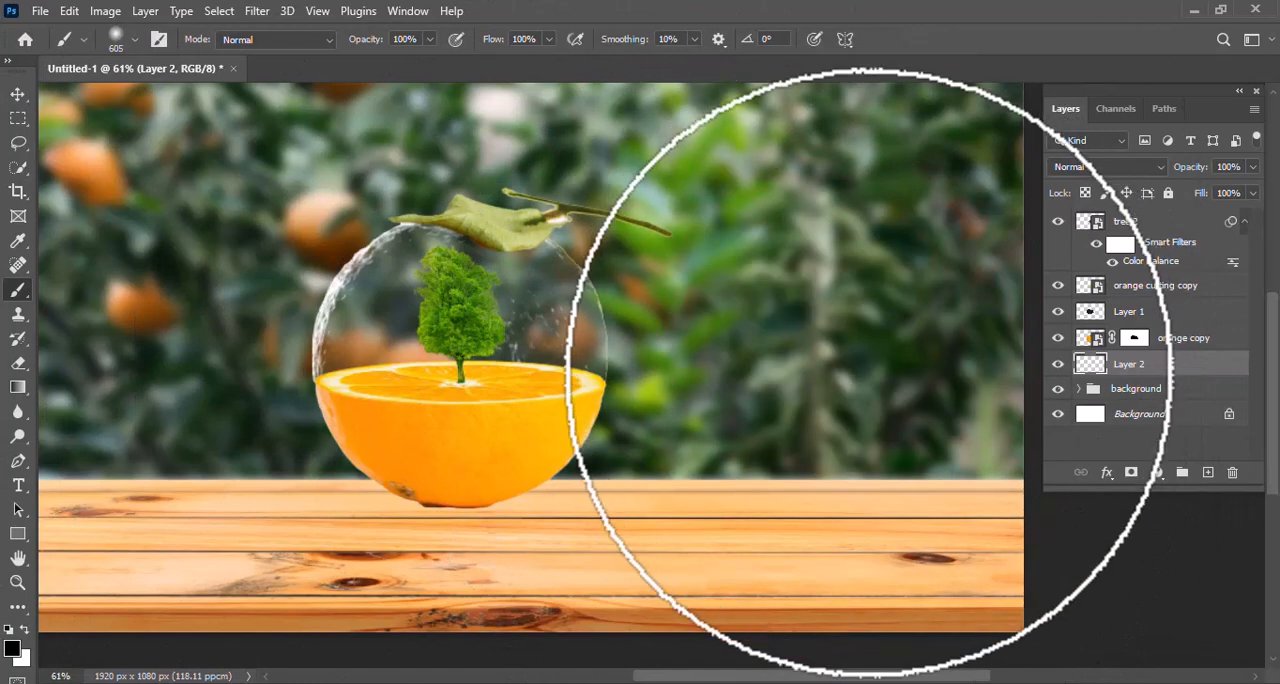
left_click_drag(881, 373, 856, 377)
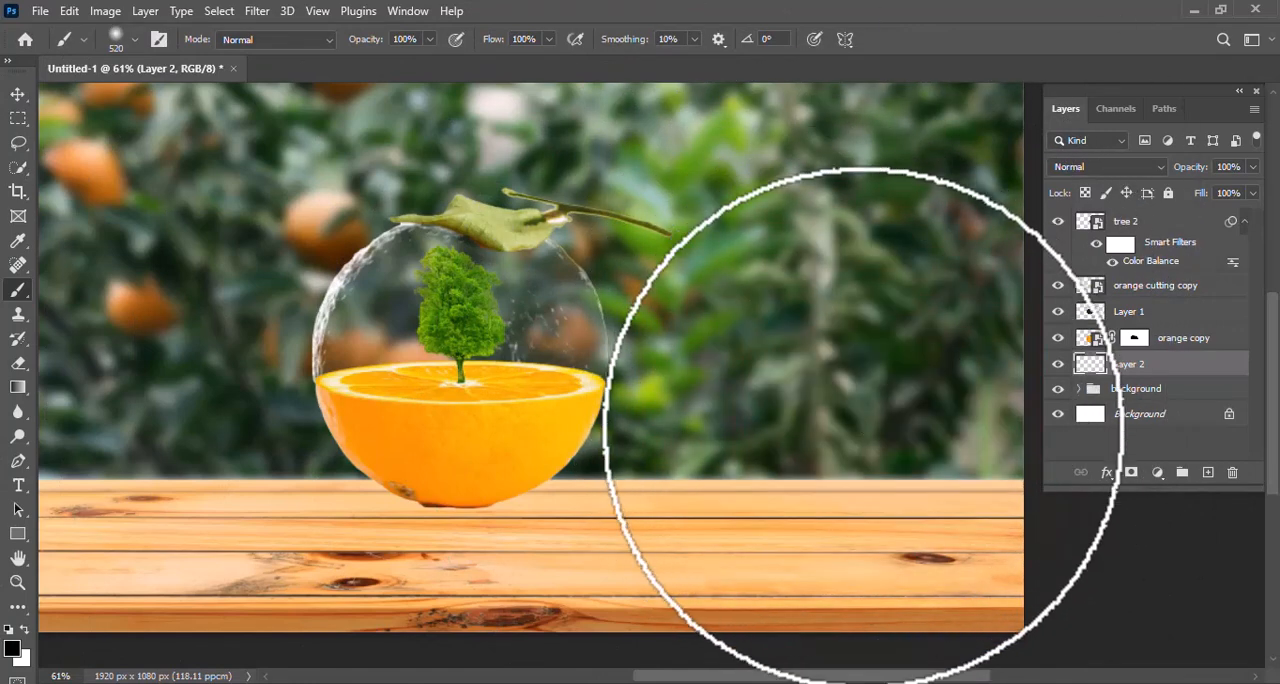
left_click(856, 430)
Flatten the black dab to about 23.53% height and move it beneath the orange as a contact shadow
key("ctrl+t")
left_click_drag(827, 198, 824, 540)
left_click_drag(865, 597, 480, 523)
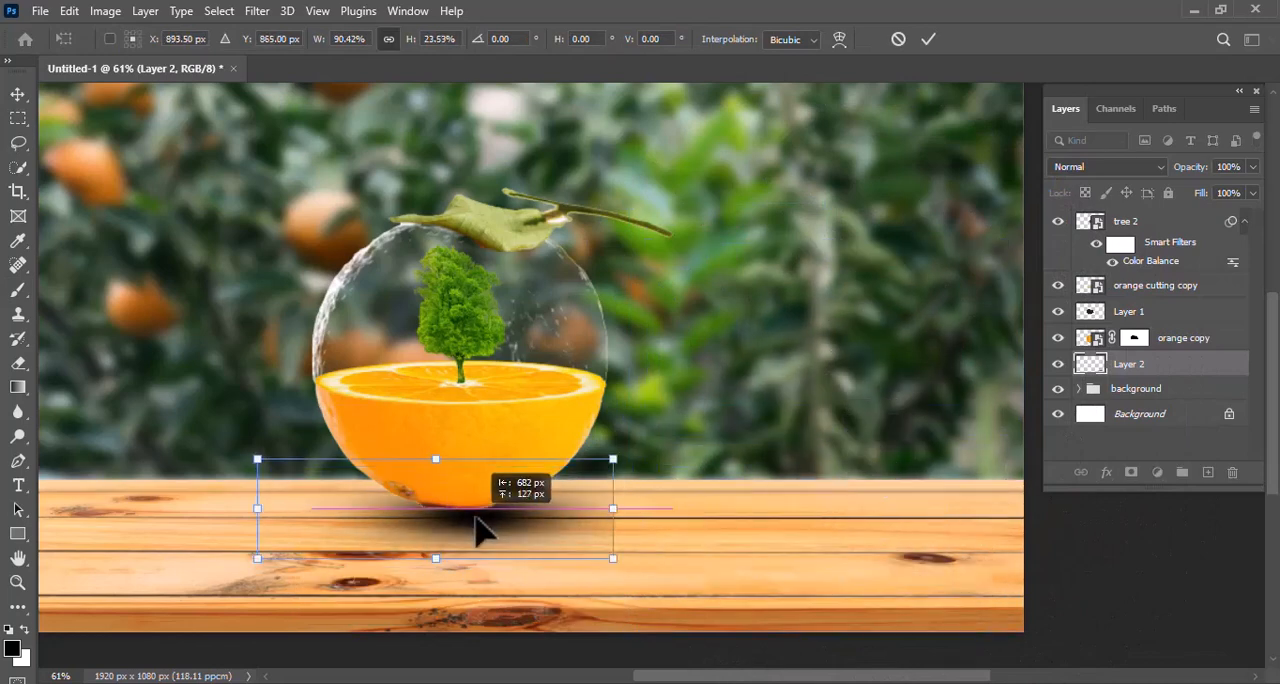
Widen the shadow to about 104.64% and centre it near X 878.5 px, Y 863 px under the orange
left_click_drag(612, 511, 651, 515)
left_click_drag(257, 508, 213, 508)
left_click_drag(658, 521, 634, 516)
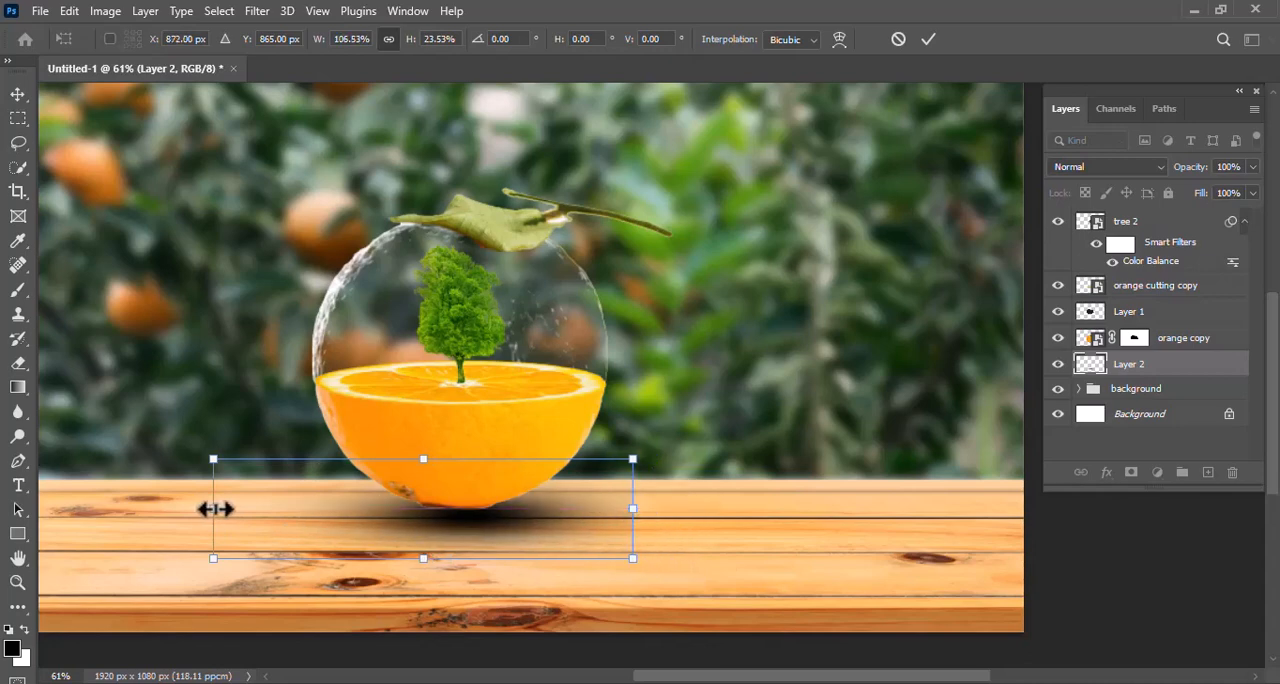
left_click_drag(211, 508, 219, 508)
key("Up")
key("Up")
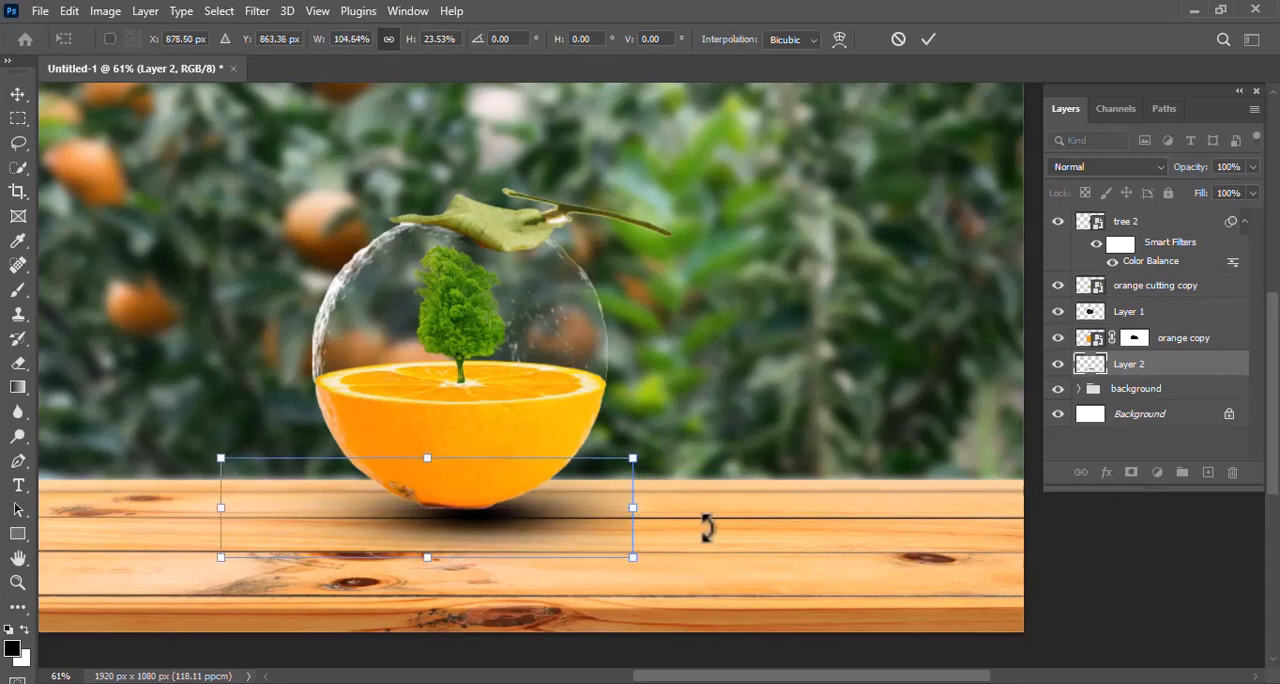
key("Return")
Reduce the soft brush's size to 198 px
key("bracketleft")
key("bracketleft")
key("bracketleft")
key("bracketleft")
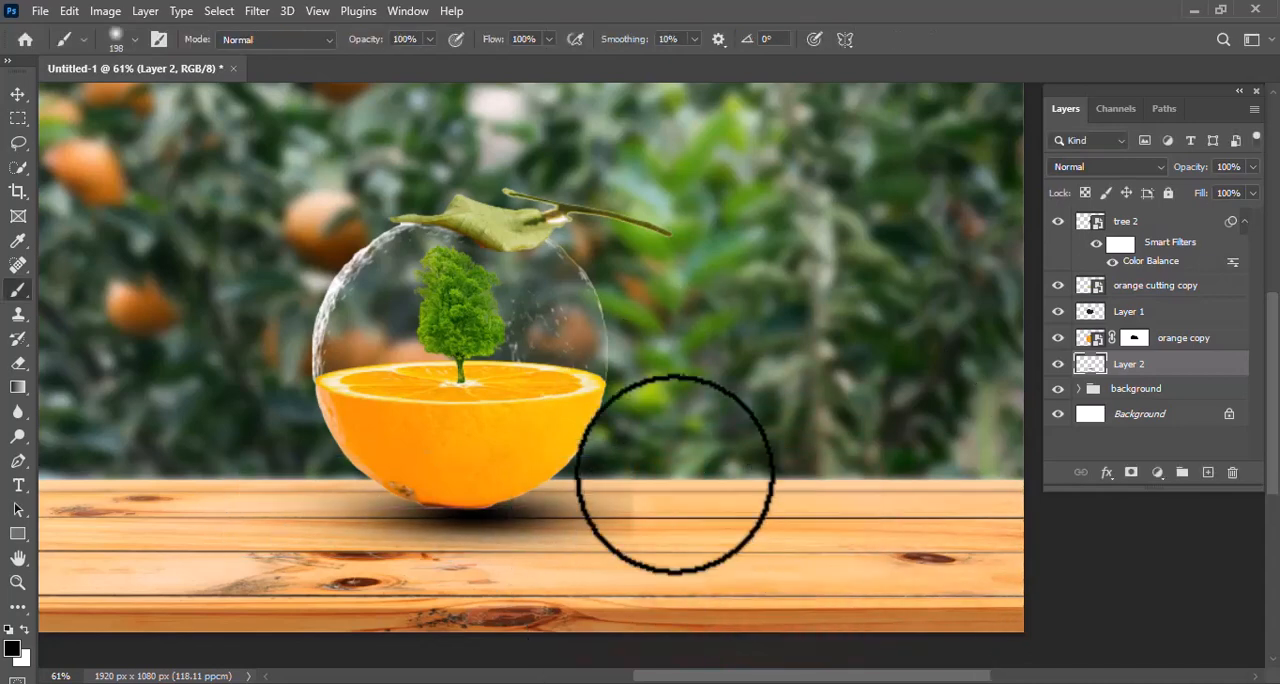
Add a new layer above the tree 2 layer and create a gradient fill there with the Radial style
left_click(1157, 230)
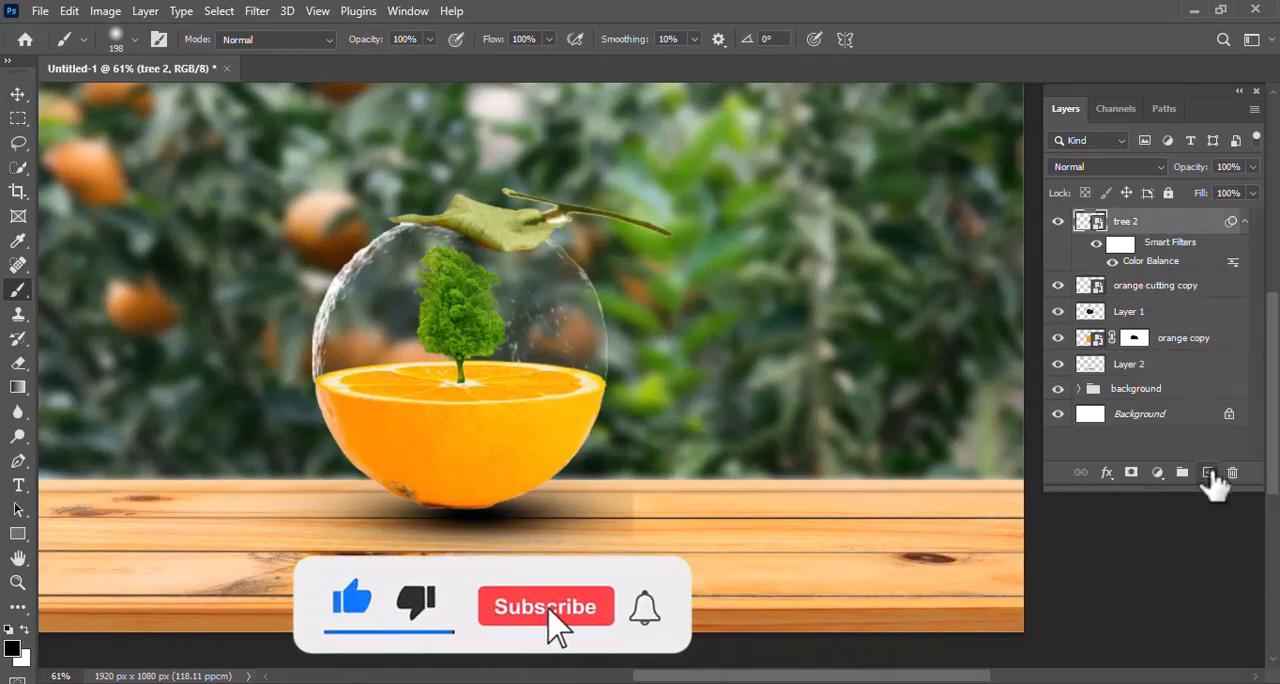
left_click(1207, 472)
scroll(690, 352, "down", 1)
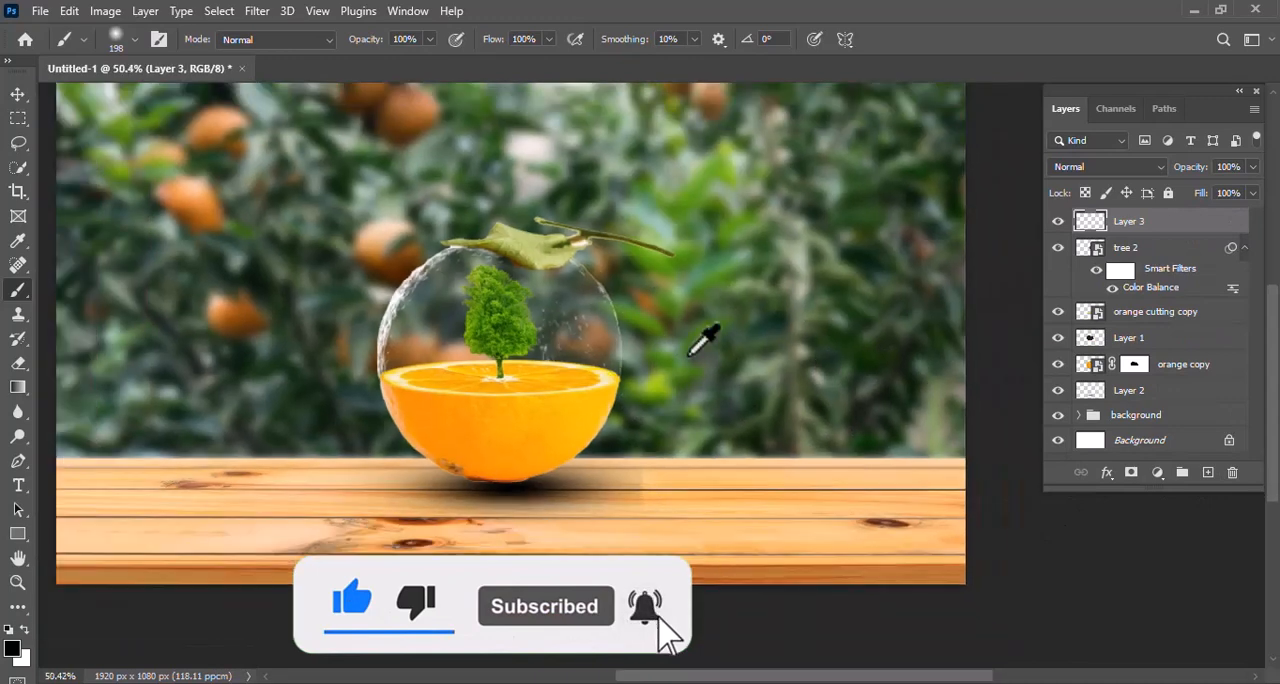
left_click(1157, 474)
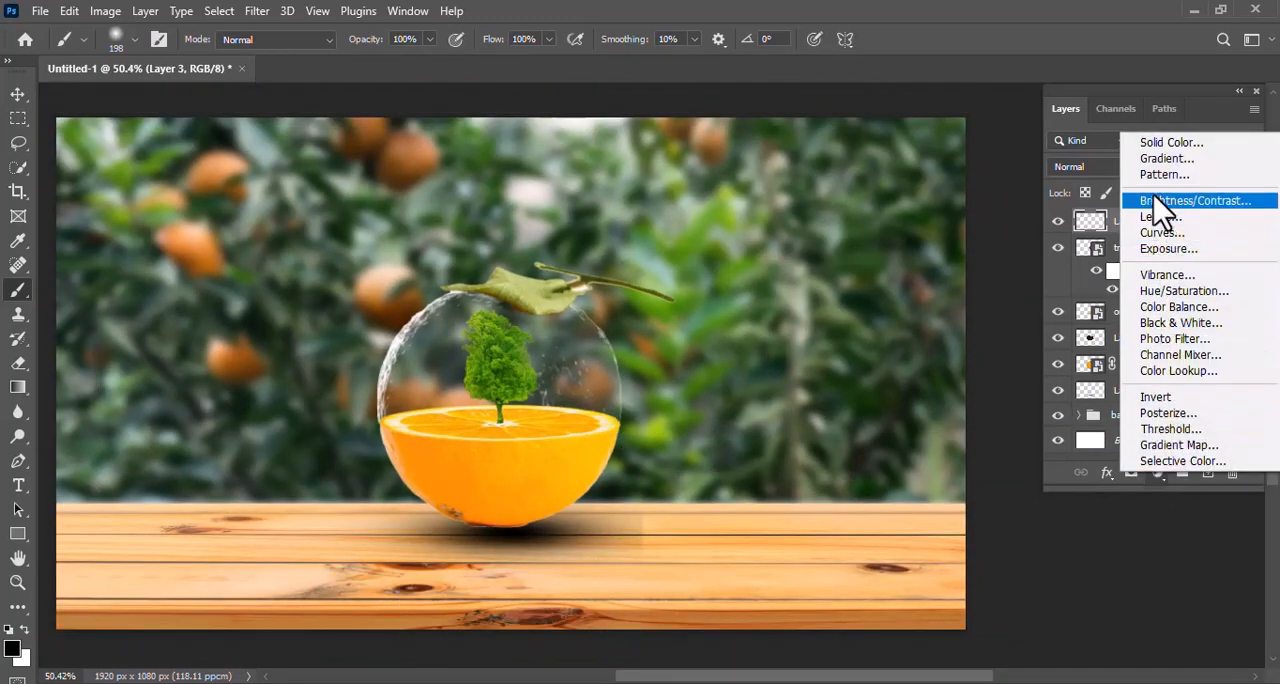
left_click(1160, 159)
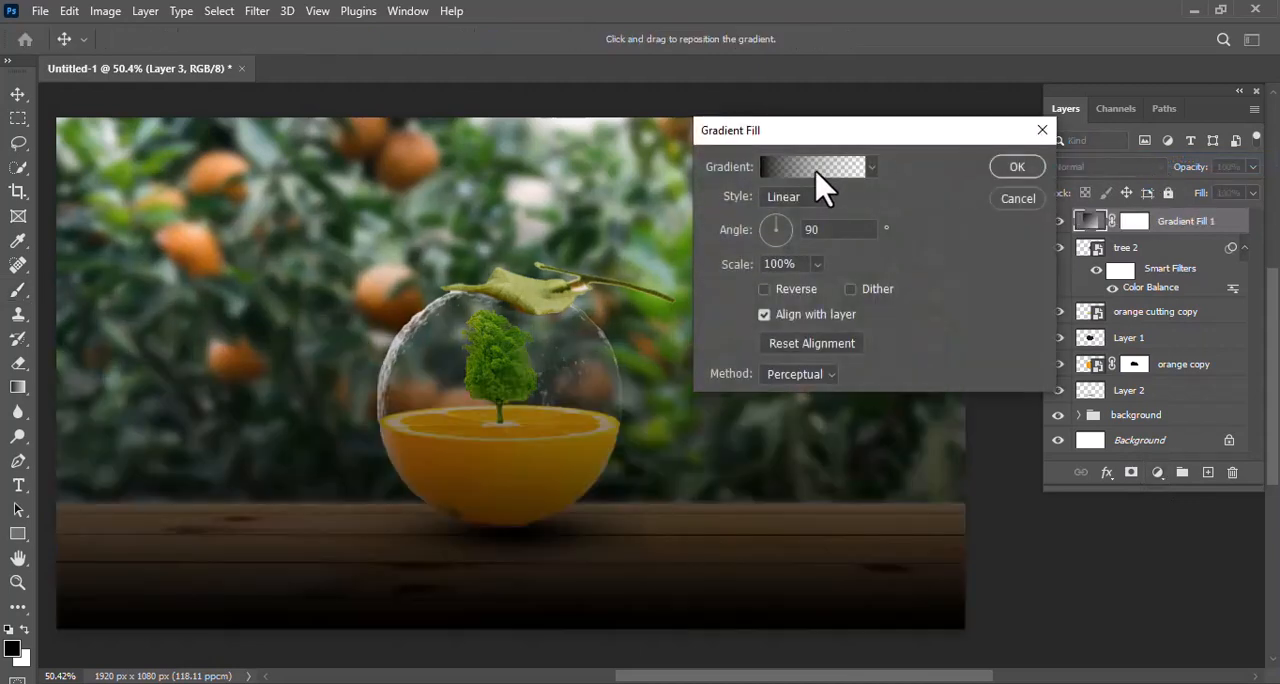
left_click(800, 196)
left_click(806, 228)
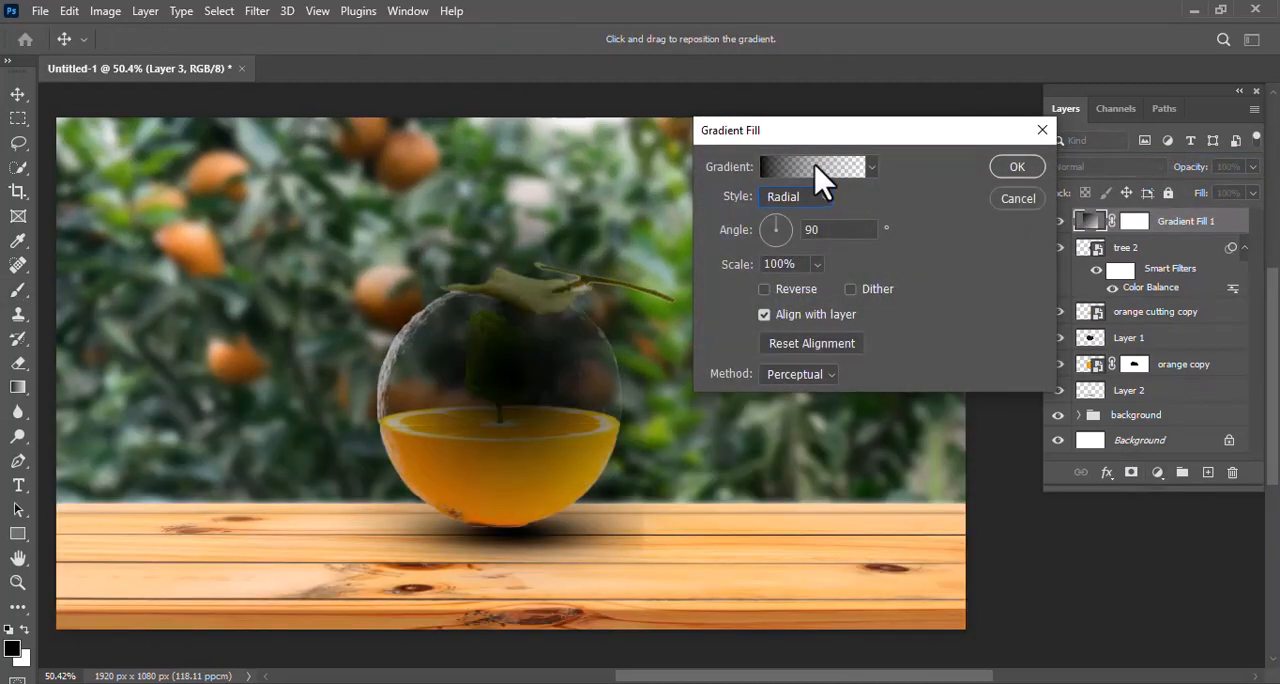
Change the gradient's starting colour stop to white
left_click(812, 167)
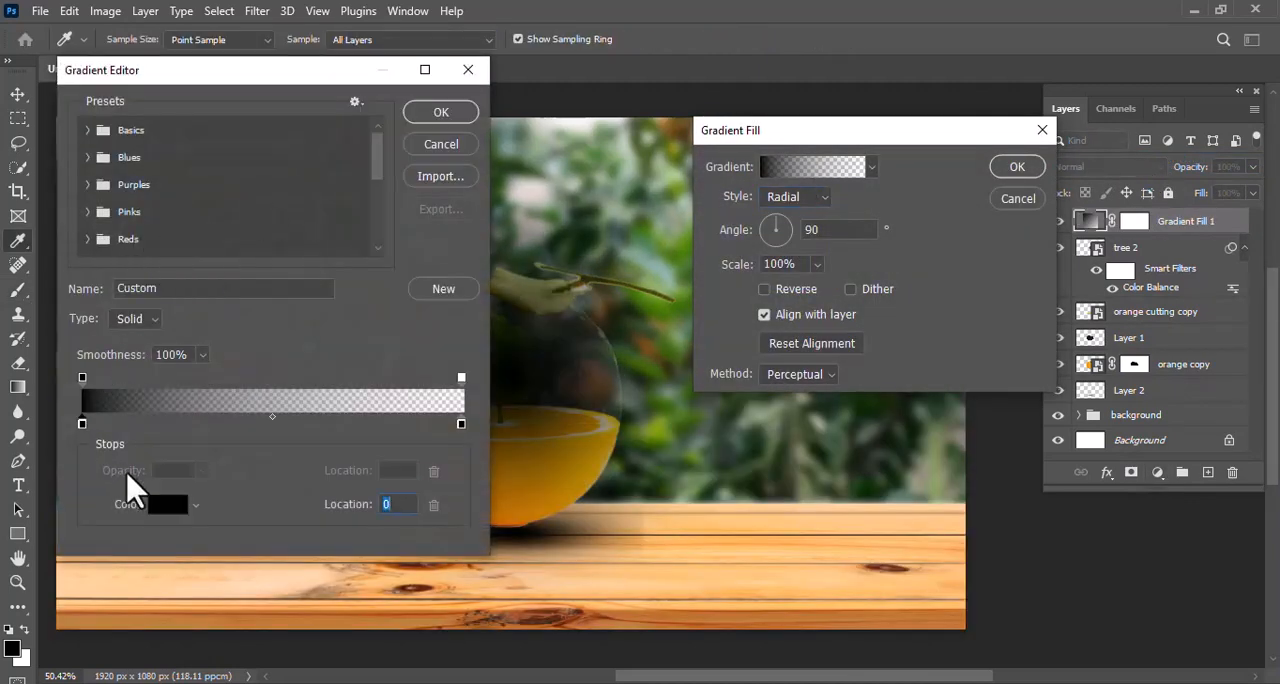
left_click(167, 504)
left_click_drag(180, 451, 106, 238)
left_click(528, 238)
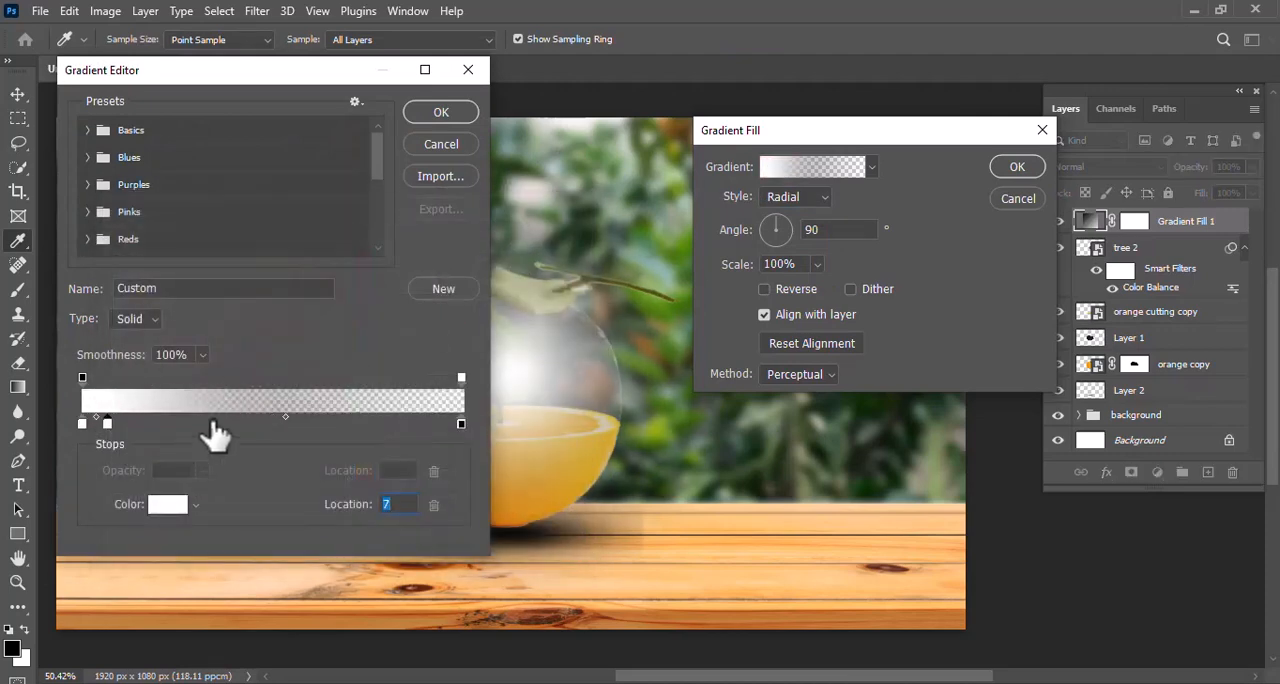
Add a colour stop at location 7 in the gradient and make it pale orange
left_click(167, 504)
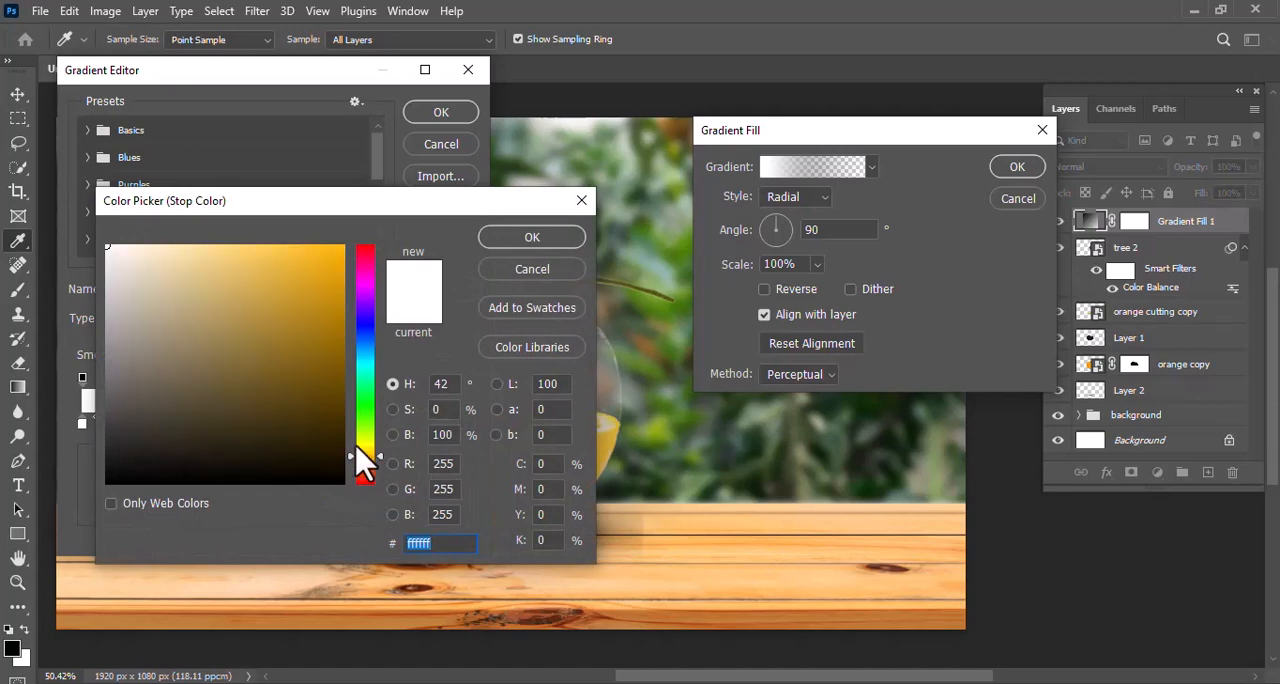
left_click_drag(186, 251, 175, 247)
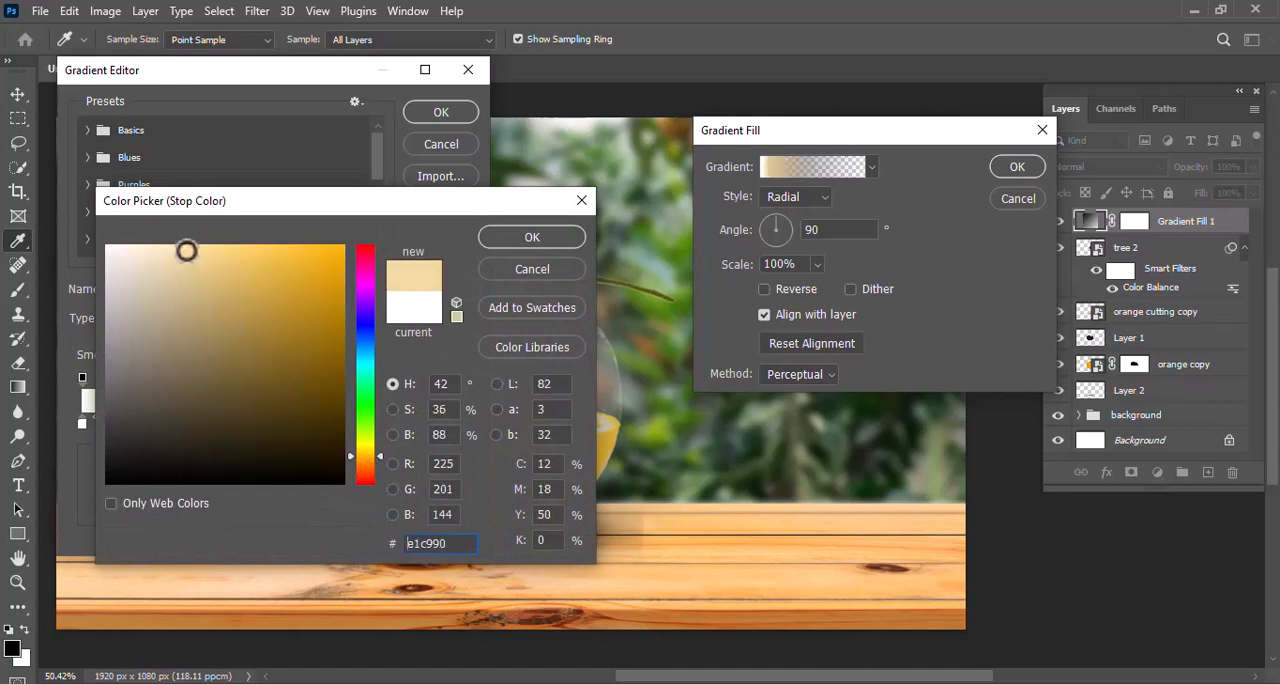
left_click(187, 249)
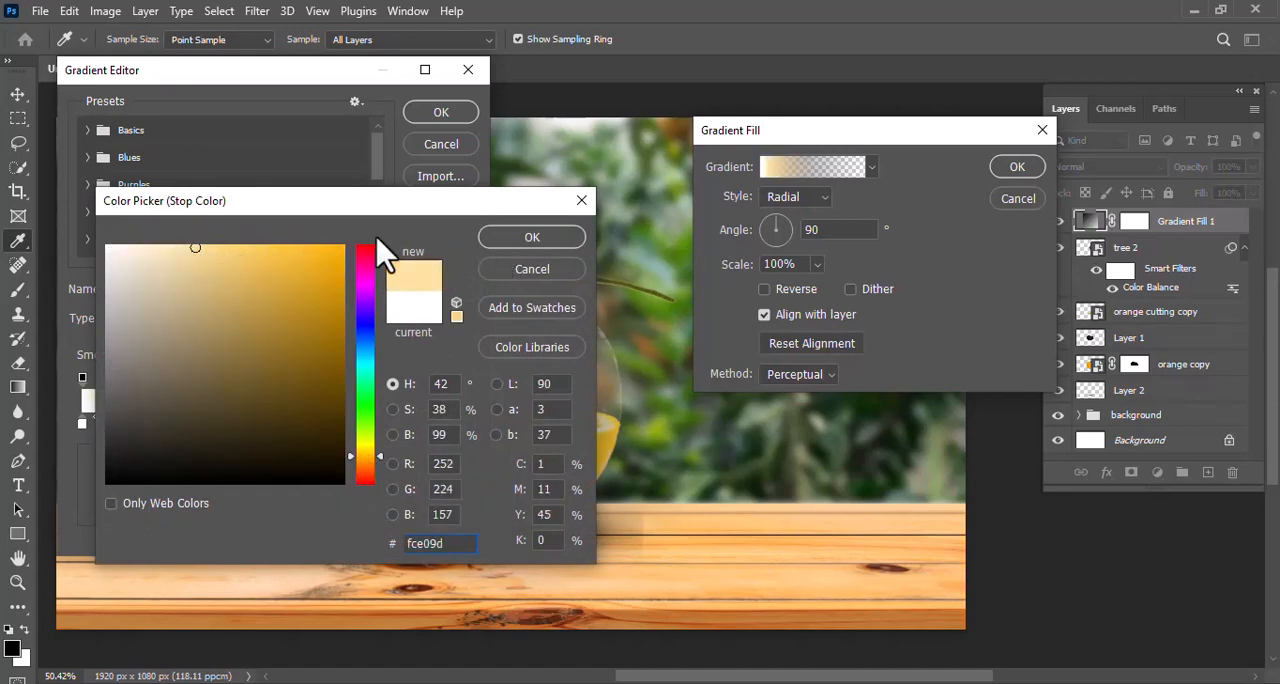
left_click(492, 244)
Change the gradient's end colour stop at location 100 to red and accept the edited gradient
left_click(461, 424)
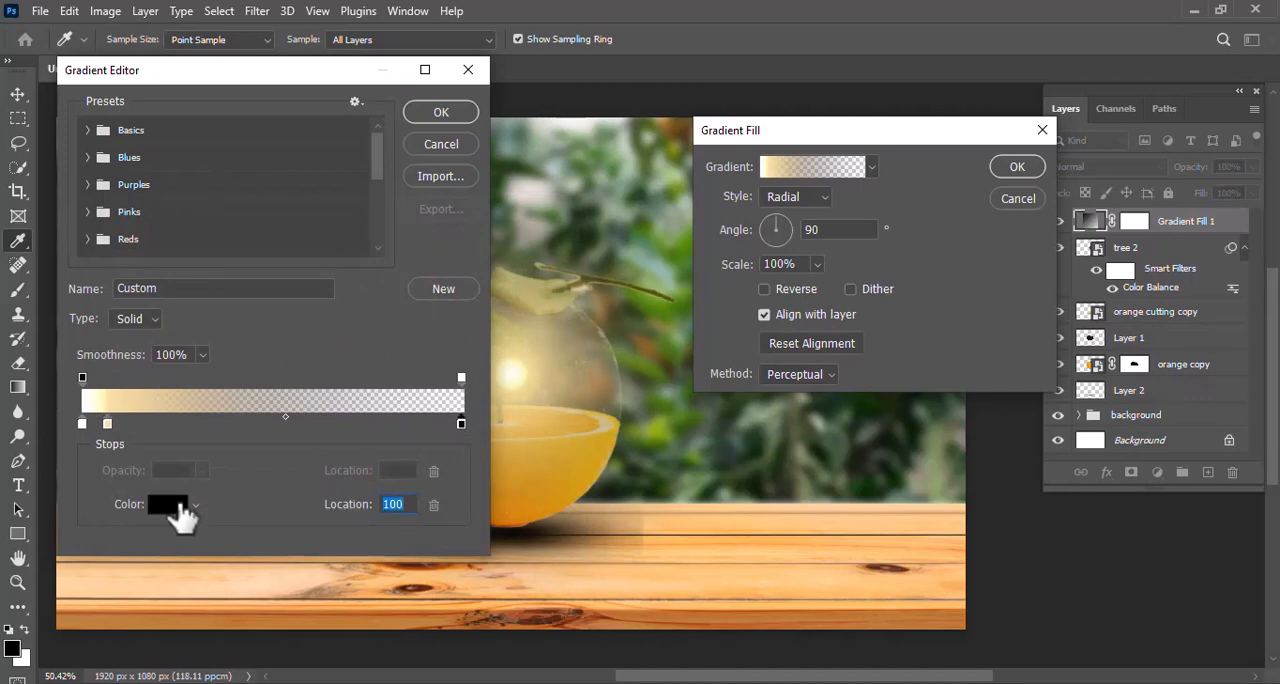
left_click(168, 504)
left_click(340, 234)
left_click(521, 240)
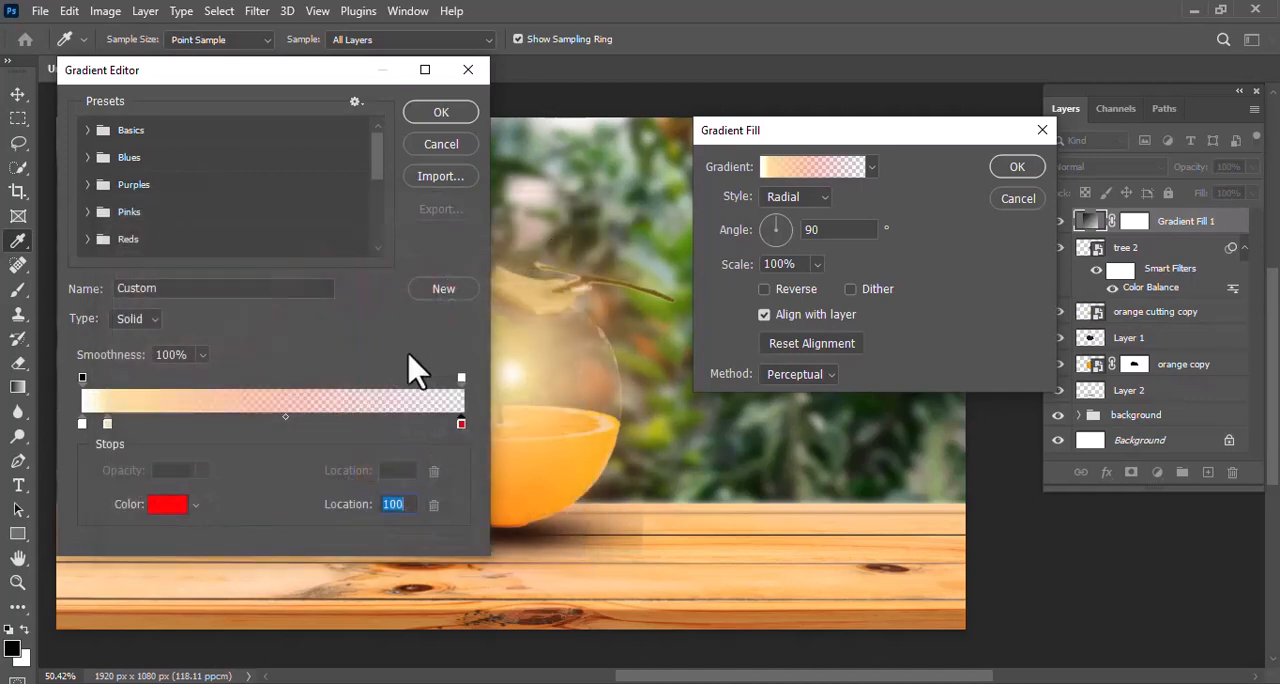
left_click(441, 113)
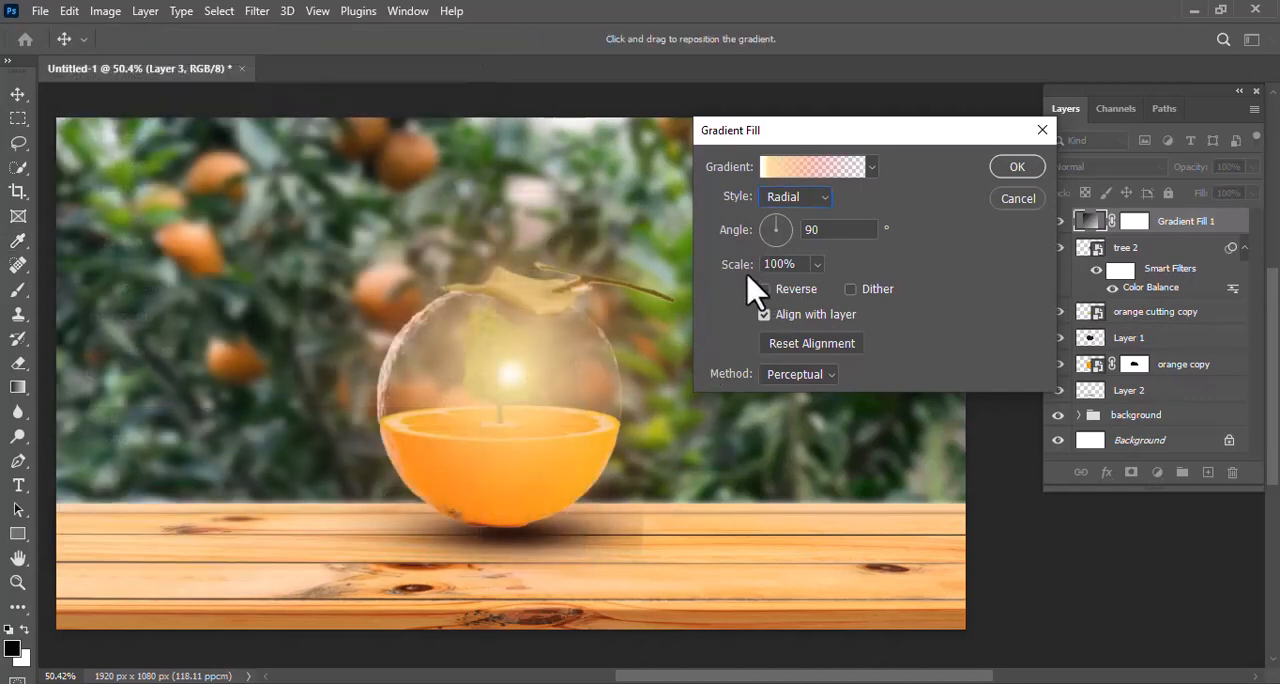
Scale the radial glow to 70% and place its centre on the glass sphere's upper-left edge
mouse_move(744, 265)
left_mouse_down()
mouse_move(729, 266)
mouse_move(755, 280)
left_mouse_up()
left_click_drag(514, 366, 422, 340)
mouse_move(722, 279)
left_mouse_down()
mouse_move(743, 277)
mouse_move(712, 295)
mouse_move(723, 280)
left_mouse_up()
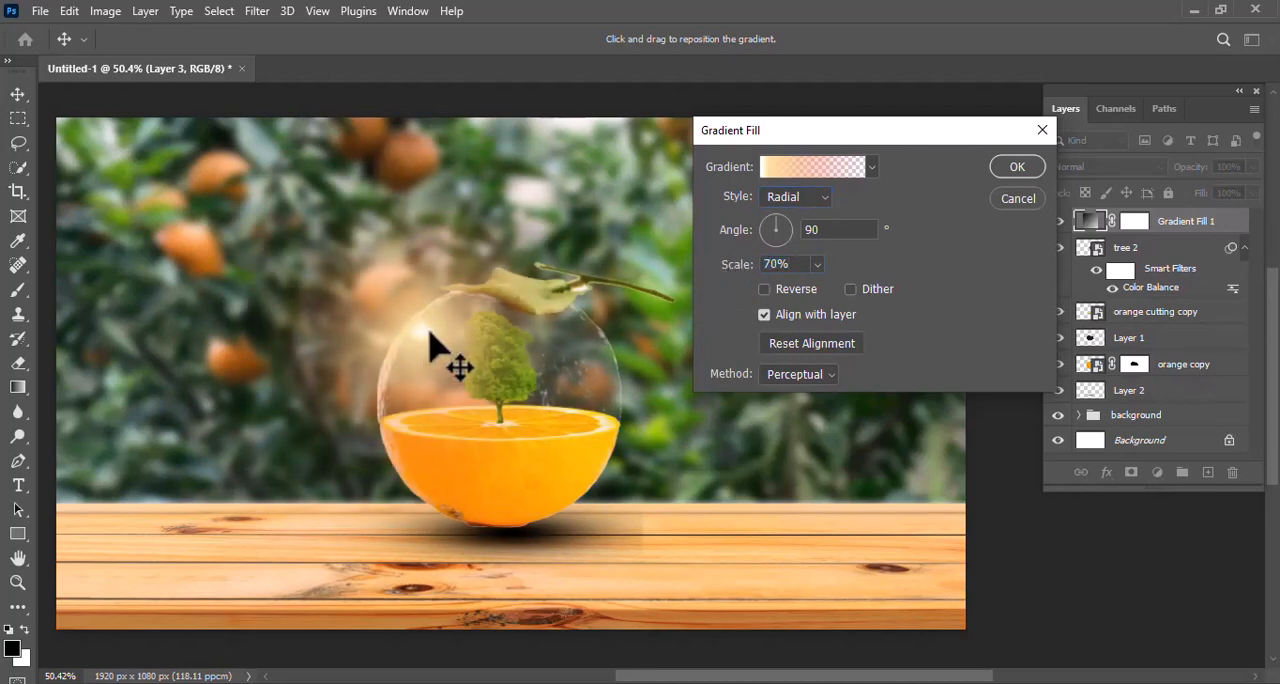
left_click_drag(443, 349, 428, 338)
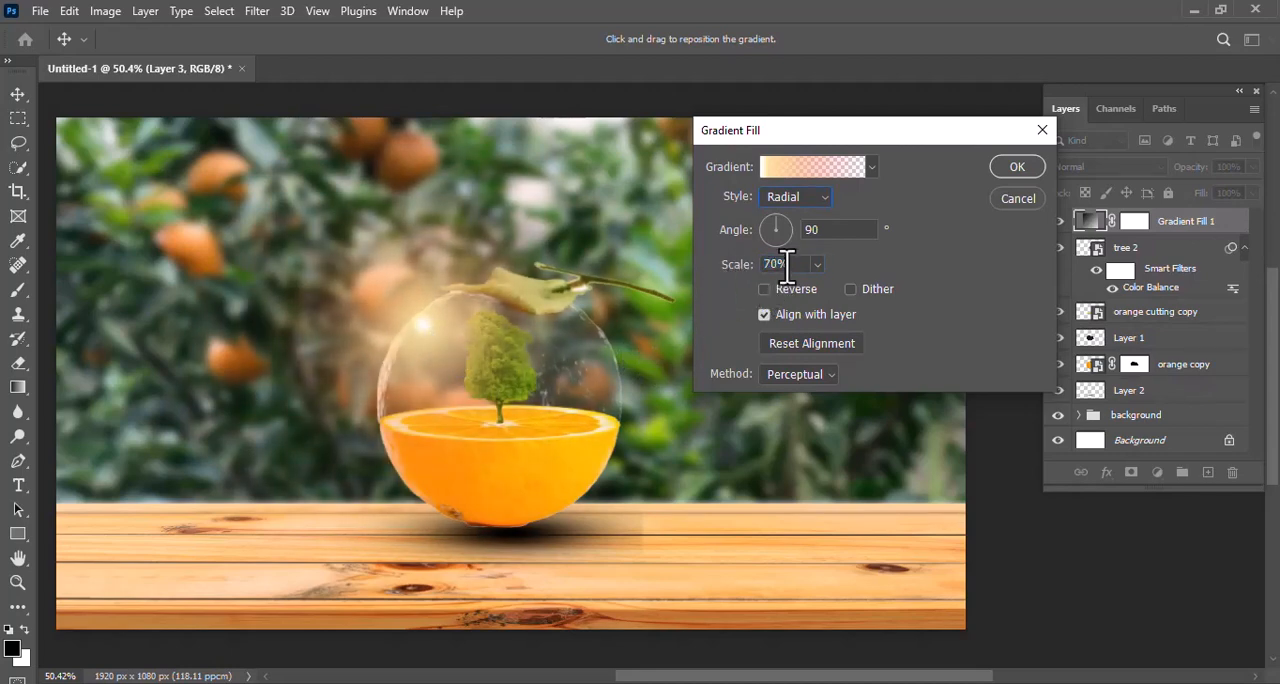
left_click(1012, 170)
Duplicate the gradient fill layer, move the copy's glow to the image's upper-left corner and enlarge its scale
left_click_drag(1168, 228, 1208, 473)
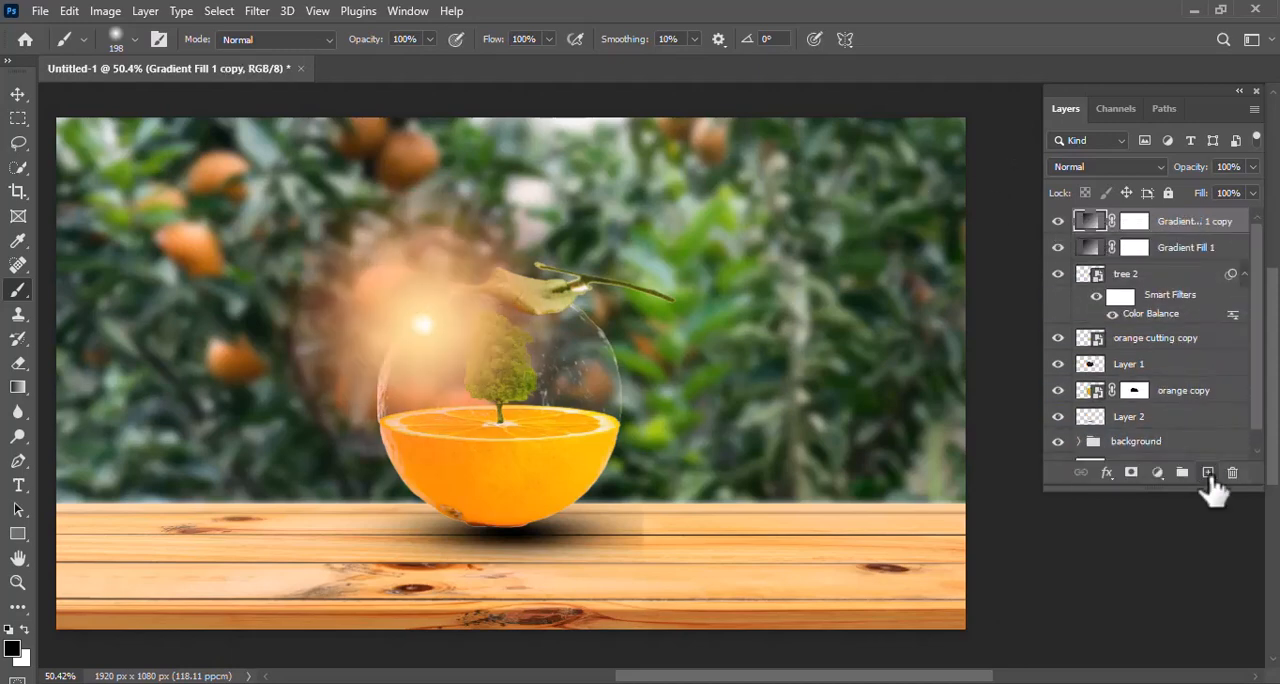
double_click(1092, 224)
left_click_drag(545, 285, 155, 160)
left_click_drag(737, 280, 768, 291)
left_click_drag(178, 163, 125, 133)
left_click(1017, 172)
key("b")
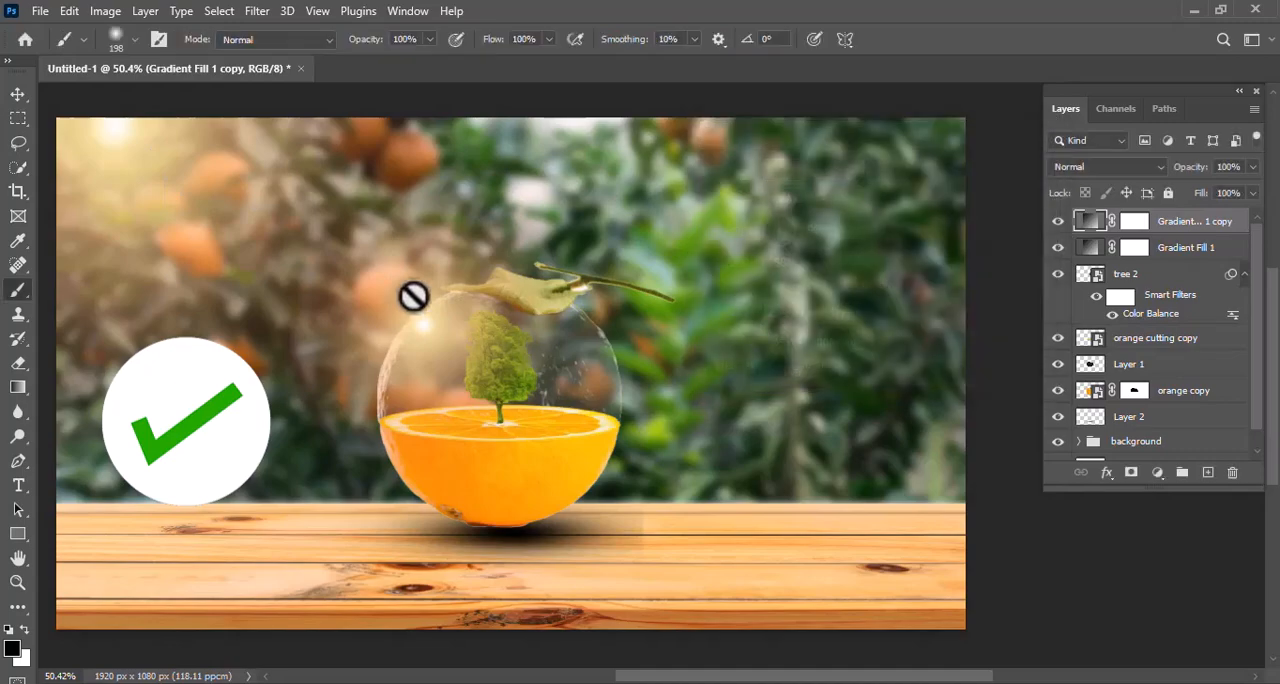